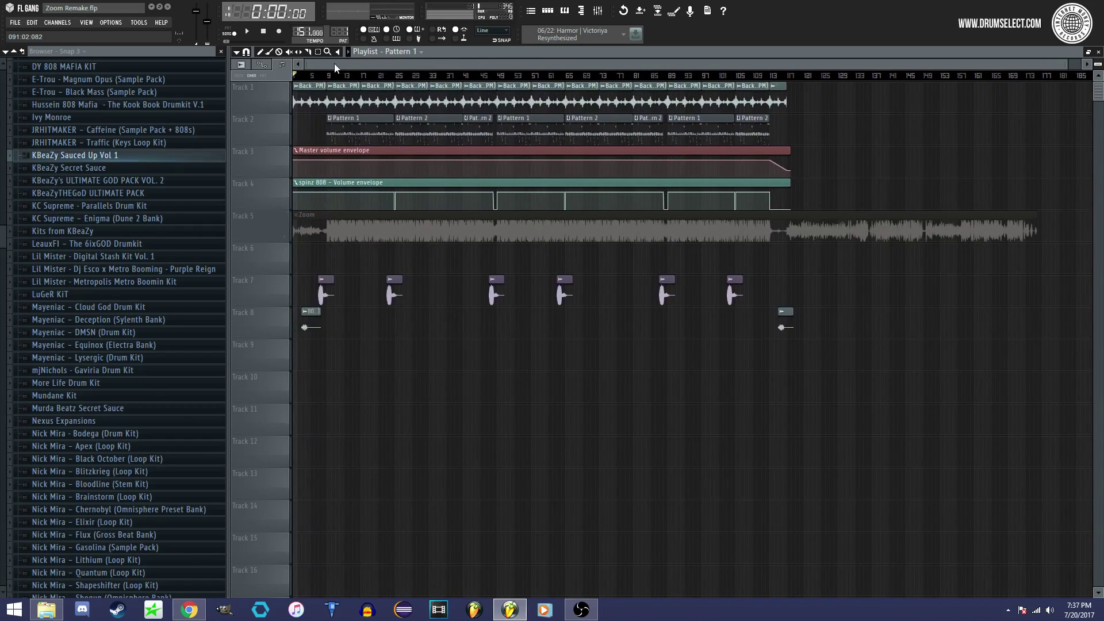
Step: Examine the song arrangement and the channel rack, and look through the KBeaZy Sauced Up Vol 1 kit in the browser
drag(1064, 69, 779, 174)
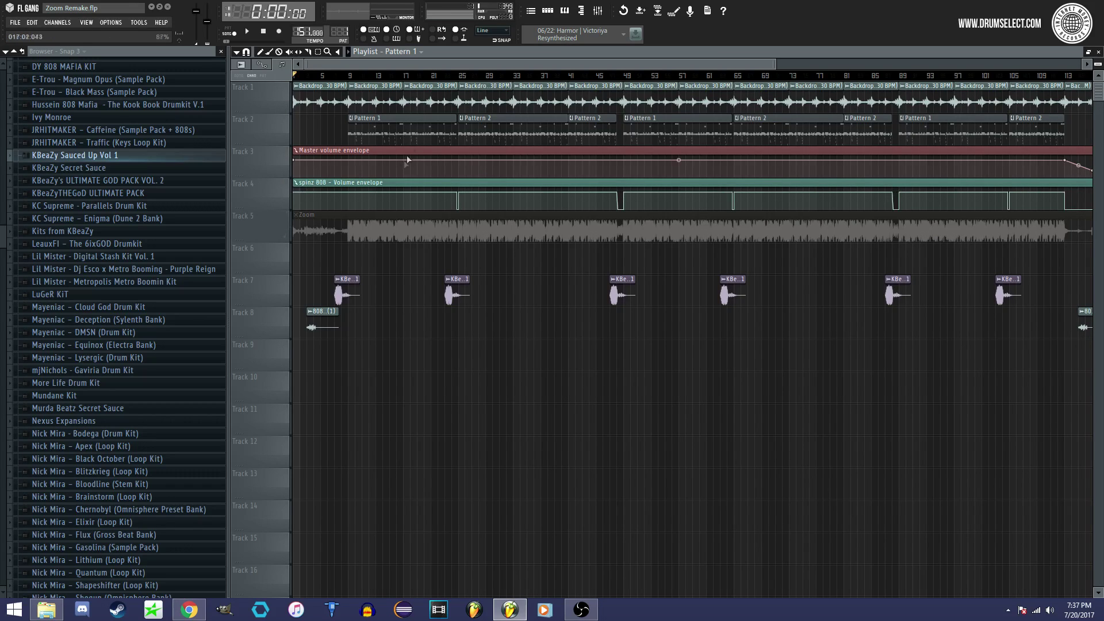
drag(775, 69, 617, 68)
key(F6)
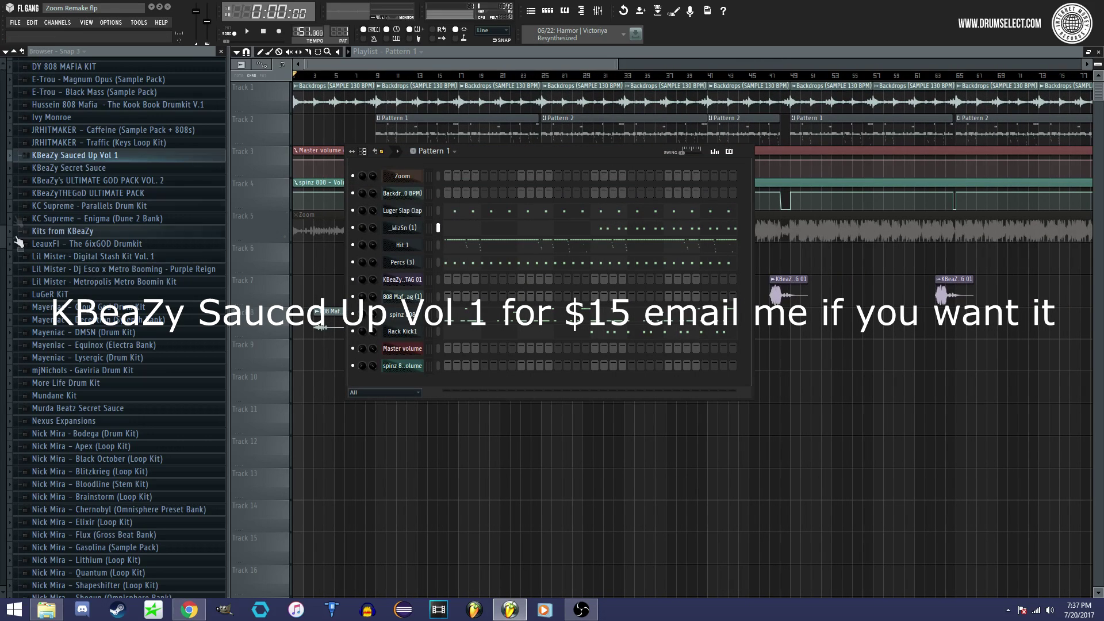
click(69, 155)
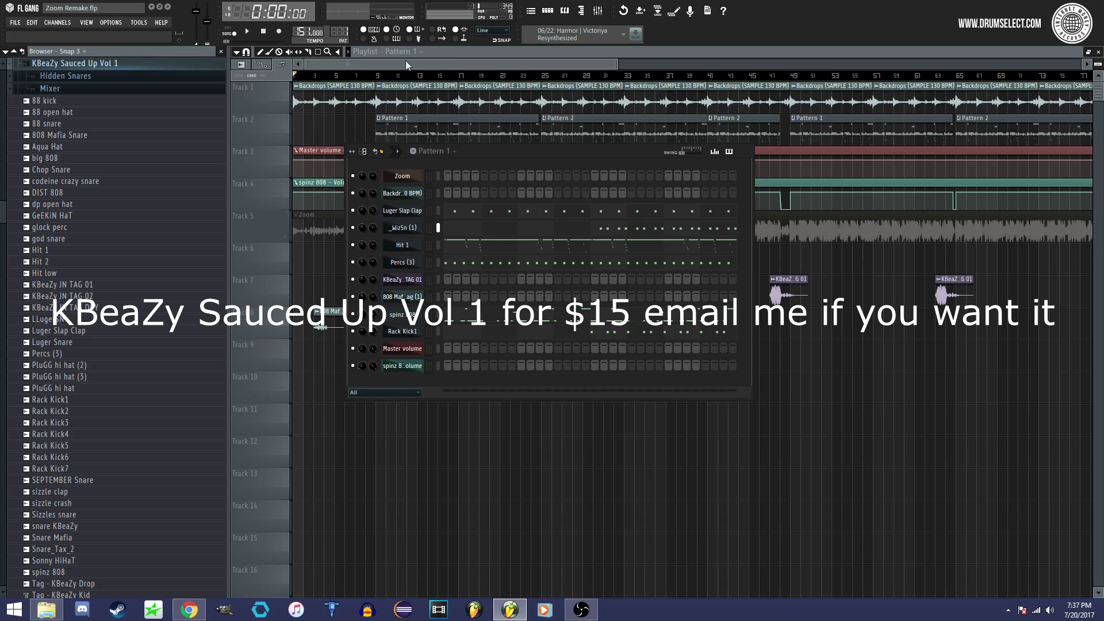
click(445, 65)
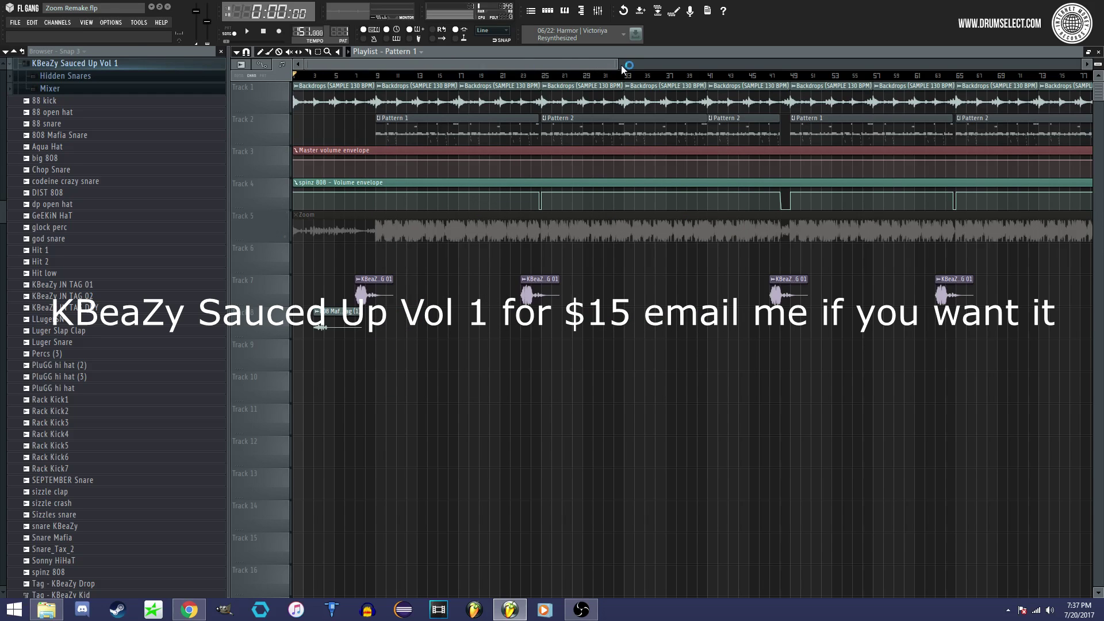
drag(618, 64, 753, 64)
scroll(775, 133, down, 3)
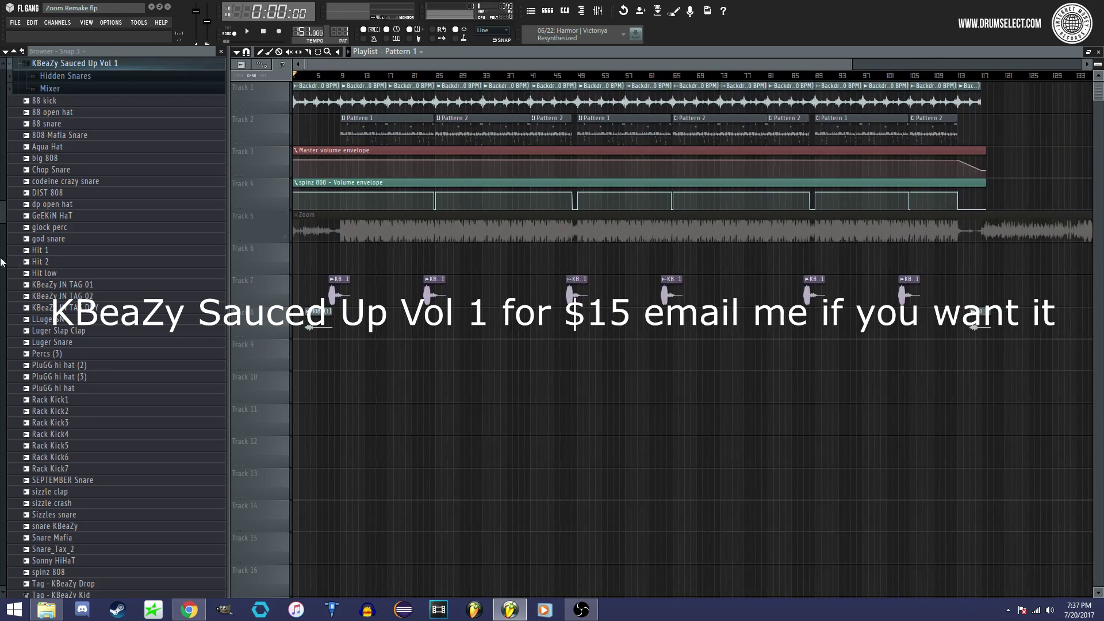
scroll(4, 229, down, 1)
drag(4, 228, 4, 265)
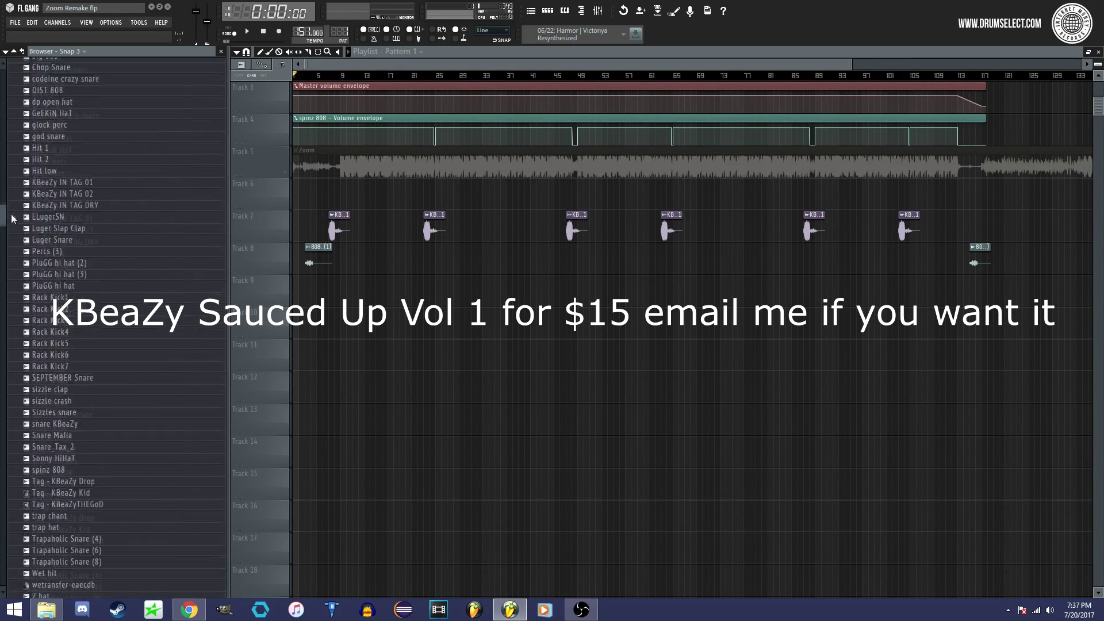
Step: Look through the Hidden Snares subfolder and the remaining kit sounds, and collapse the KBeaZy Sauced Up Vol 1 folder
scroll(75, 172, up, 10)
click(68, 127)
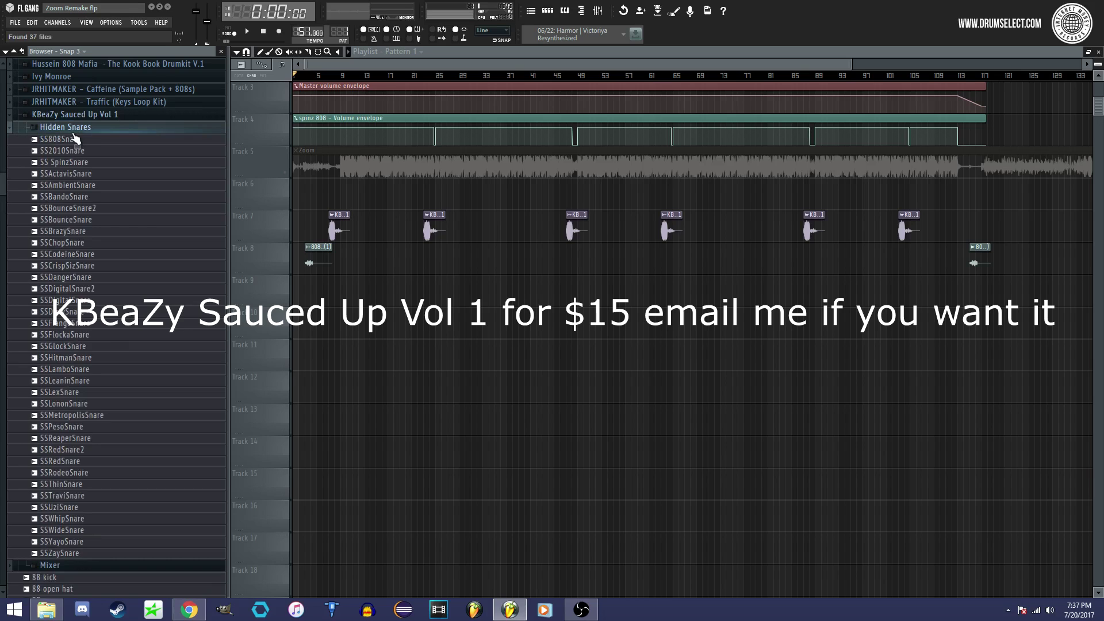
click(73, 130)
click(70, 130)
scroll(66, 150, down, 15)
scroll(64, 158, up, 8)
click(45, 95)
scroll(98, 135, up, 3)
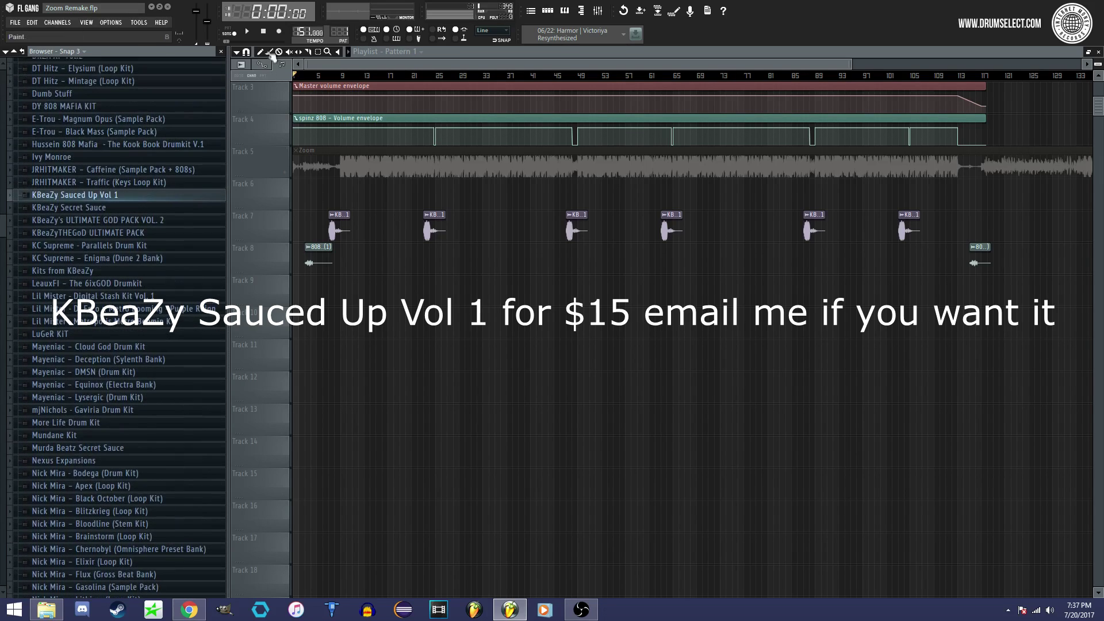
Step: Show the channel rack and inspect the sample and miscellaneous settings of the _WizSn (1) channel
drag(3, 235, 3, 342)
click(552, 11)
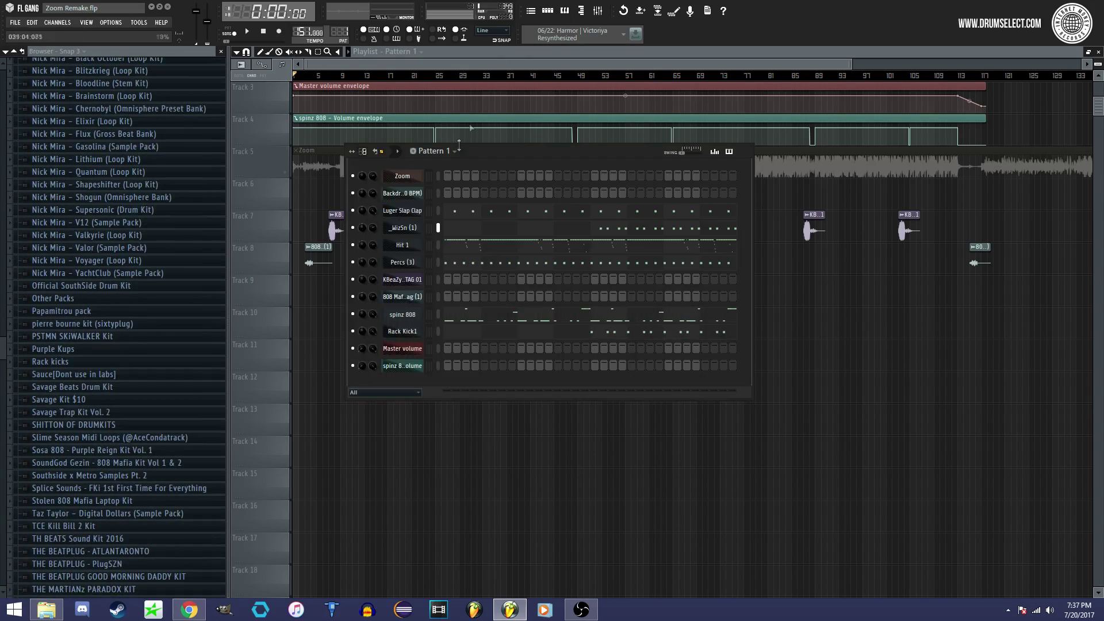
click(438, 210)
click(437, 229)
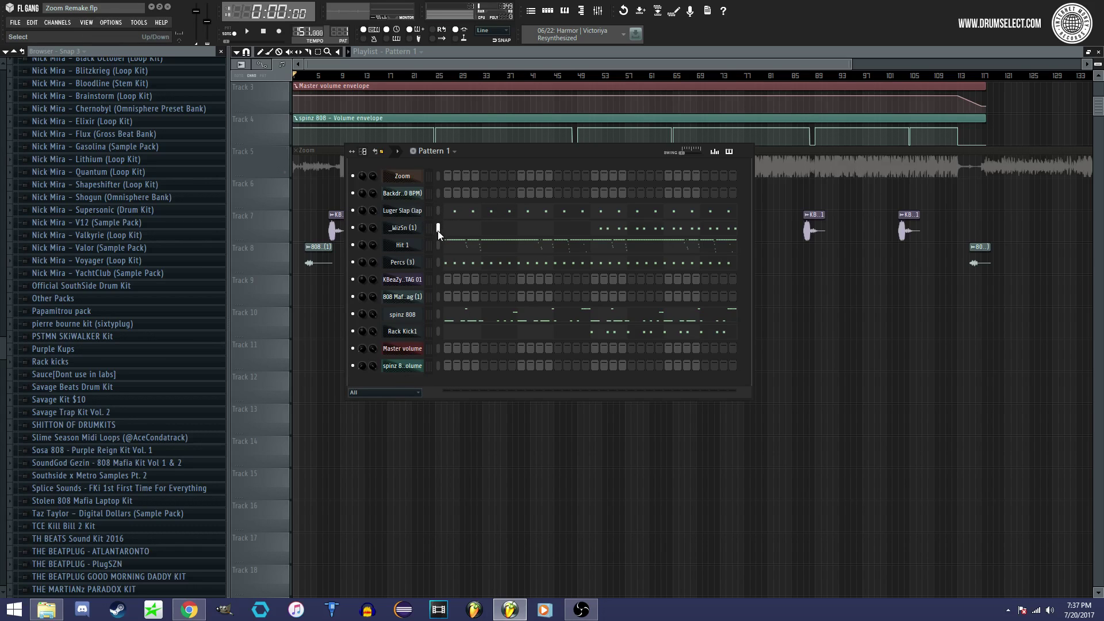
click(402, 230)
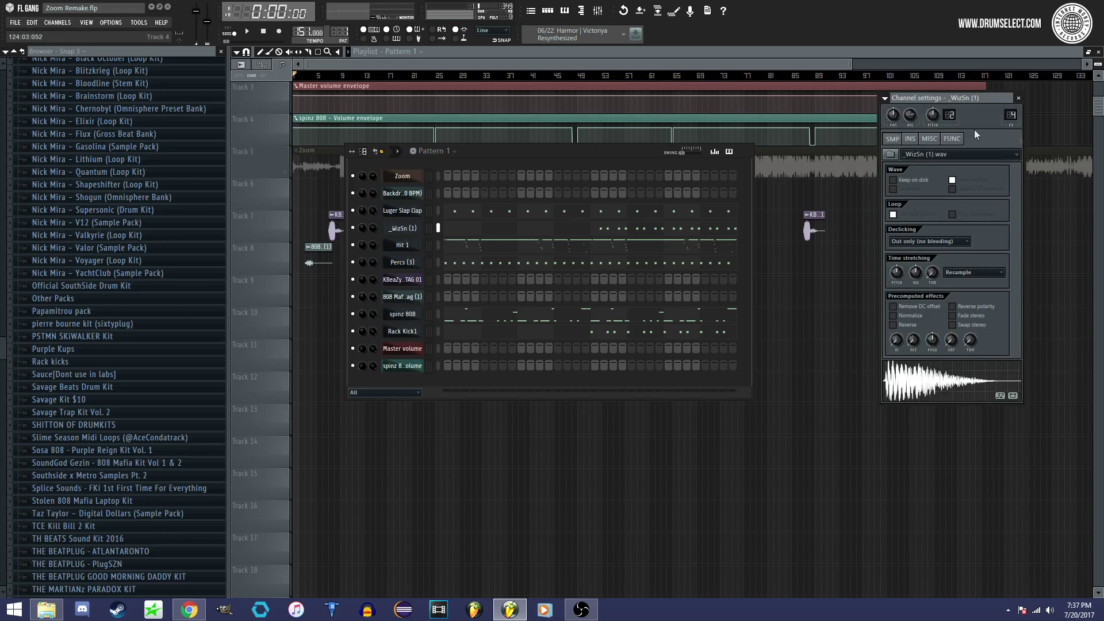
click(930, 138)
click(892, 139)
click(1018, 98)
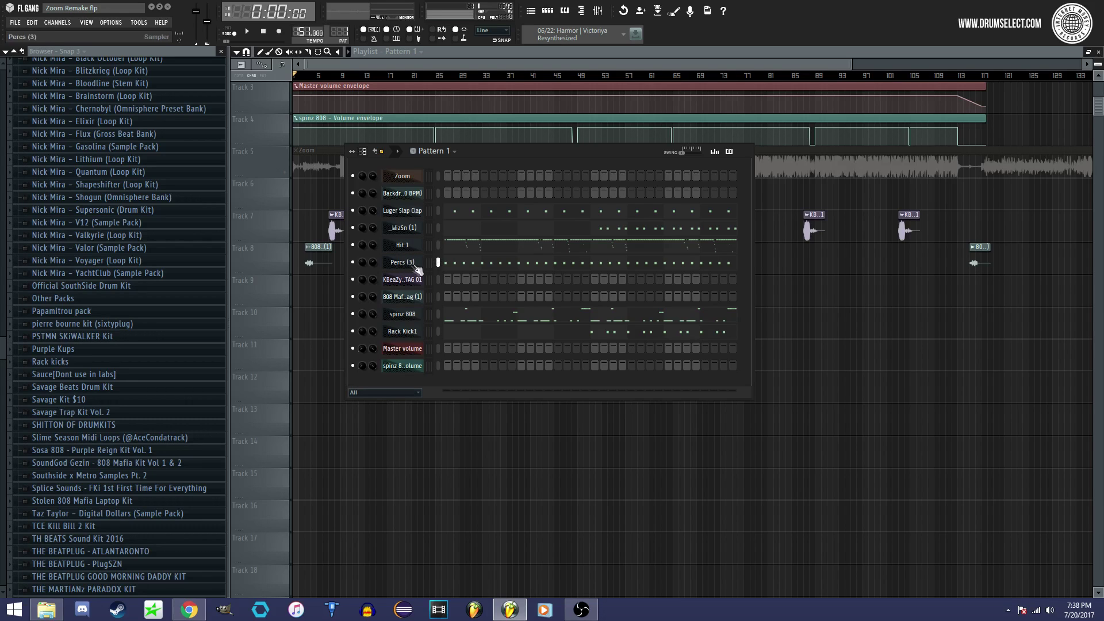
Step: Review the spinz 808 and Rack Kick1 channels in the channel rack and return to the playlist
click(440, 312)
click(439, 332)
click(438, 315)
click(439, 331)
click(443, 63)
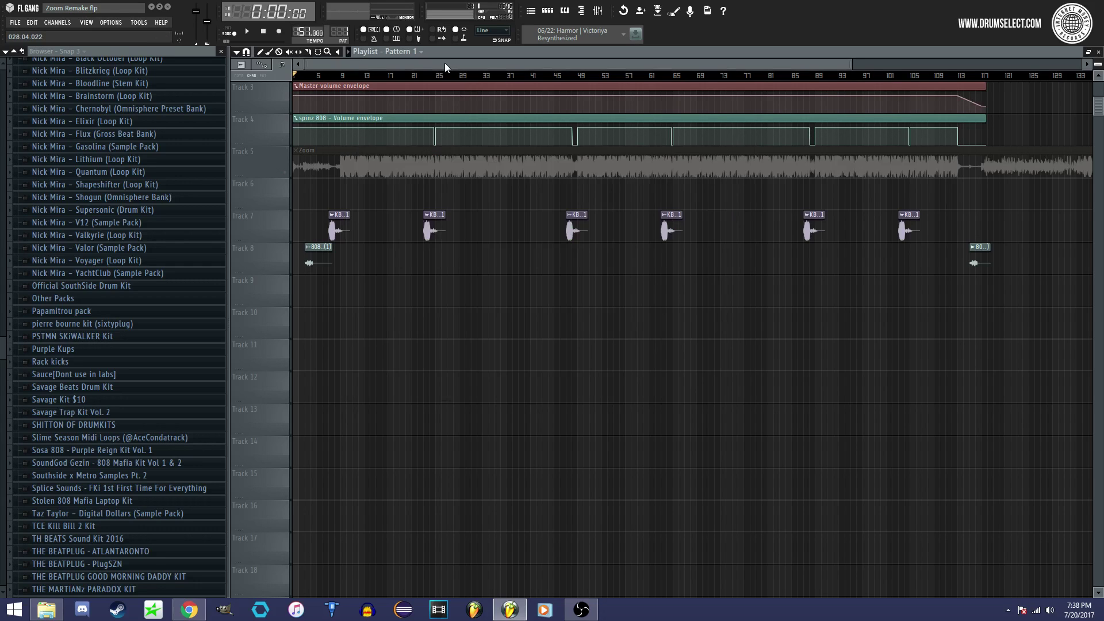
Step: Clone the Backdrops (SAMPLE 130 BPM) channel in the channel rack
click(548, 11)
right_click(406, 193)
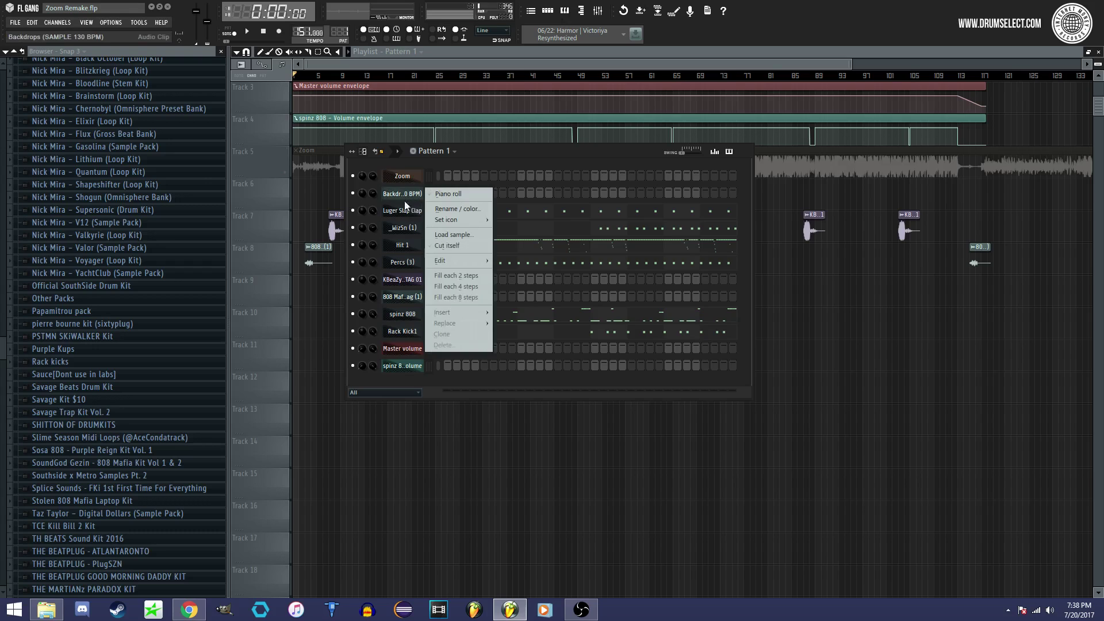
click(456, 340)
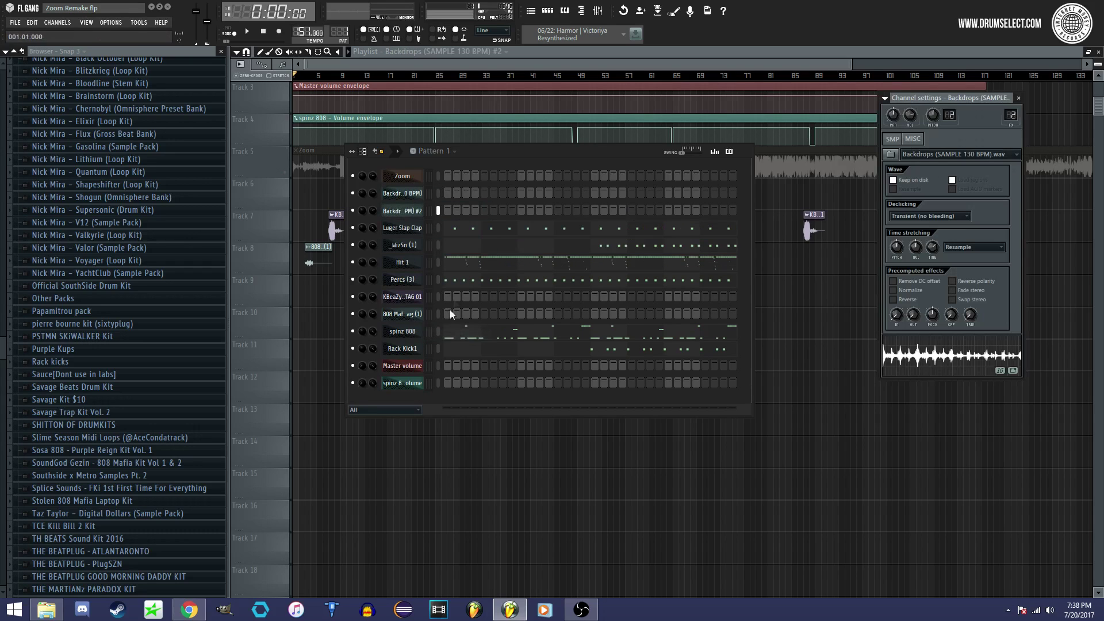
click(439, 211)
Step: Find the Backdrops (SAMPLE 130 BPM) sample in the Southside x Metro Samples Pt. 2 folder of the browser
drag(1, 348, 1, 388)
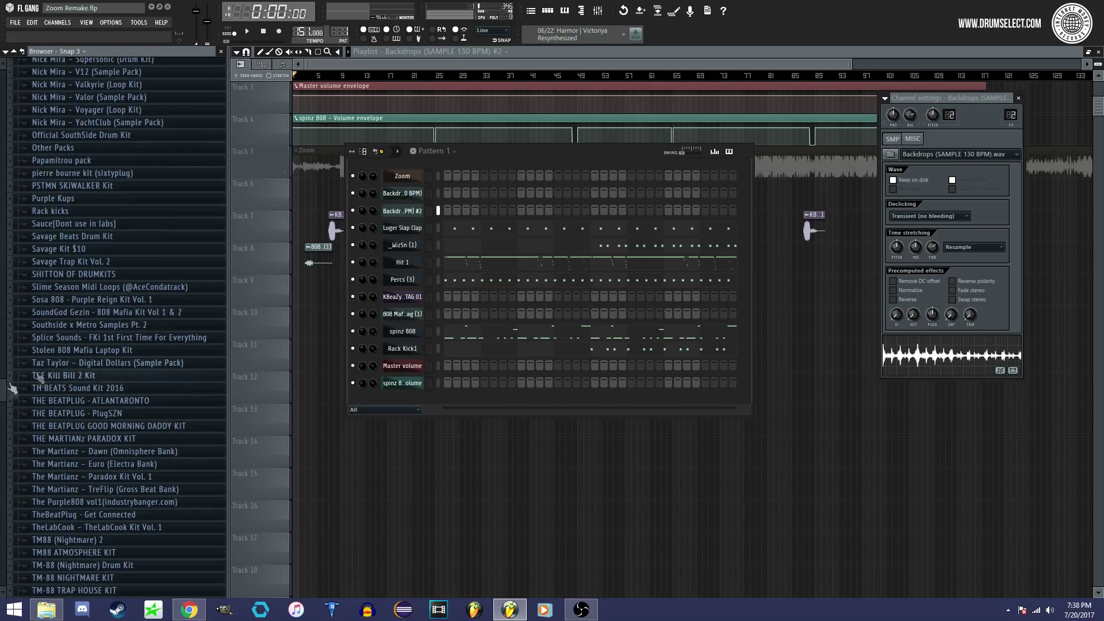
click(86, 325)
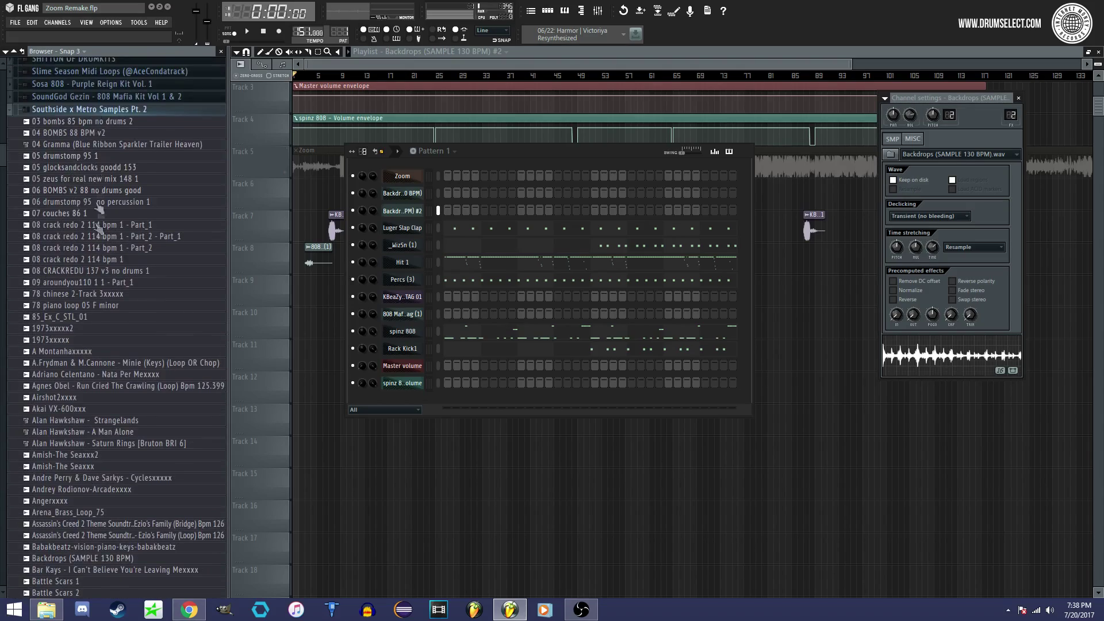
scroll(97, 190, down, 8)
scroll(79, 282, down, 3)
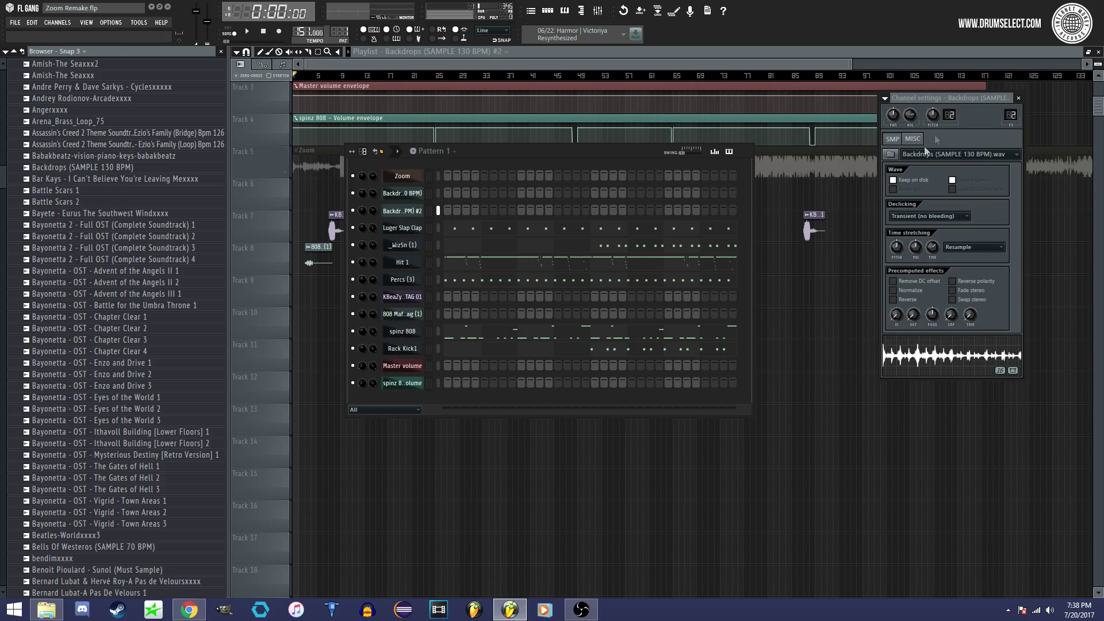
Step: Place the cloned Backdrops clip at the start of Track 9 and delete the Zoom audio clip from Track 5
click(563, 60)
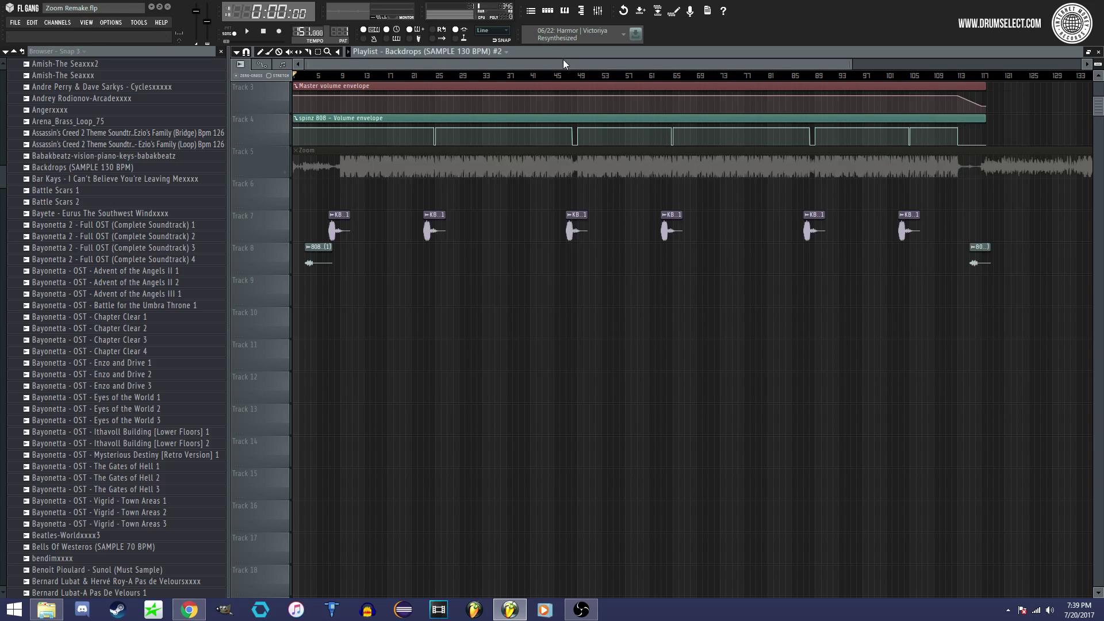
drag(317, 294, 295, 294)
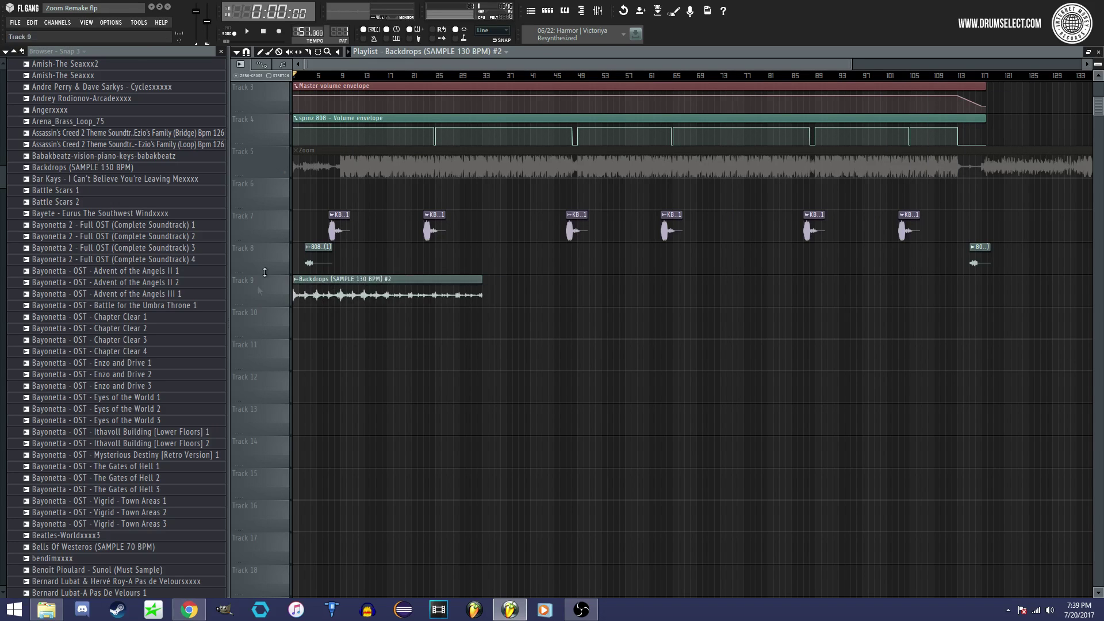
right_click(316, 165)
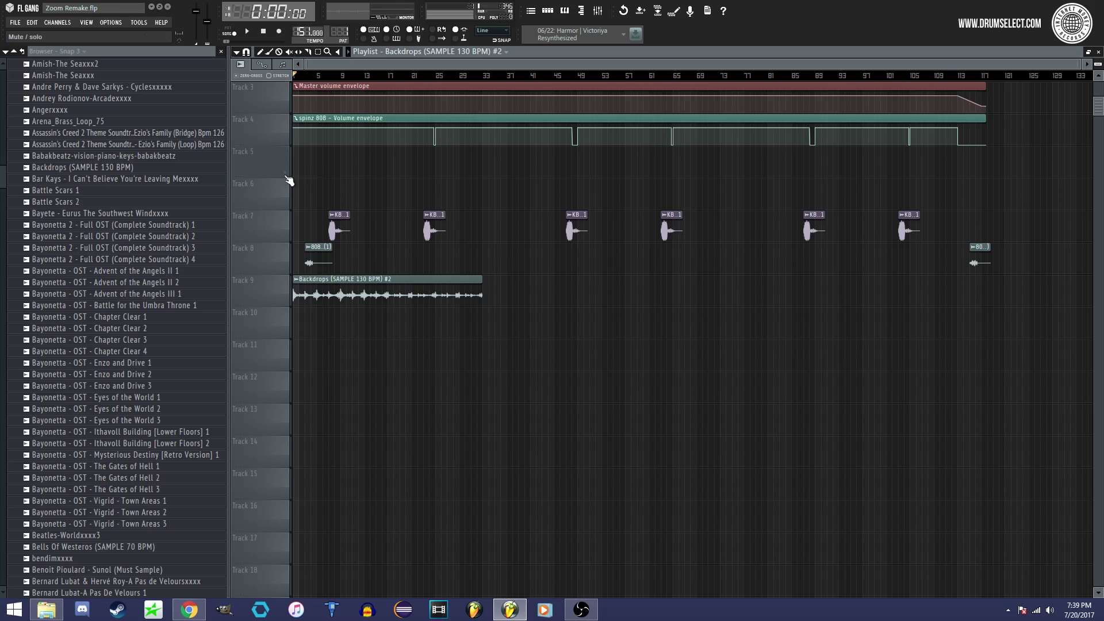
Step: Solo Track 9 in the playlist
scroll(1100, 107, up, 2)
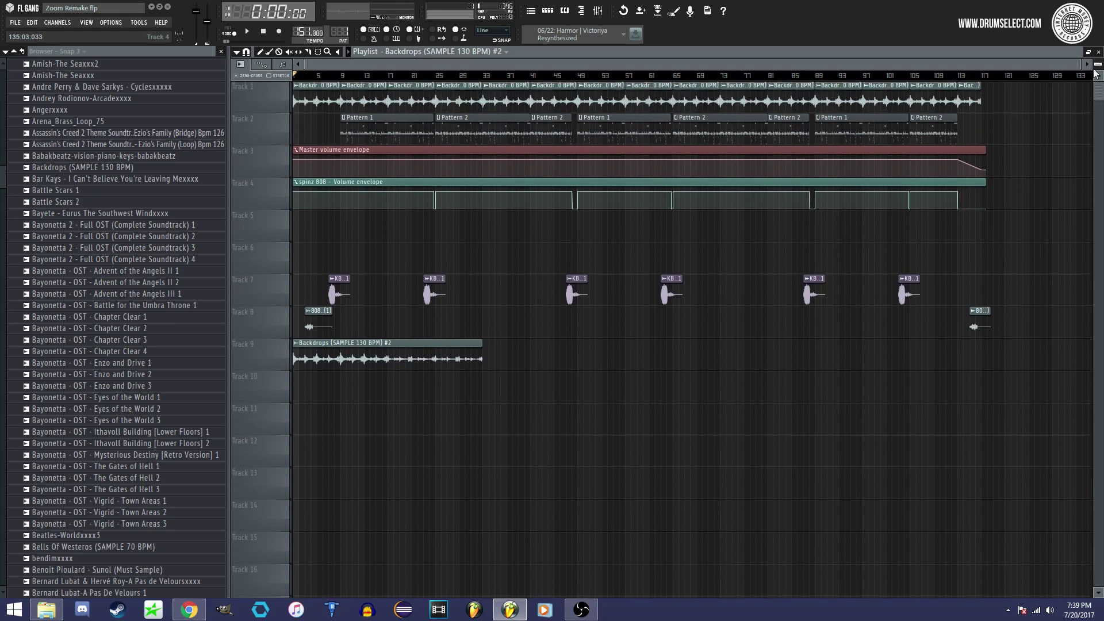
drag(1076, 67, 1035, 67)
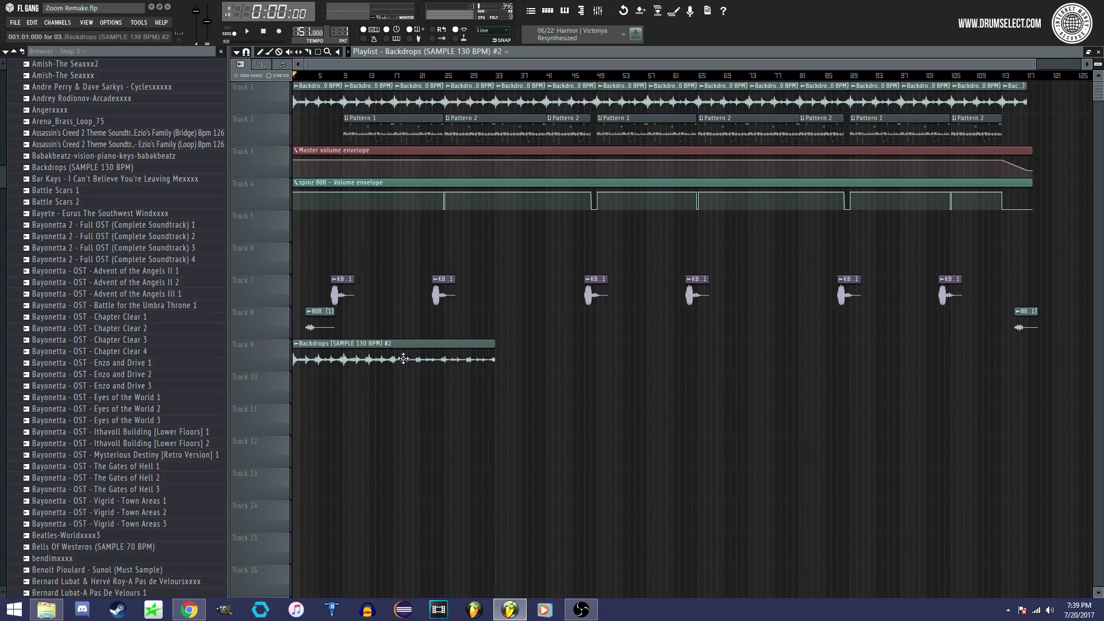
click(287, 368)
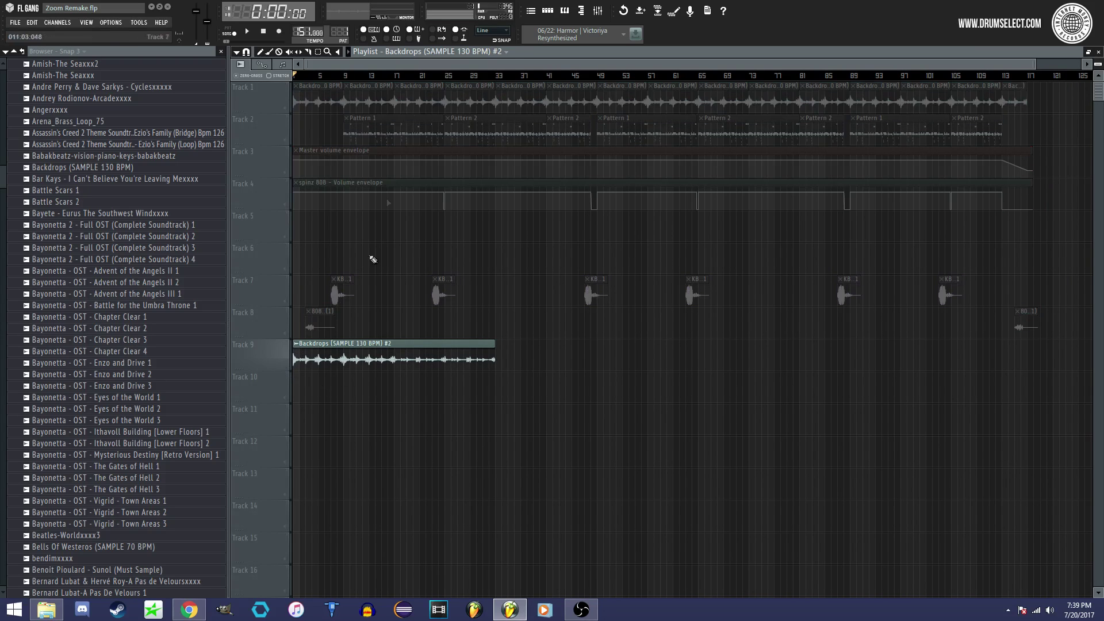
Step: Time-stretch the cloned Backdrops sample to about 37 bars and play it back from the start
double_click(317, 367)
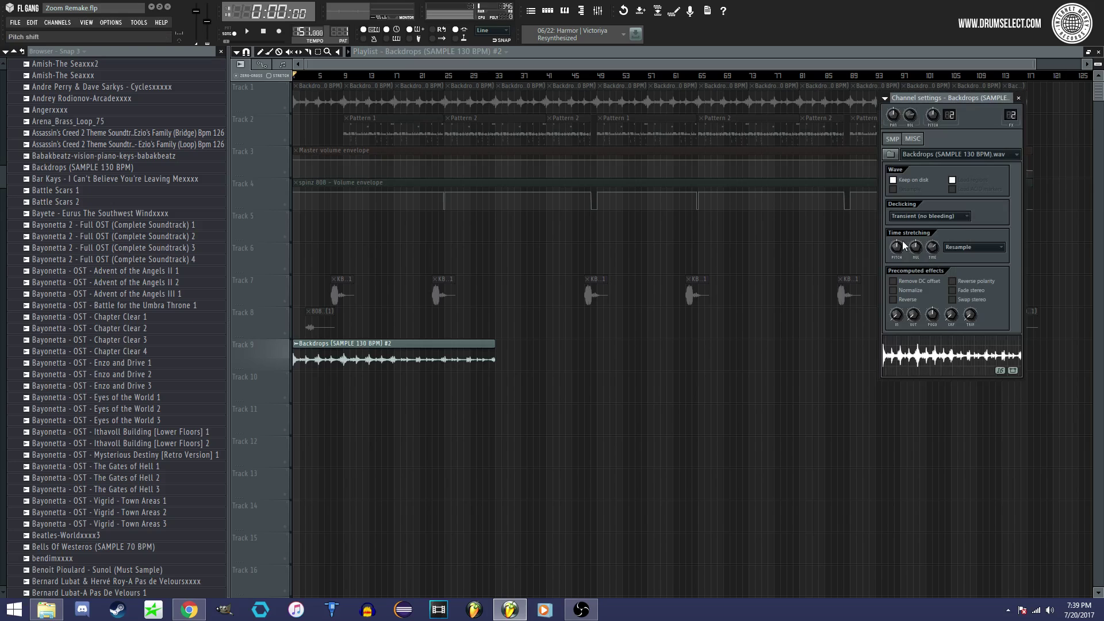
drag(933, 249, 950, 254)
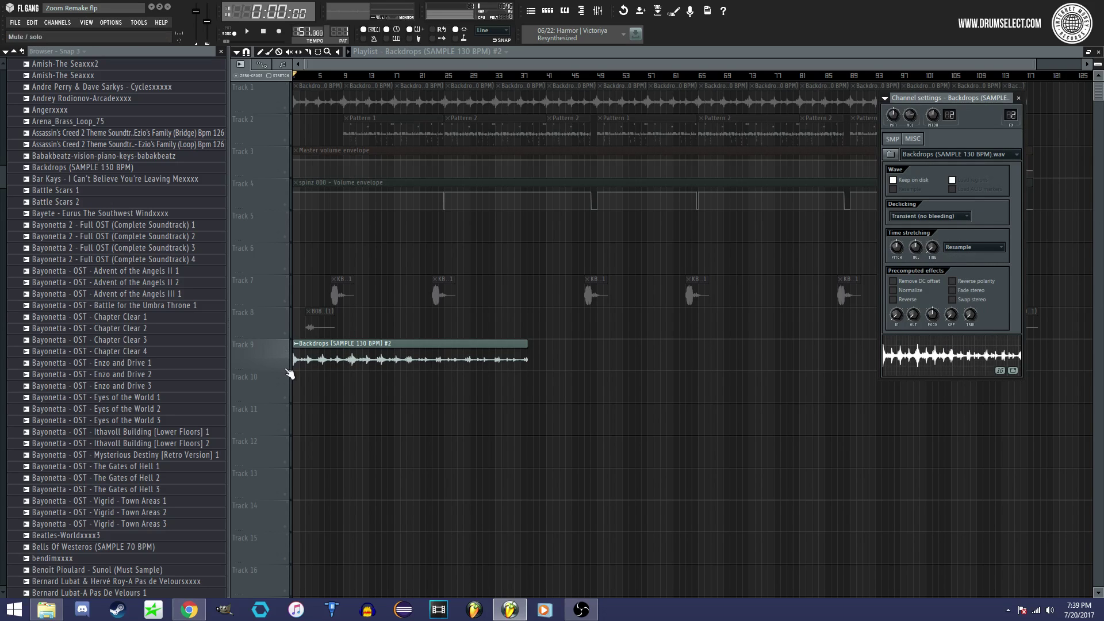
key(space)
click(319, 63)
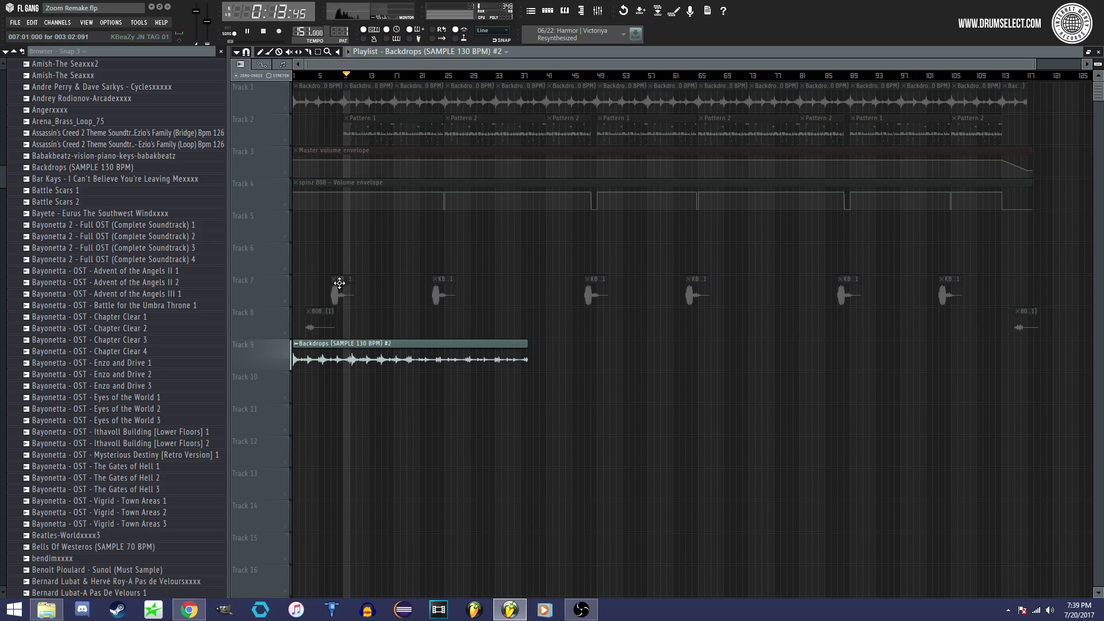
key(space)
Step: Play the soloed Backdrops clip from bar 9 to check where its loop falls against the grid
drag(1037, 64, 644, 230)
click(406, 77)
key(space)
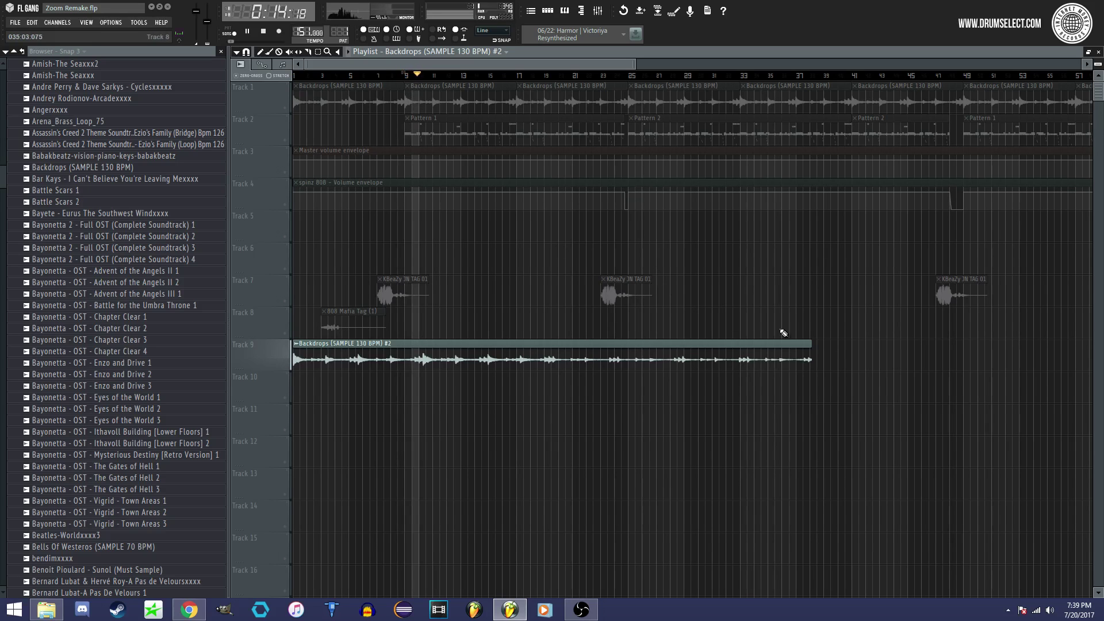
key(space)
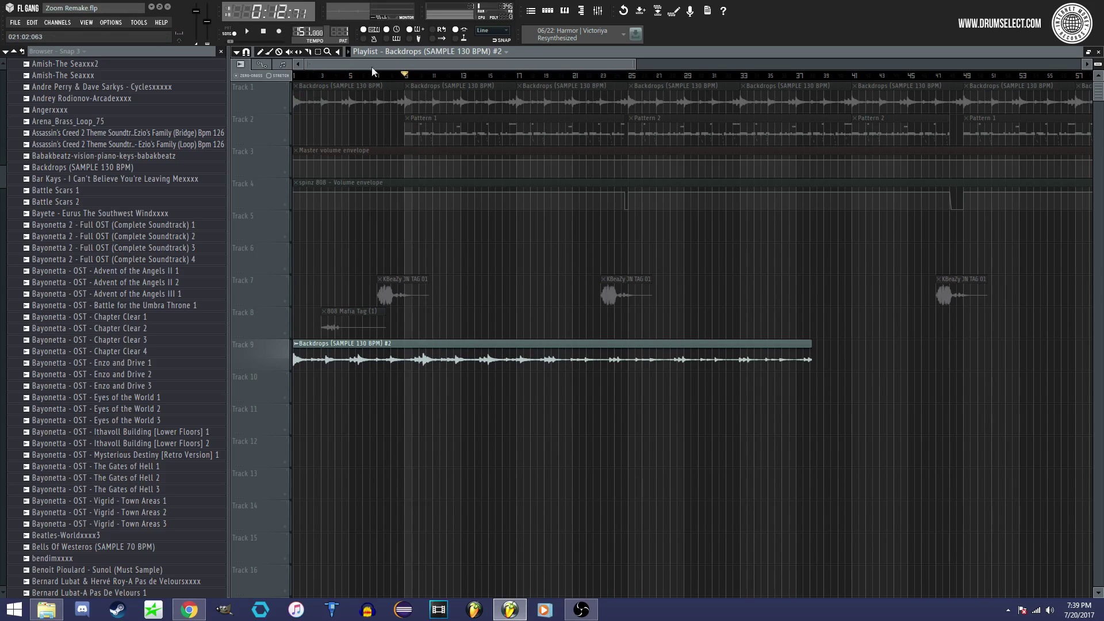
Step: Turn off playlist snapping and trim the cloned Backdrops clip in Track 9 to end around bar 10
click(247, 52)
click(265, 104)
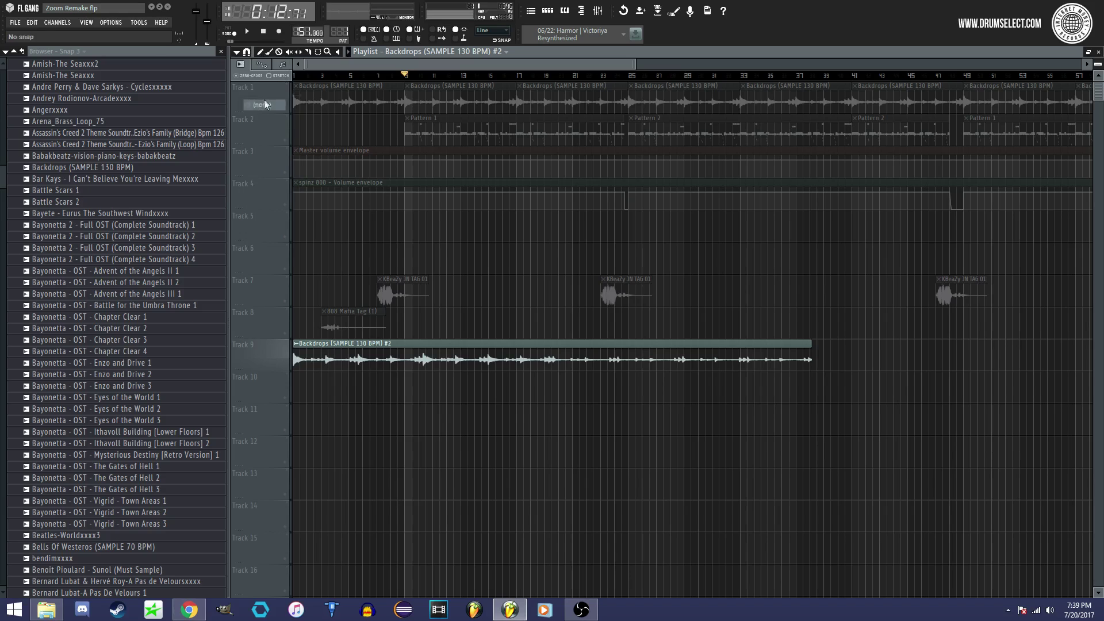
drag(635, 63, 493, 66)
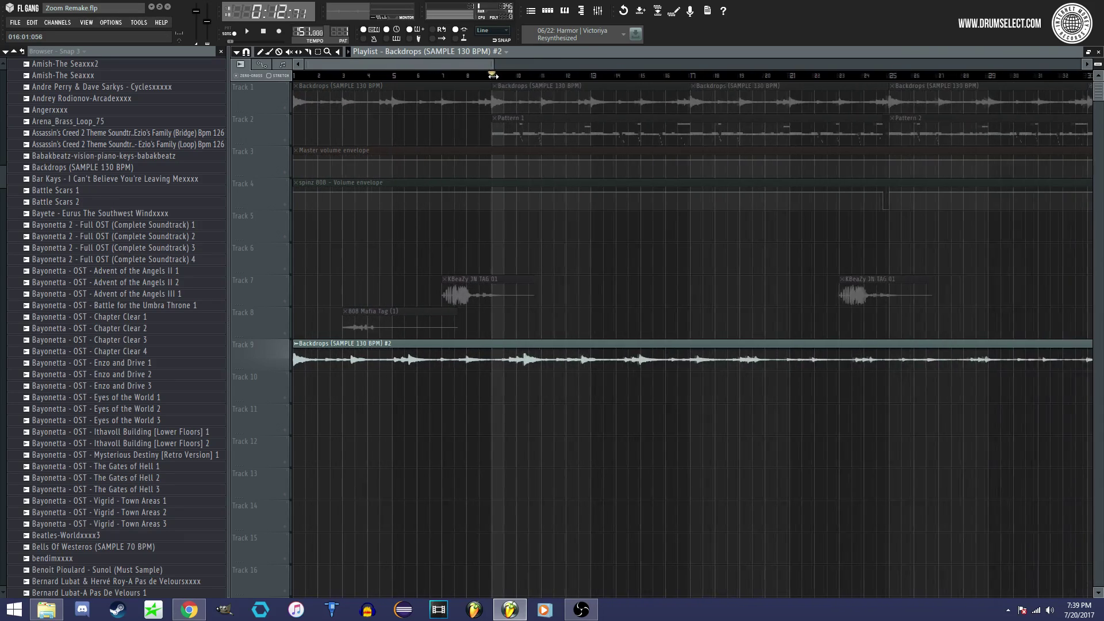
scroll(816, 311, down, 3)
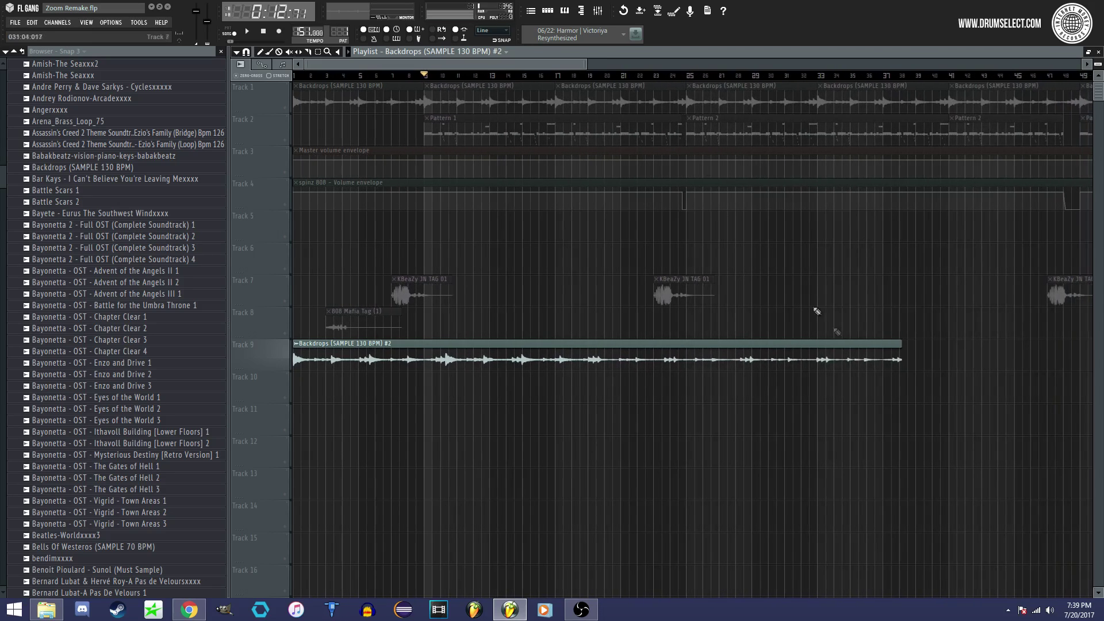
drag(901, 348, 442, 379)
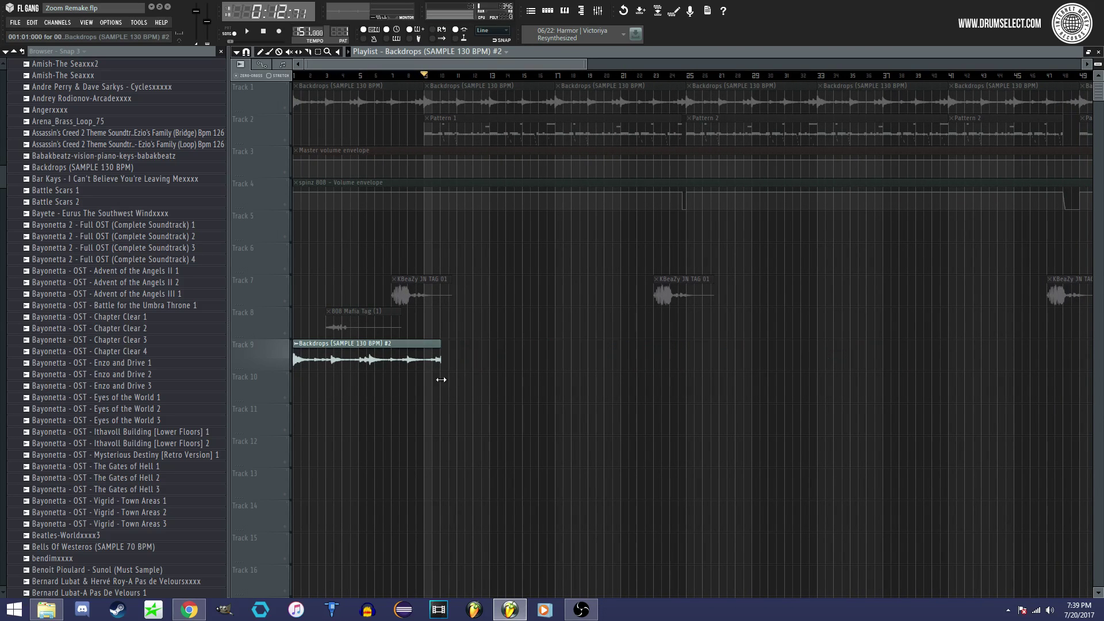
Step: Fine-trim the end of the Track 9 Backdrops clip at its loop point, giving a length of about 9.3 bars
drag(585, 64, 455, 89)
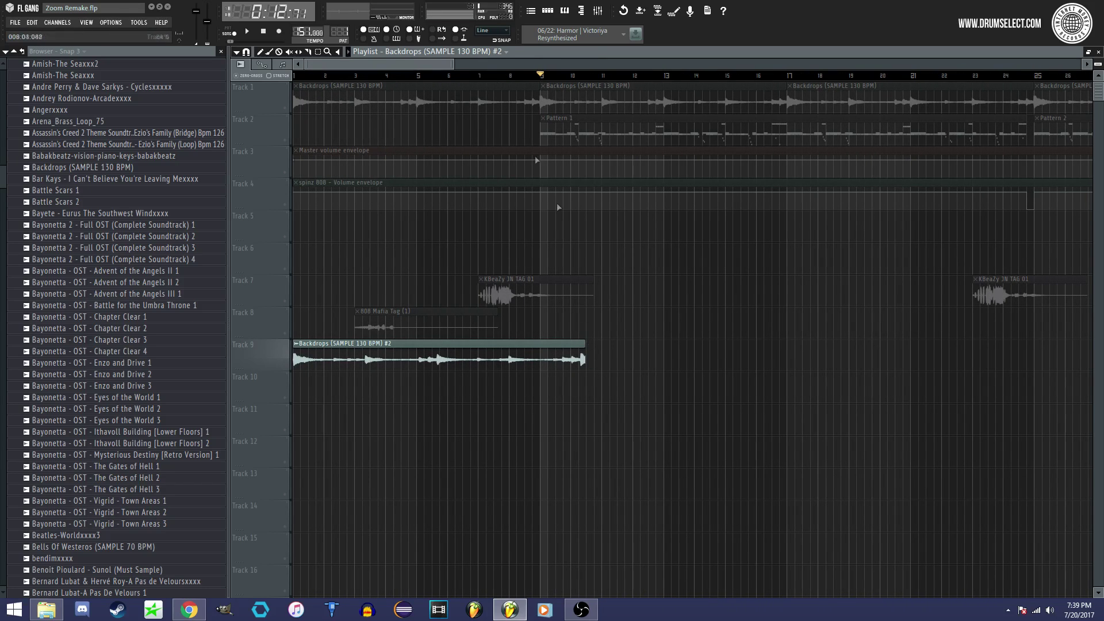
drag(453, 66, 421, 71)
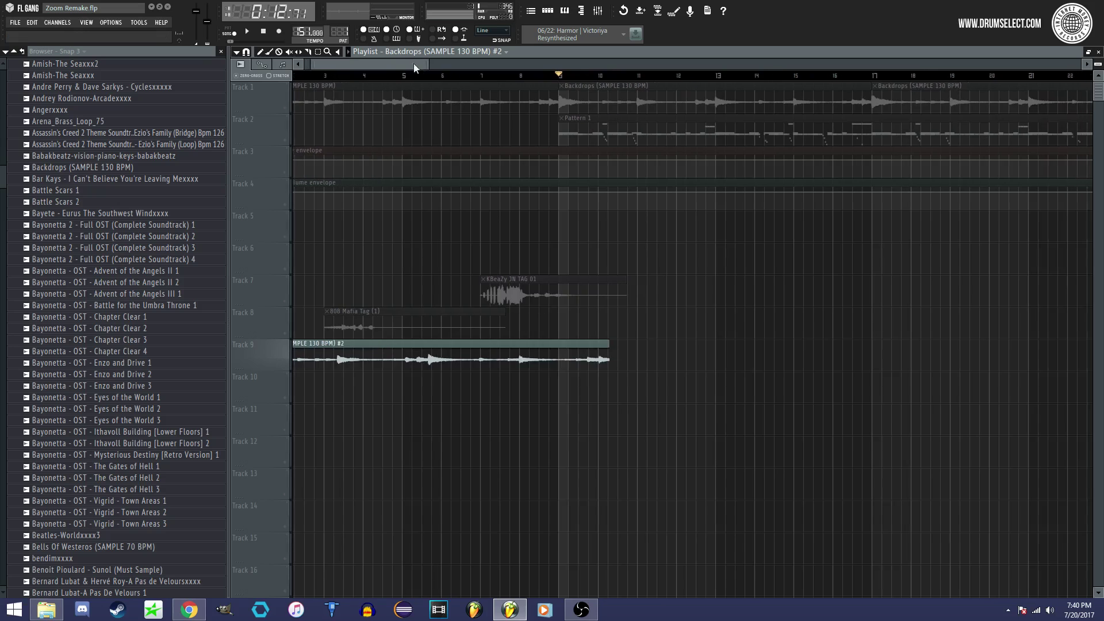
drag(431, 64, 458, 64)
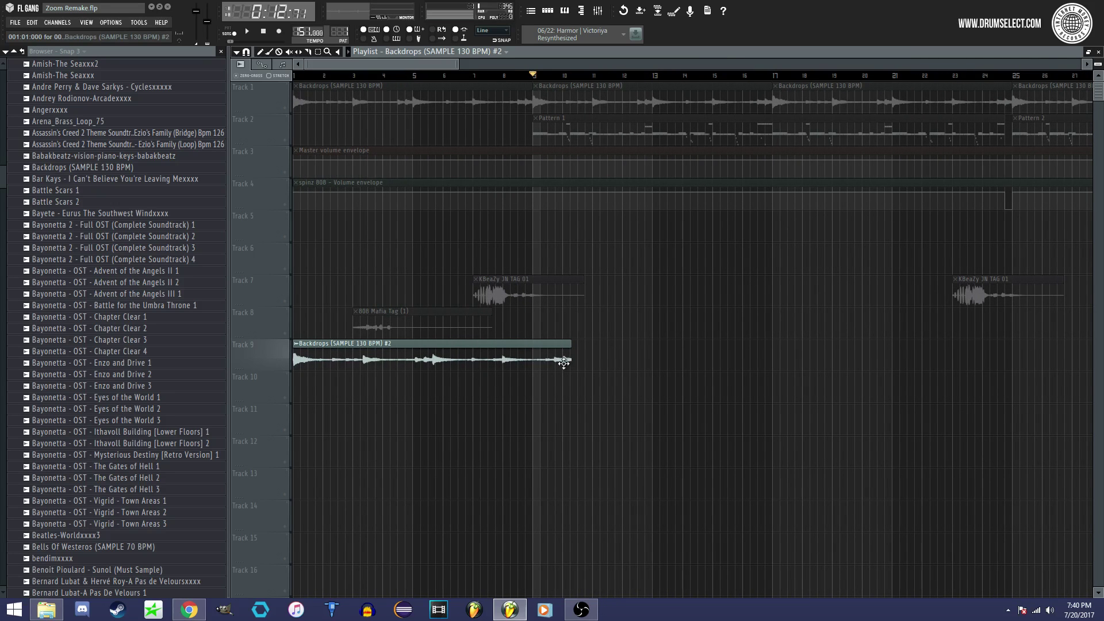
drag(571, 350, 572, 408)
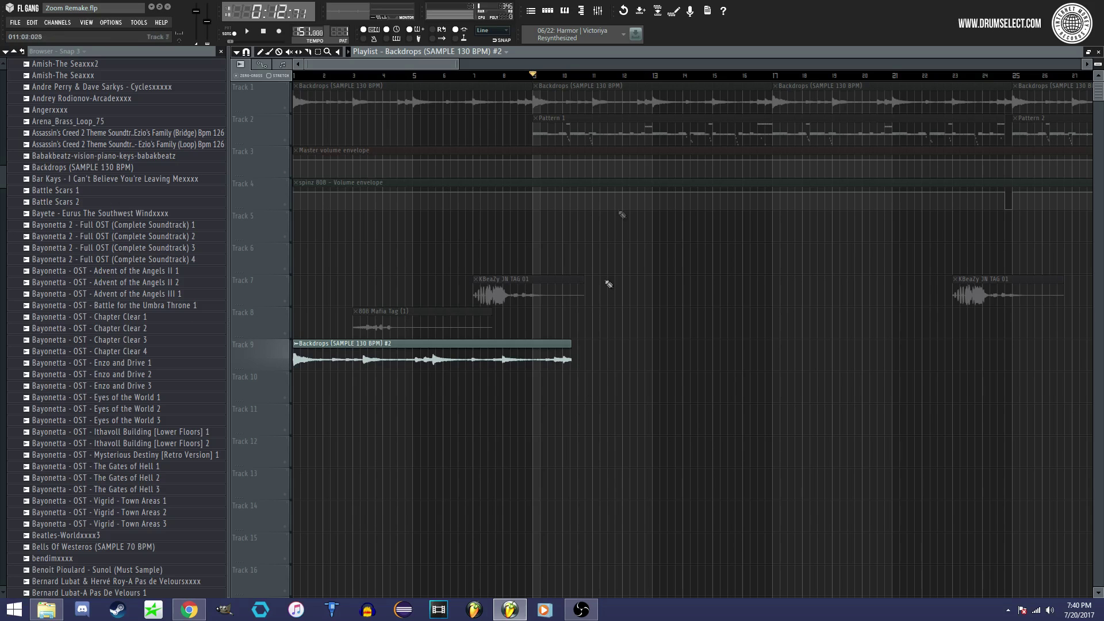
Step: Open the cloned Backdrops clip's channel settings and choose Resample as the time-stretching method
drag(456, 64, 425, 64)
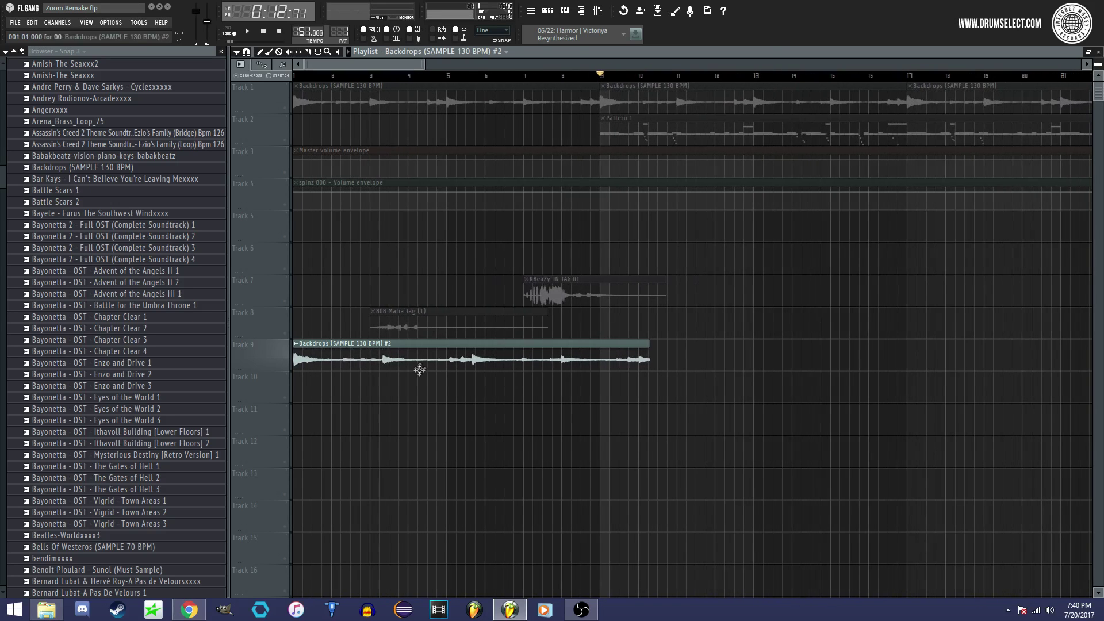
double_click(419, 364)
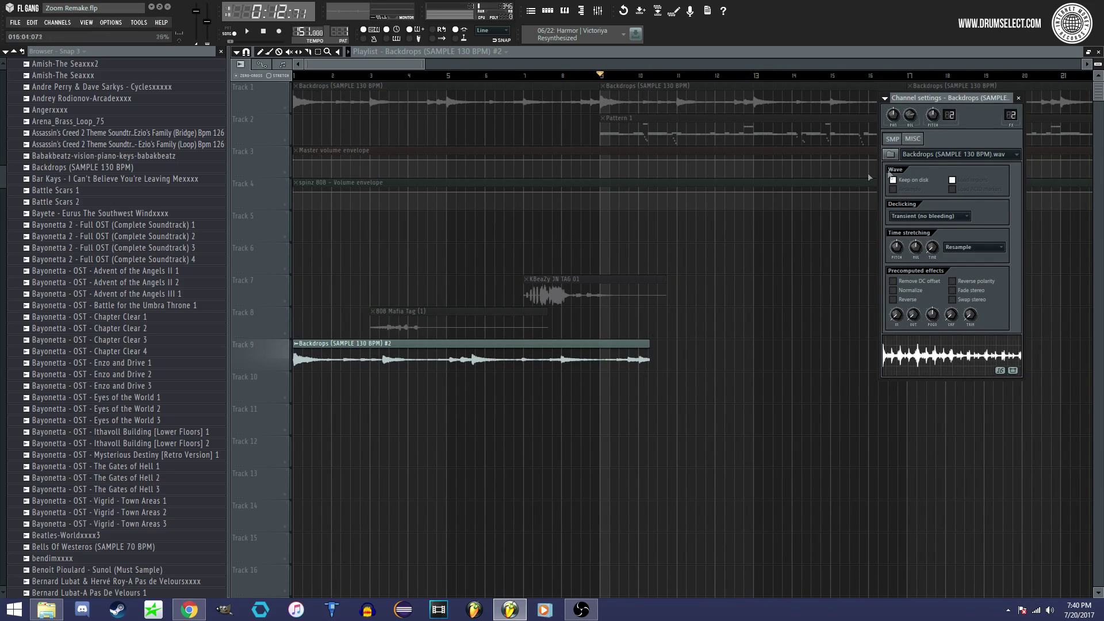
drag(948, 99, 827, 136)
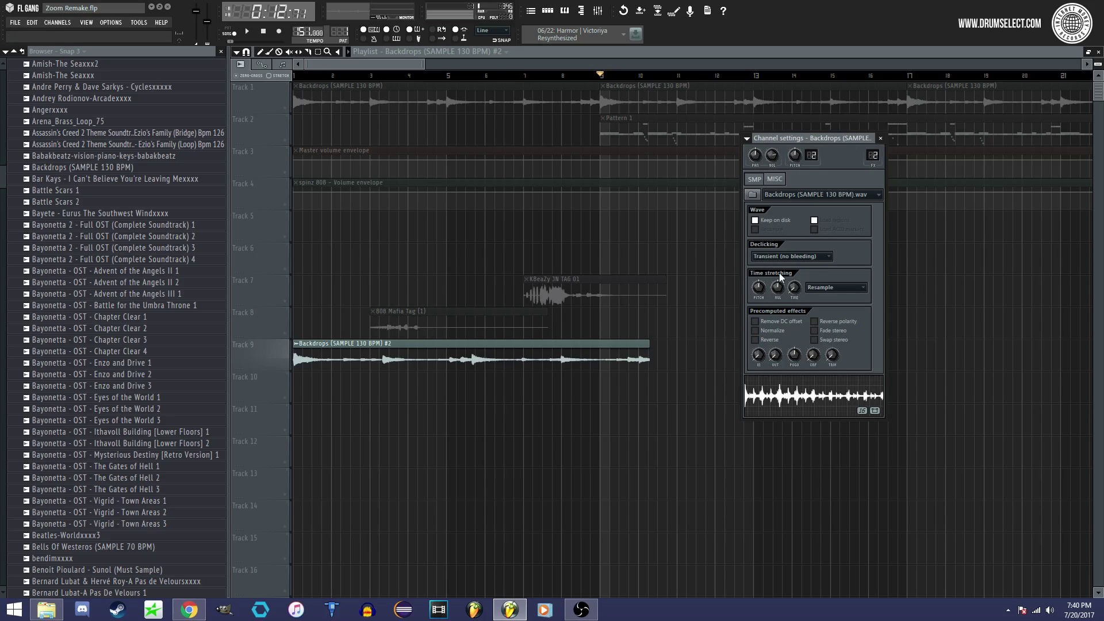
click(821, 288)
click(819, 287)
click(819, 286)
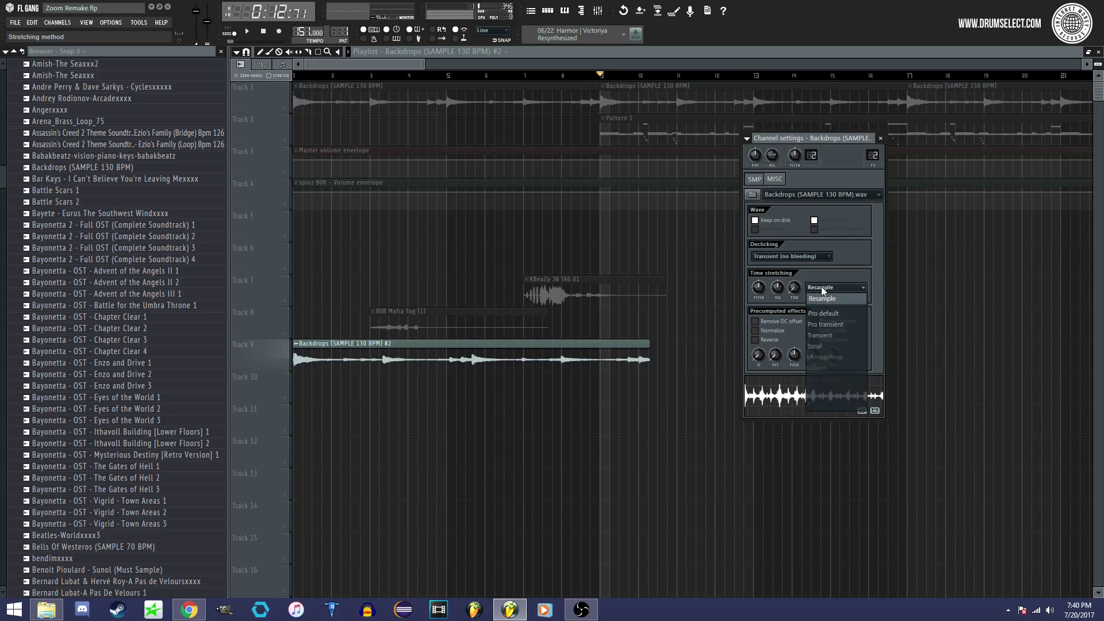
click(828, 299)
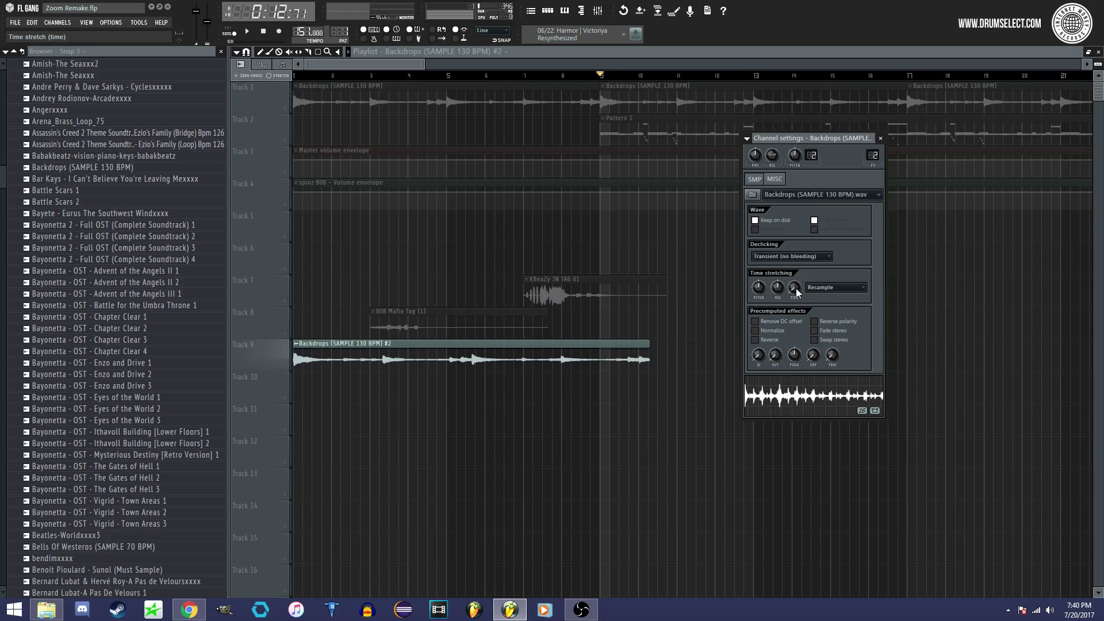
Step: Try Pro transient as the Backdrops sample's time-stretching method and switch back to Resample
click(833, 292)
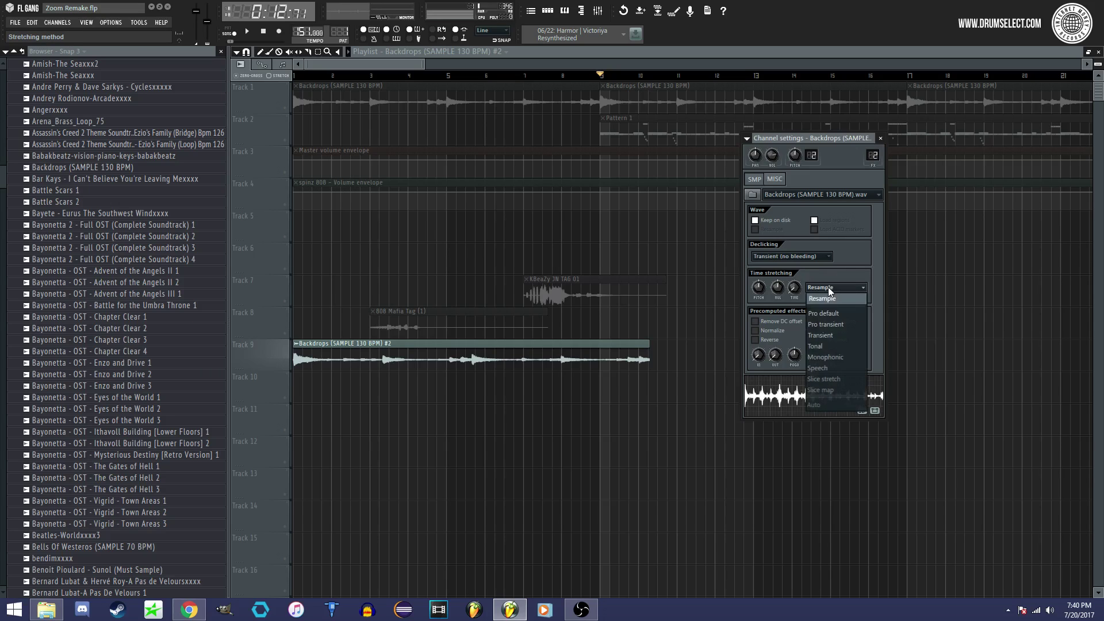
click(836, 322)
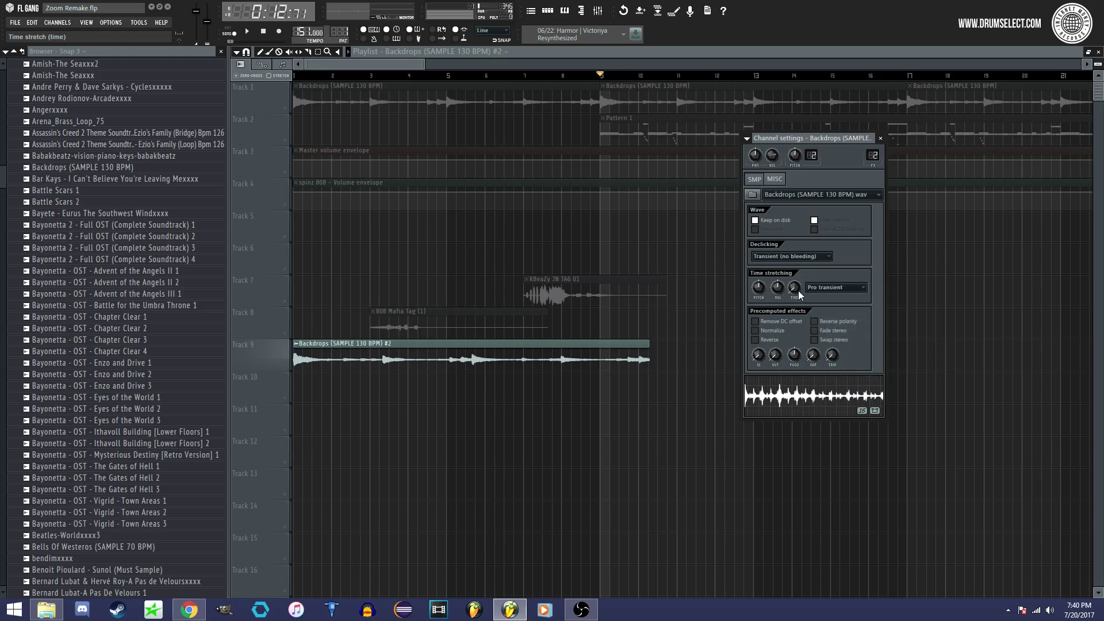
click(833, 292)
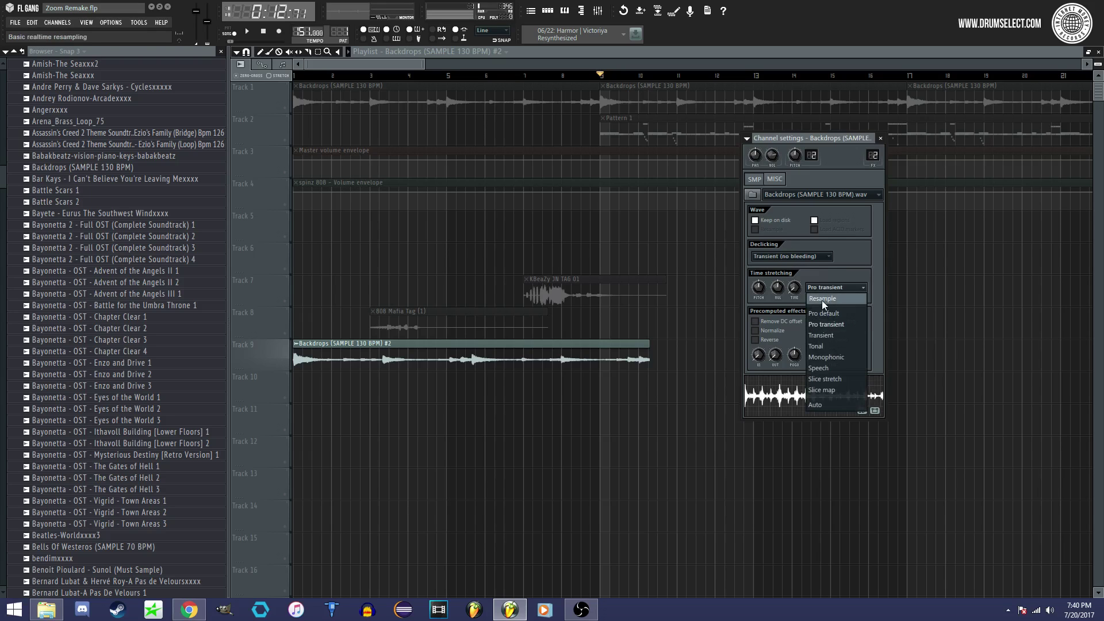
click(822, 300)
Step: Keep the stretching method on Resample and shorten the Backdrops sample's stretch time so the Track 9 clip ends at bar 9
drag(844, 139, 802, 154)
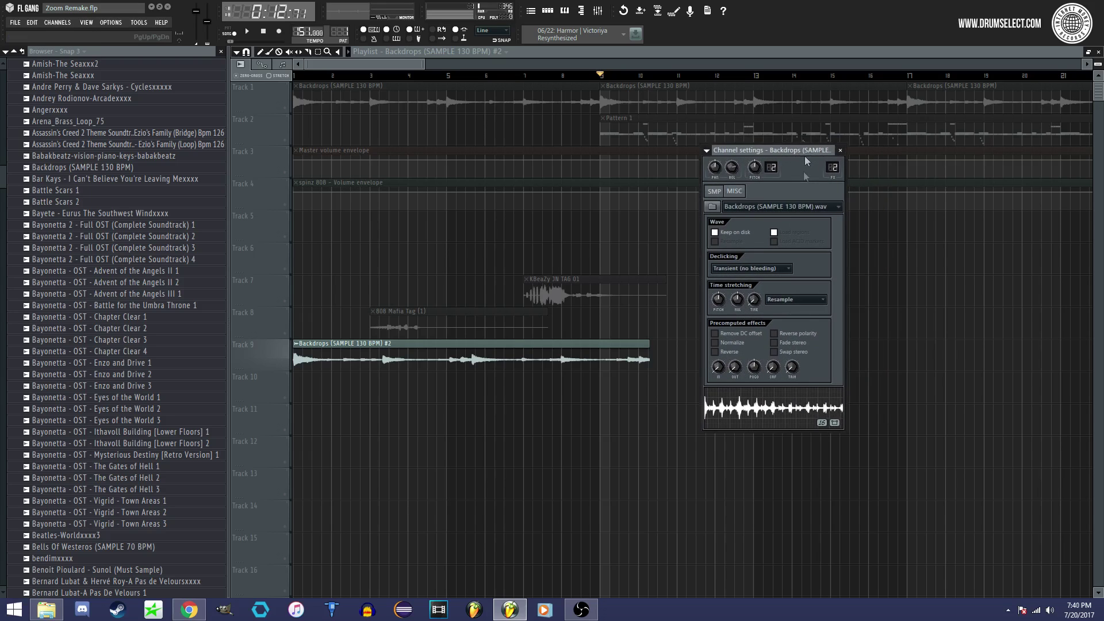
click(789, 300)
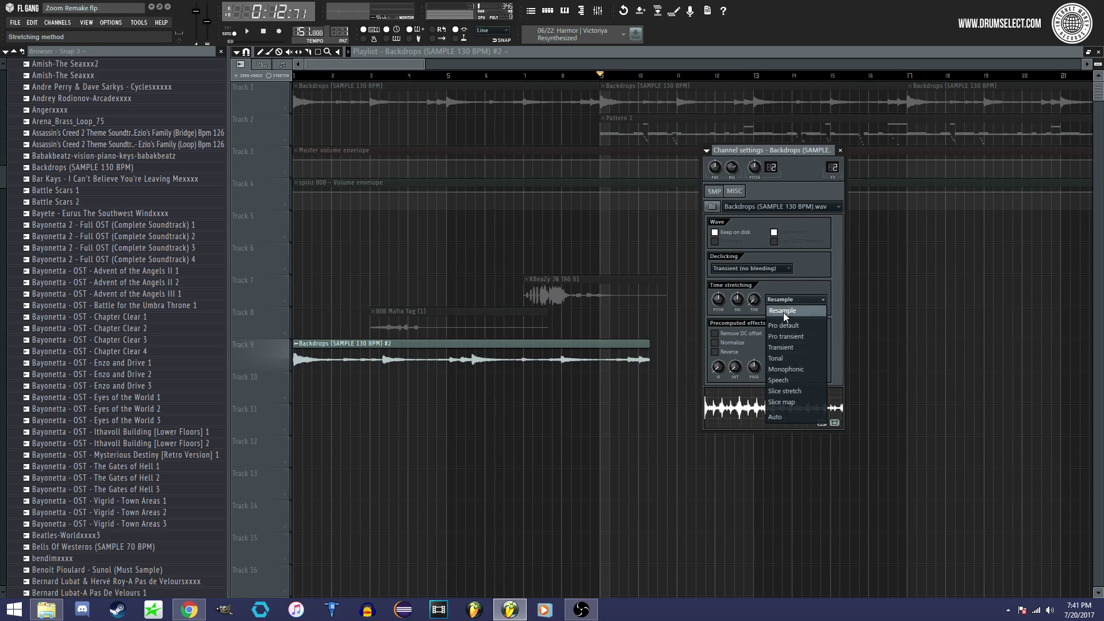
click(784, 311)
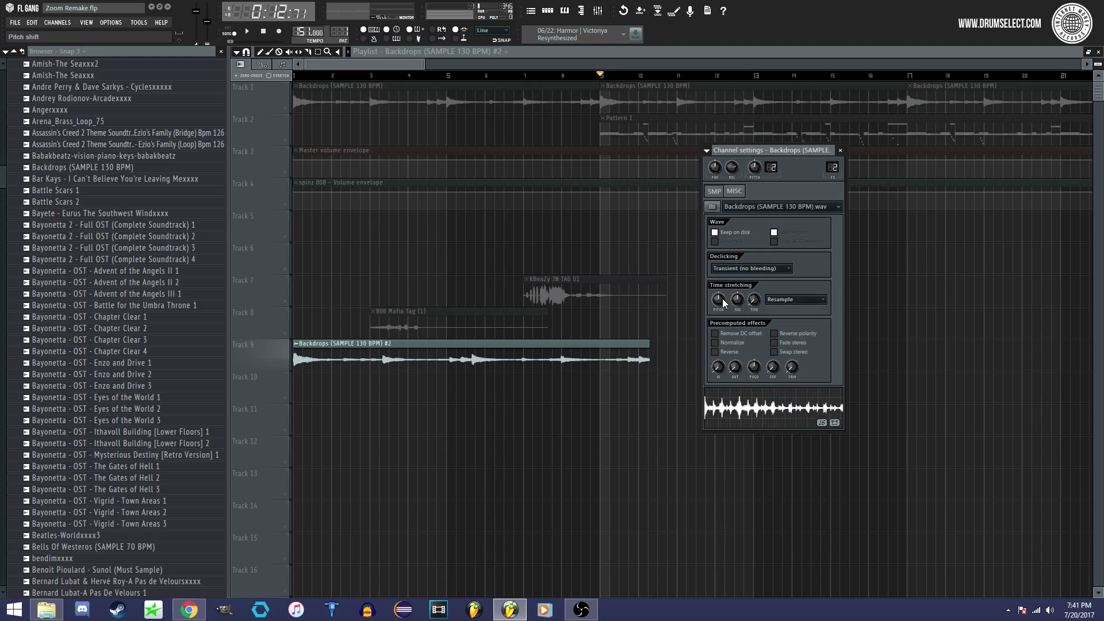
drag(753, 303, 753, 335)
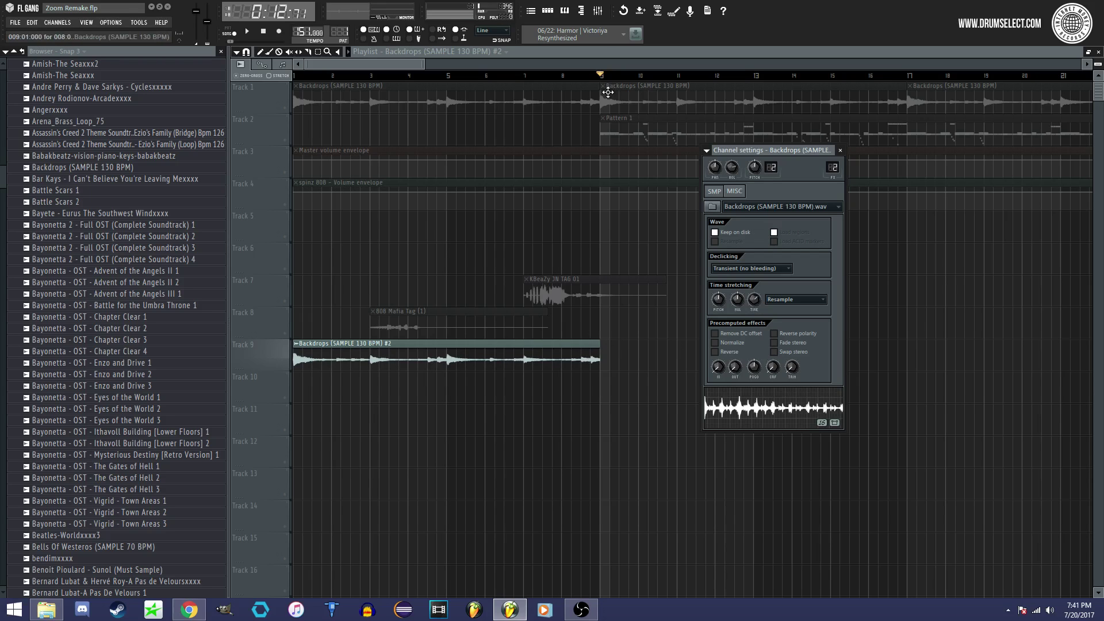
Step: Select bars 1 through 8 in the playlist and play the stretched Backdrops loop to check it
drag(599, 76, 296, 76)
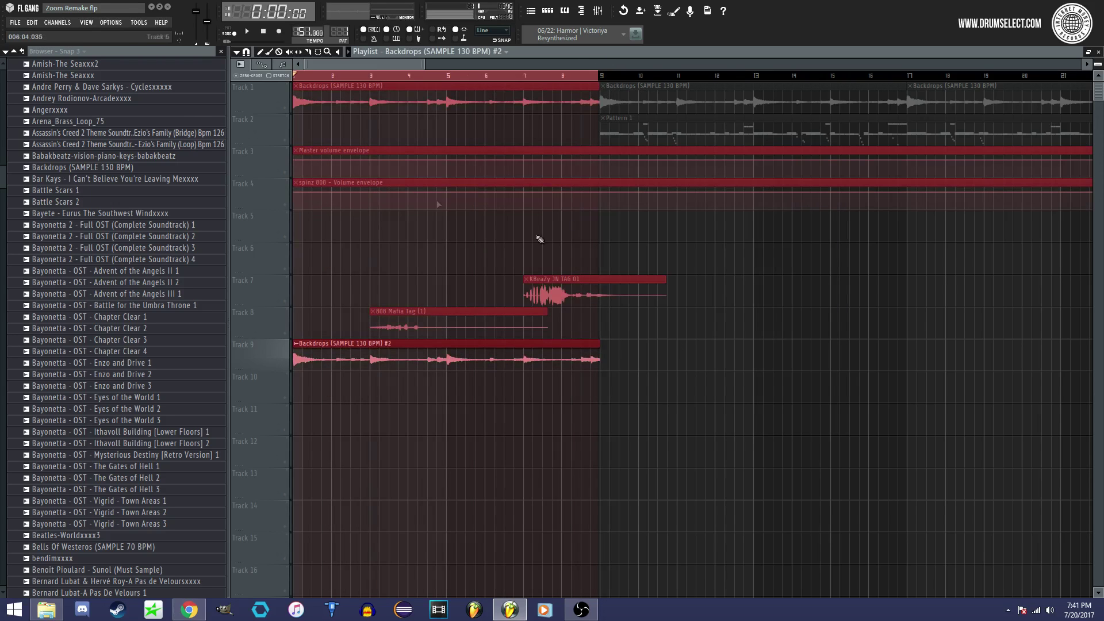
click(684, 341)
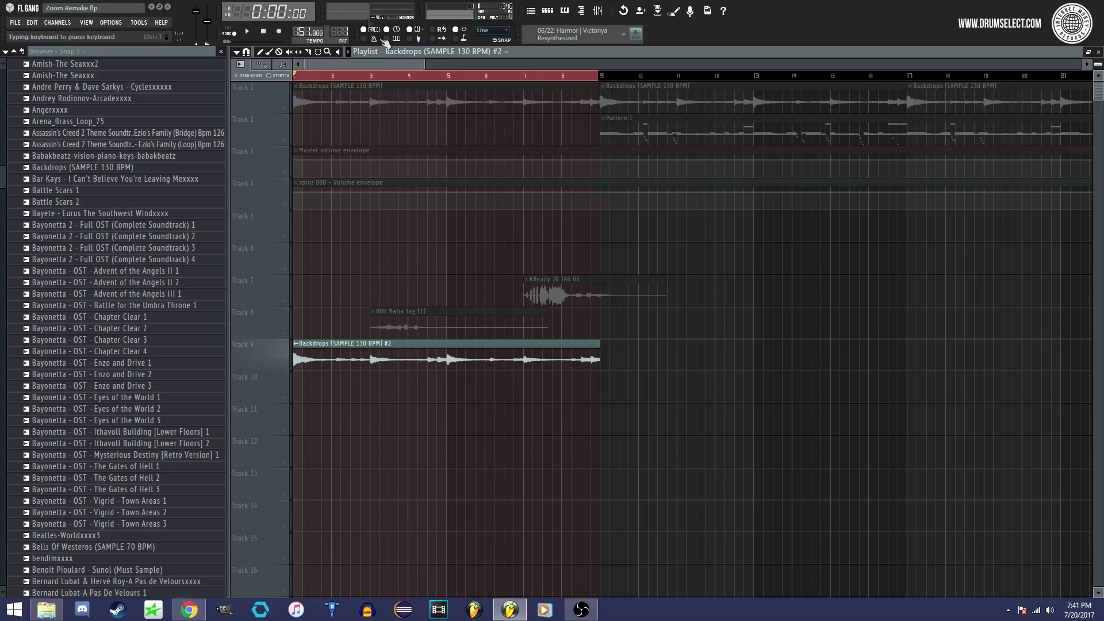
scroll(381, 64, down, 2)
scroll(354, 68, up, 2)
key(space)
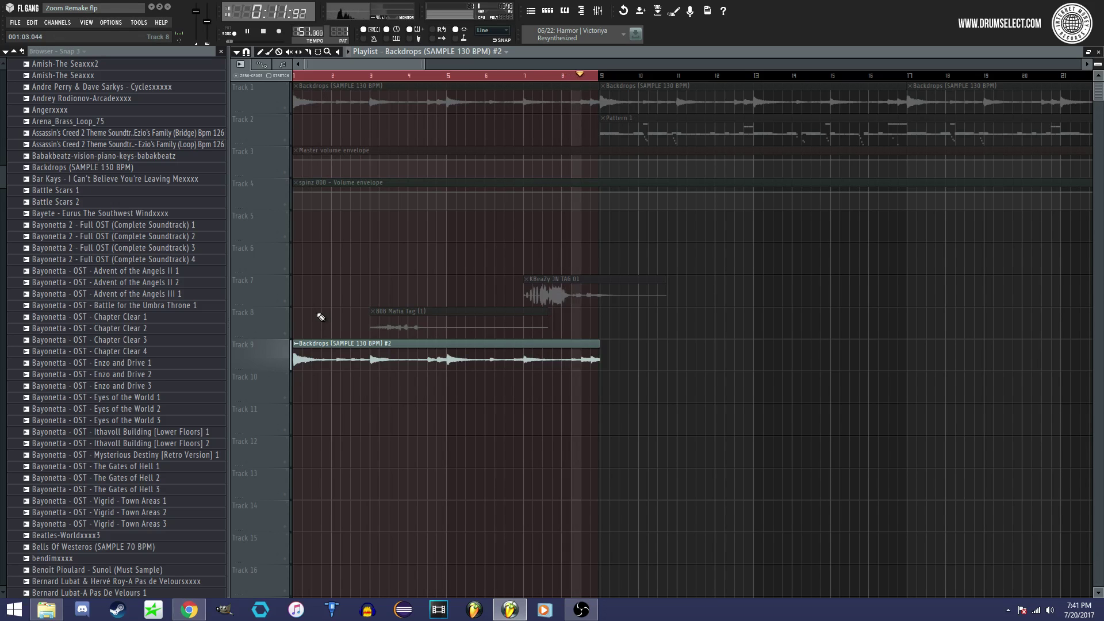
key(space)
Step: Delete the cloned Backdrops clip from Track 9 and remove its channel from the channel rack
right_click(394, 359)
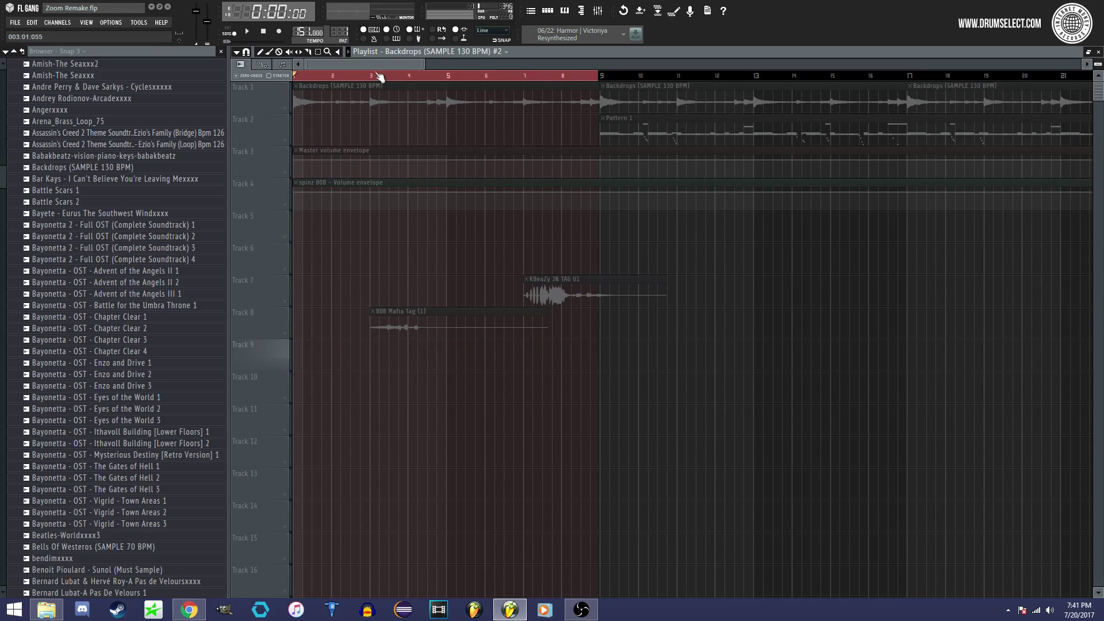
drag(424, 64, 1081, 64)
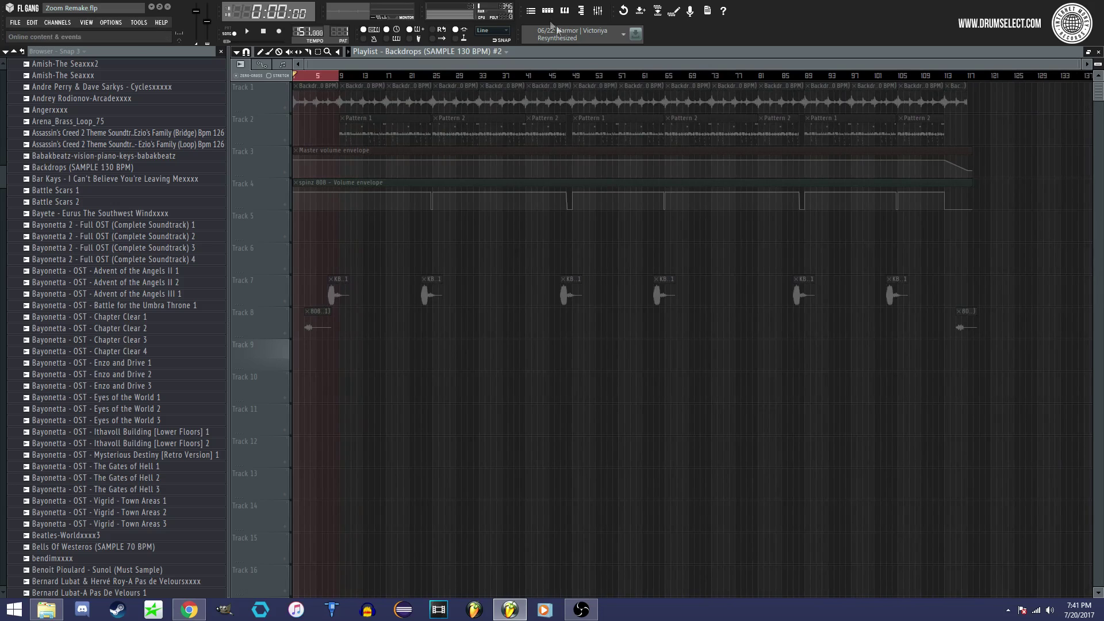
key(F6)
right_click(407, 219)
click(454, 367)
click(606, 343)
Step: Unmute the main beat on Tracks 1 to 4, leaving the tag clips on Tracks 7 and 8 muted
click(291, 113)
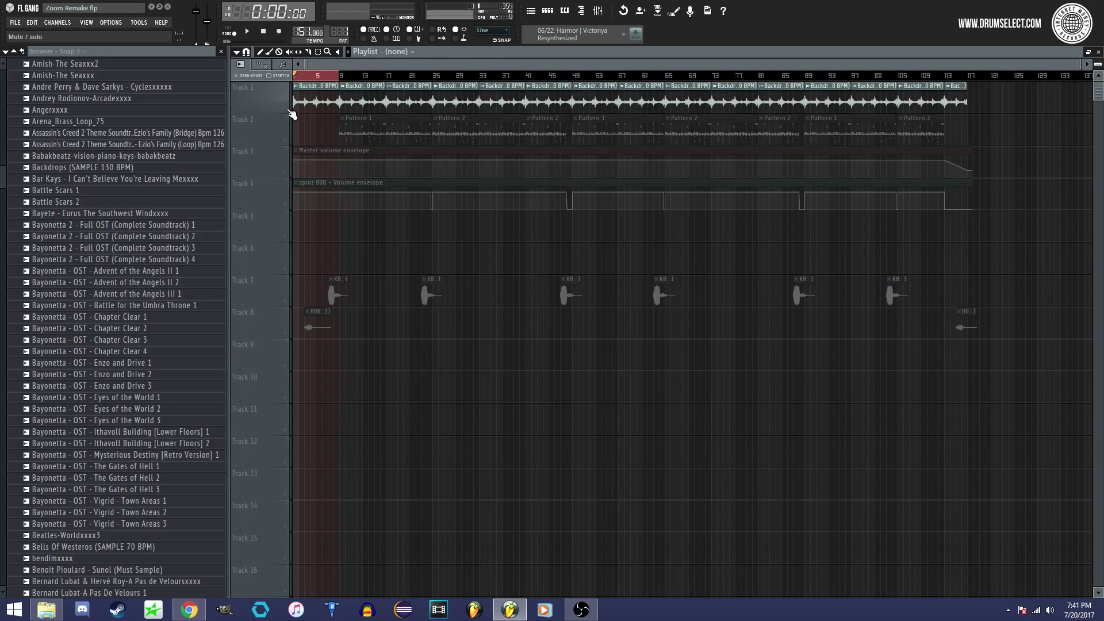
click(289, 304)
click(286, 335)
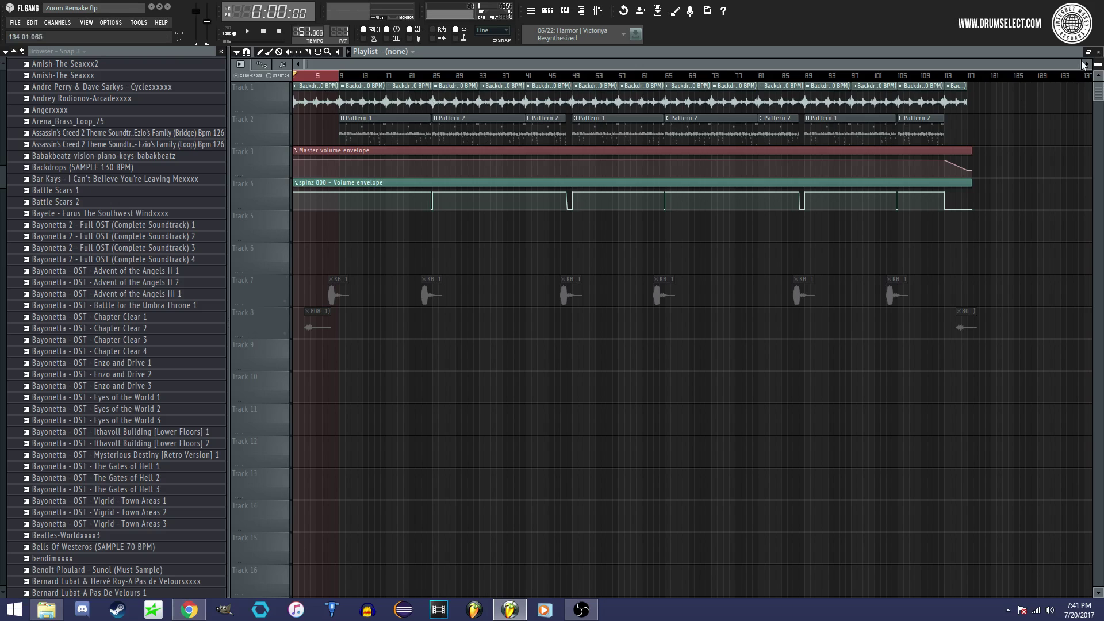
Step: Set the playback position just before bar 9 and examine Pattern 1's Luger Slap Clap notes in the piano roll
drag(1080, 62, 523, 62)
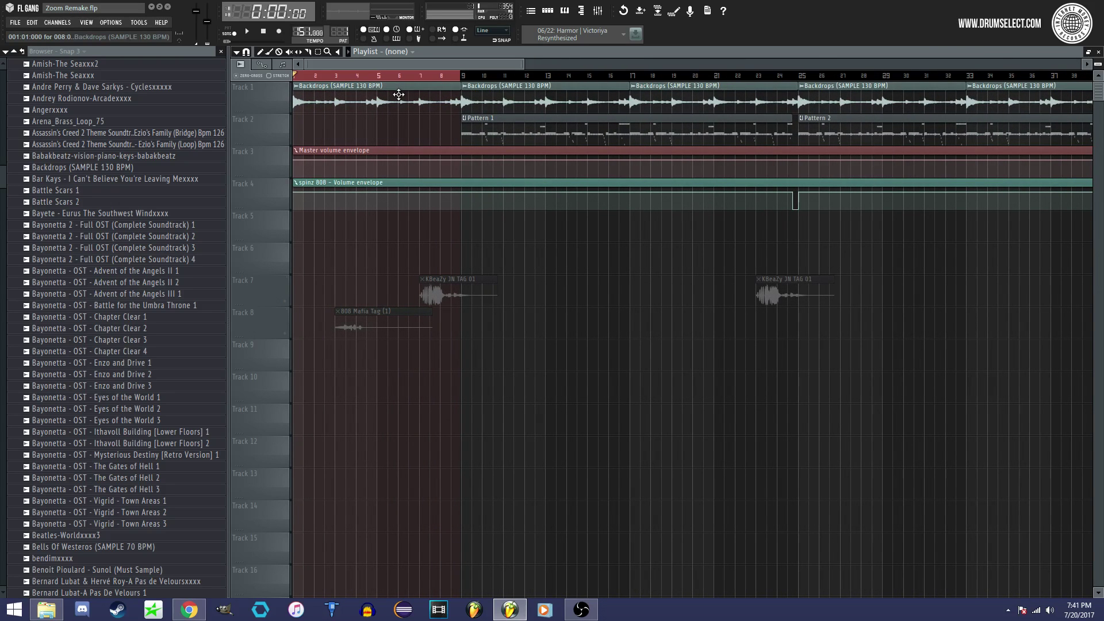
click(458, 75)
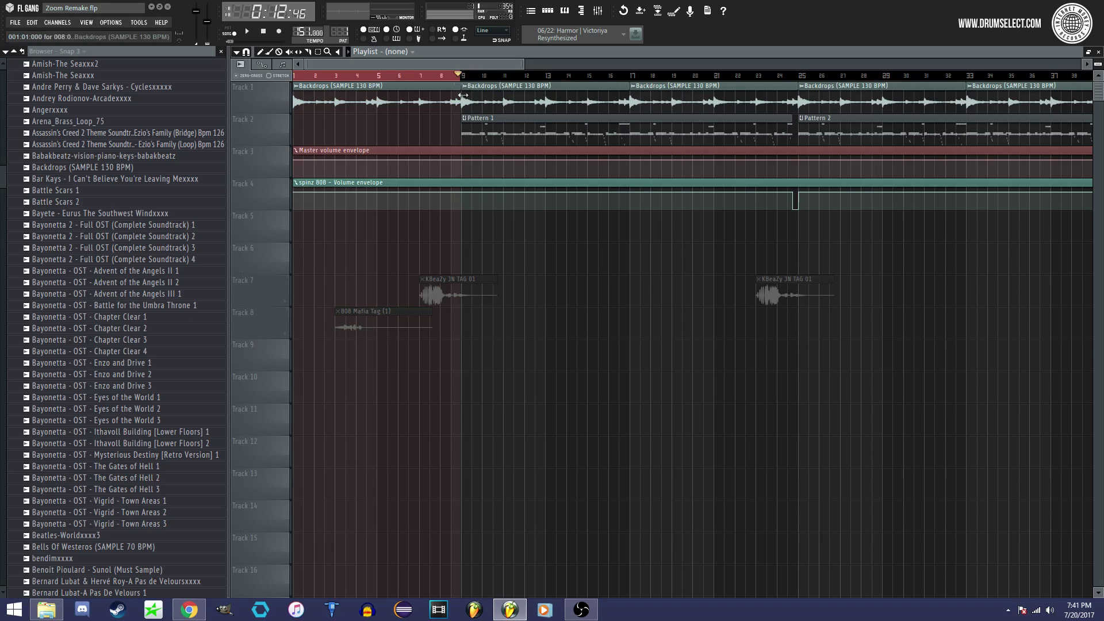
double_click(494, 131)
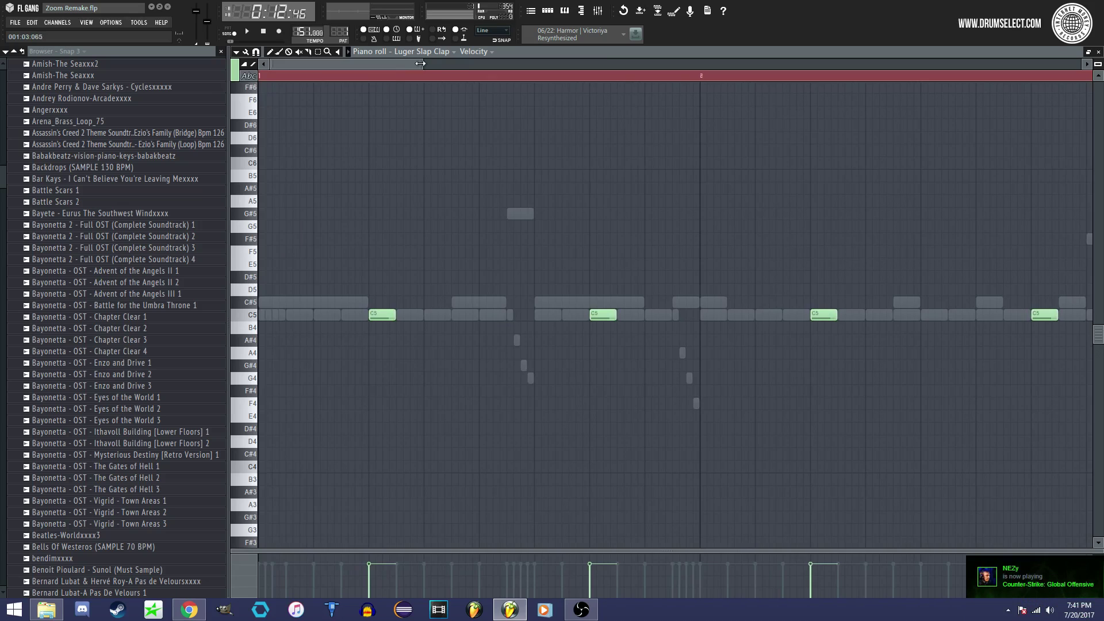
drag(421, 64, 1081, 64)
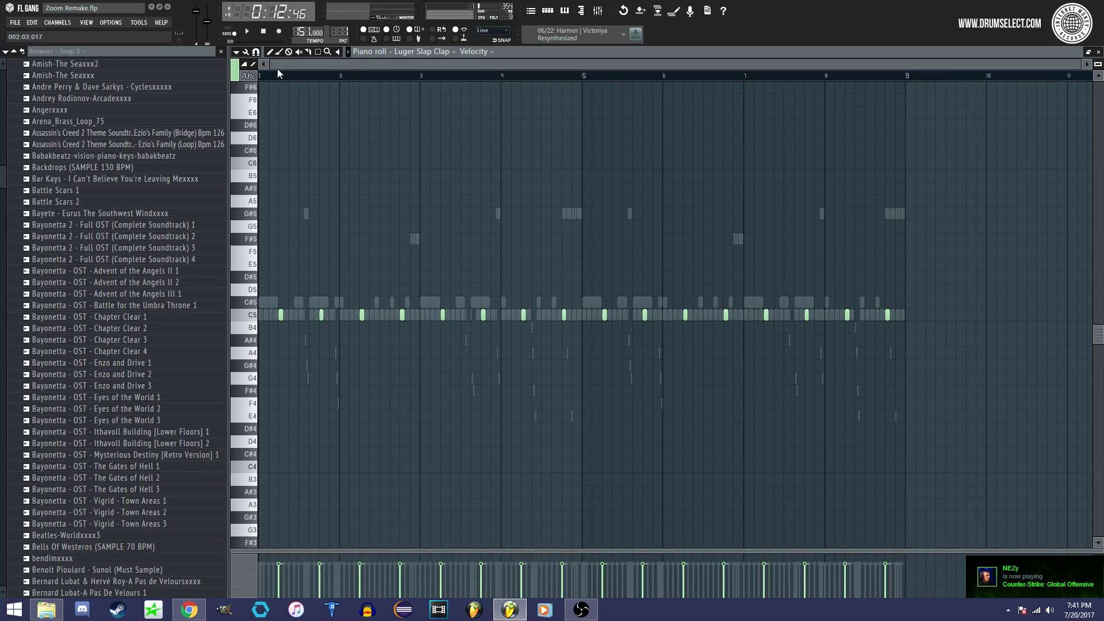
key(F5)
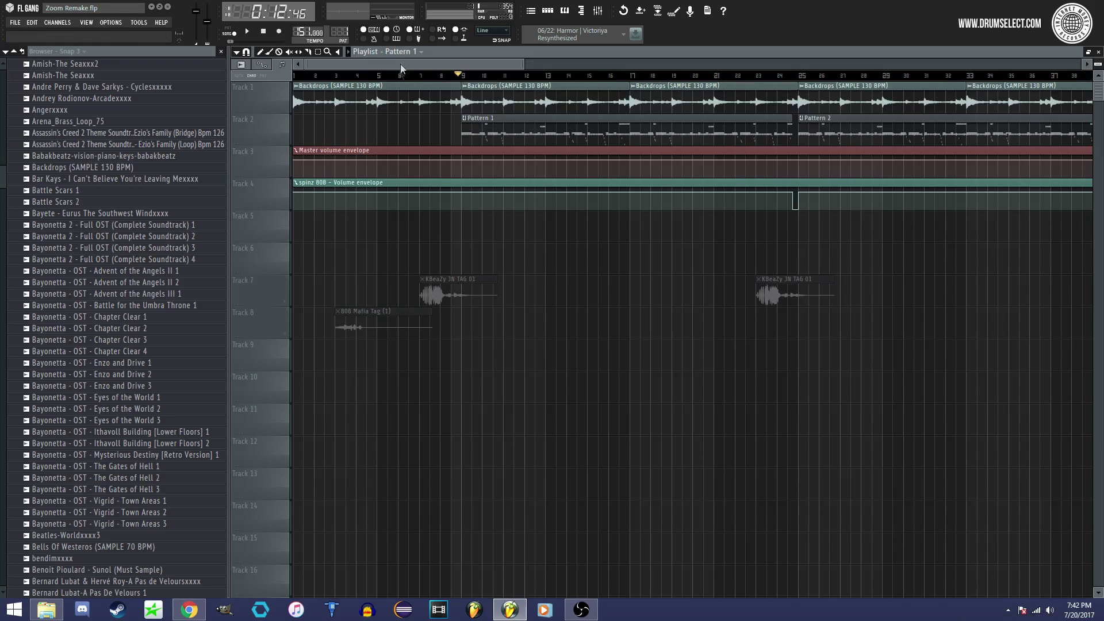
Step: Mute the Pattern 1 channels from _WuzSn (1) through Rack Kick1 and play the Luger Slap Clap part
click(565, 10)
click(549, 10)
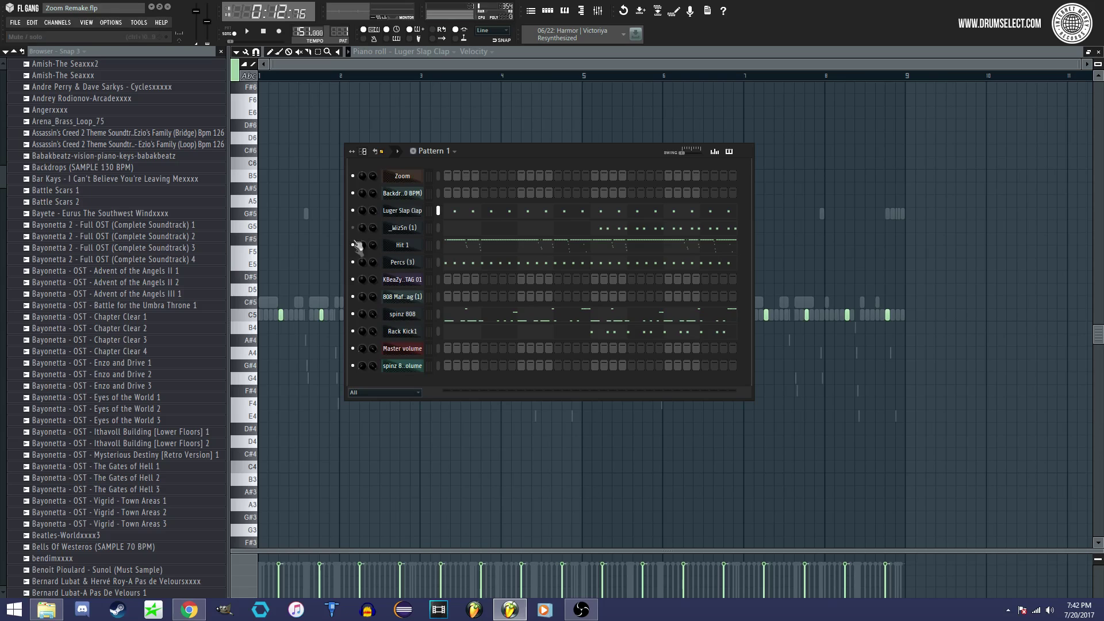
click(353, 332)
key(space)
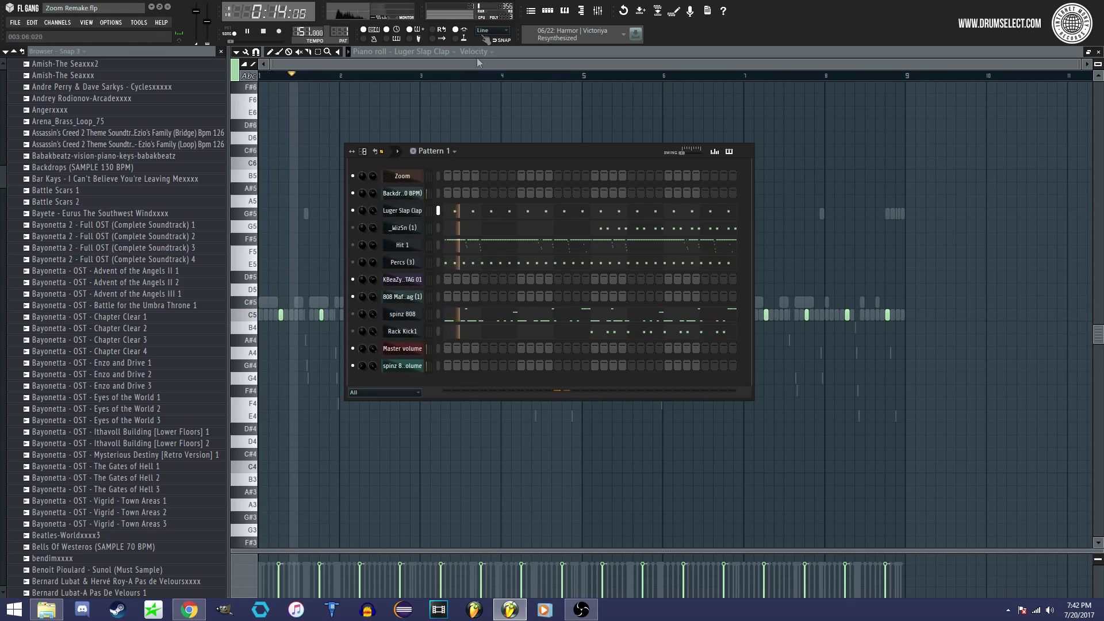
key(F6)
key(F6)
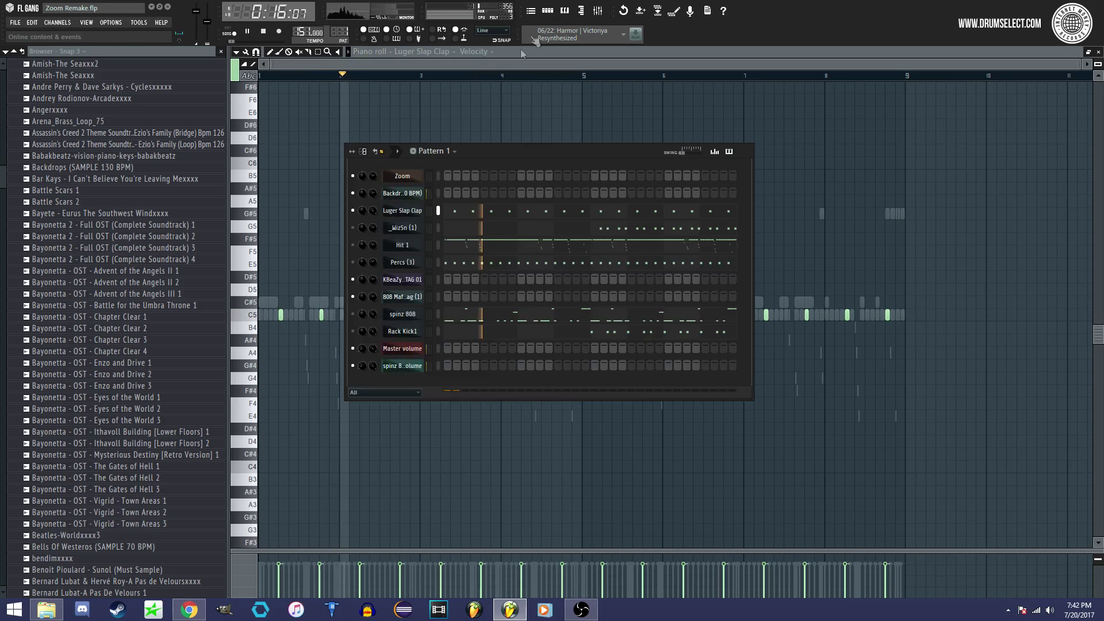
Step: Stop the clap playback and bring up the _WizSn (1) channel's notes in the piano roll
key(F6)
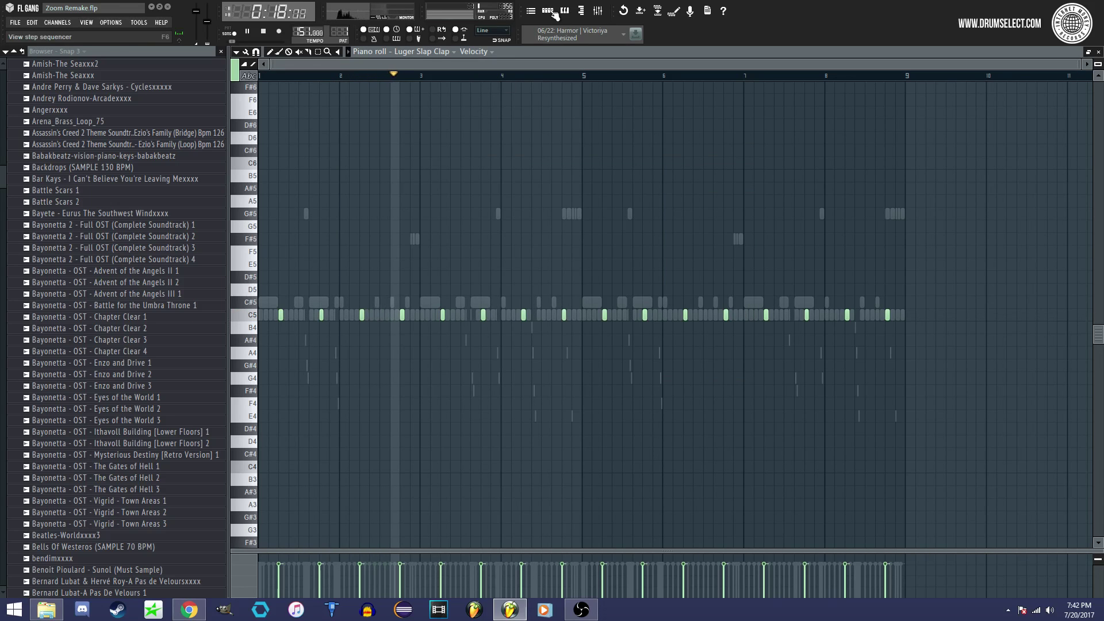
key(space)
click(553, 12)
click(554, 13)
click(554, 13)
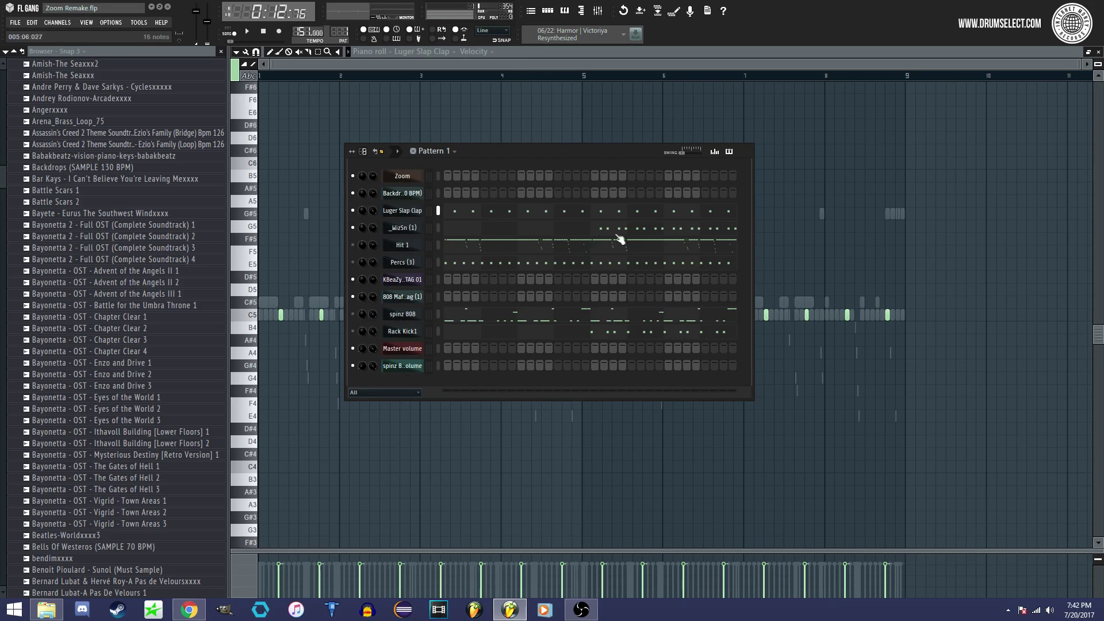
key(F6)
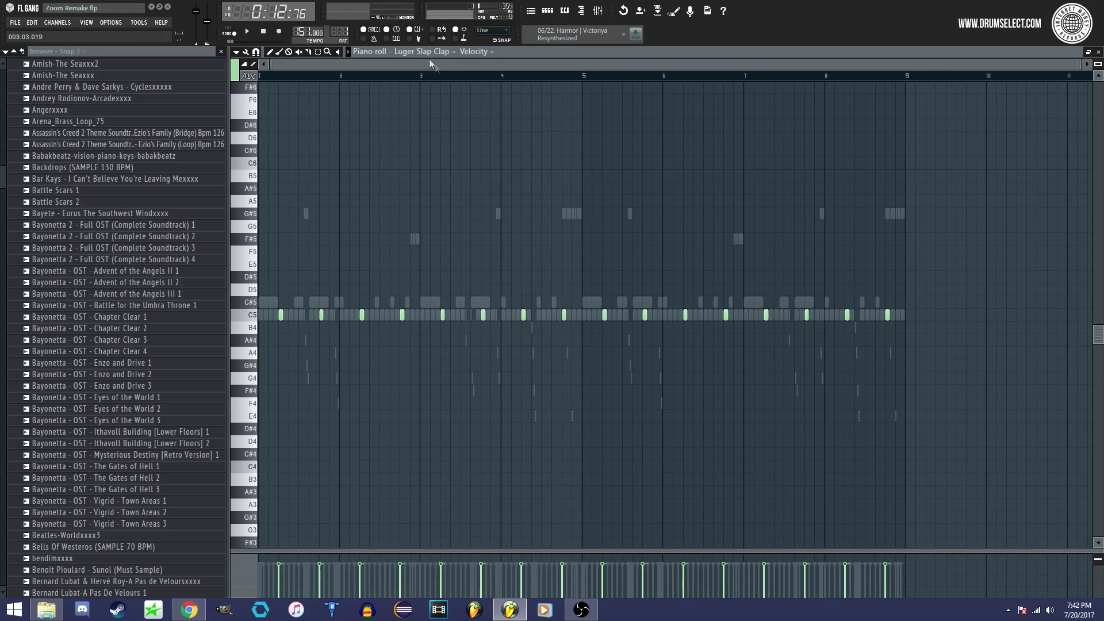
click(426, 51)
click(416, 191)
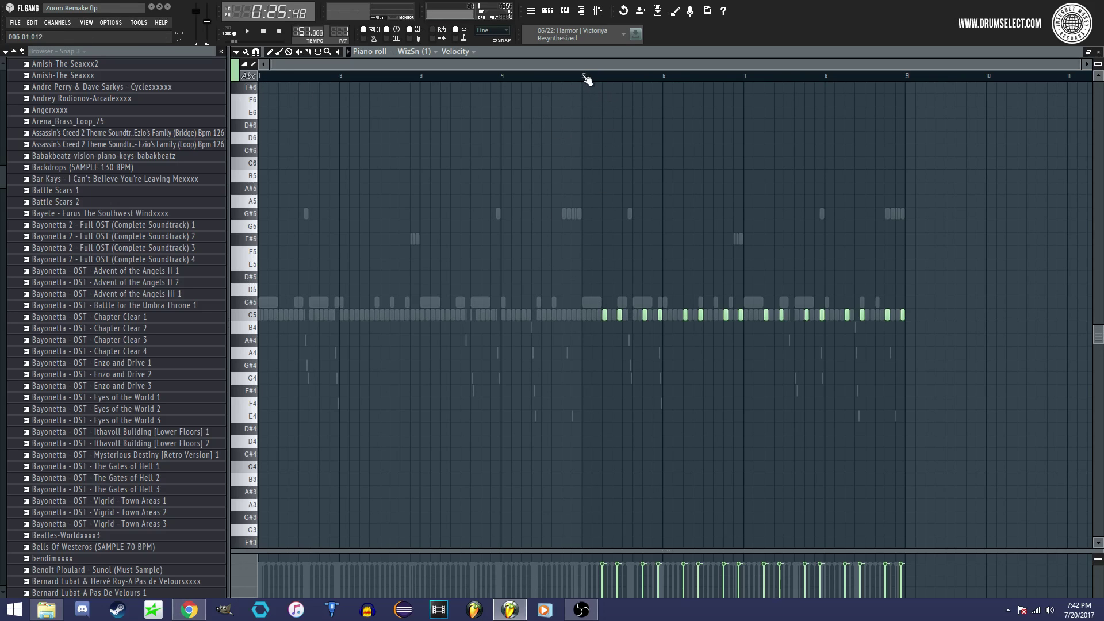
Step: Play the _WizSn (1) snare part in the piano roll from bar 5, and stop playback
click(535, 13)
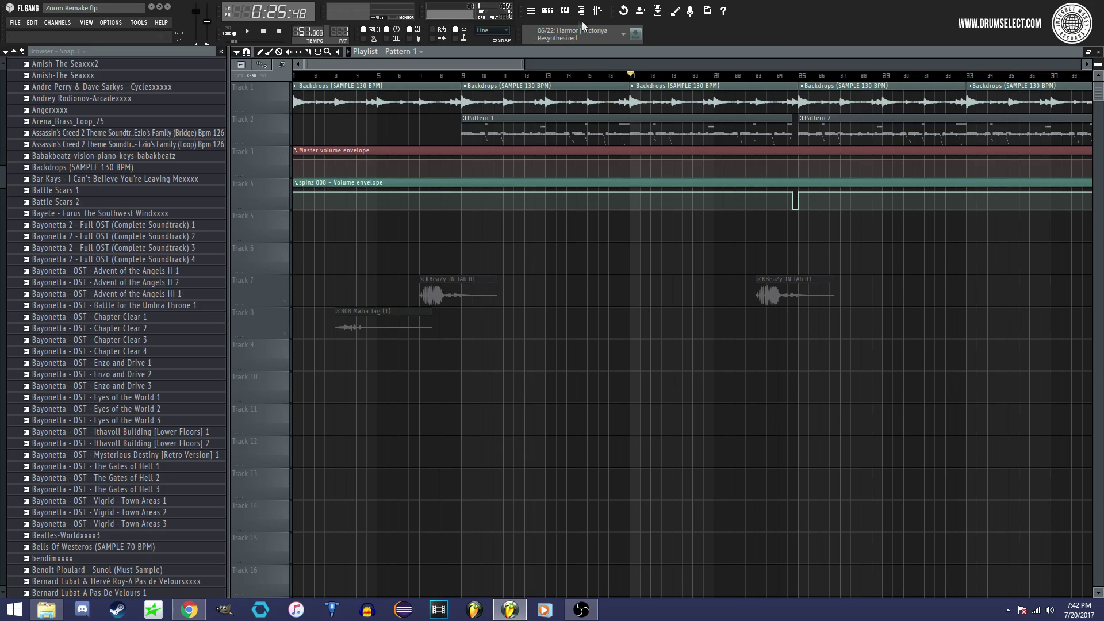
click(532, 11)
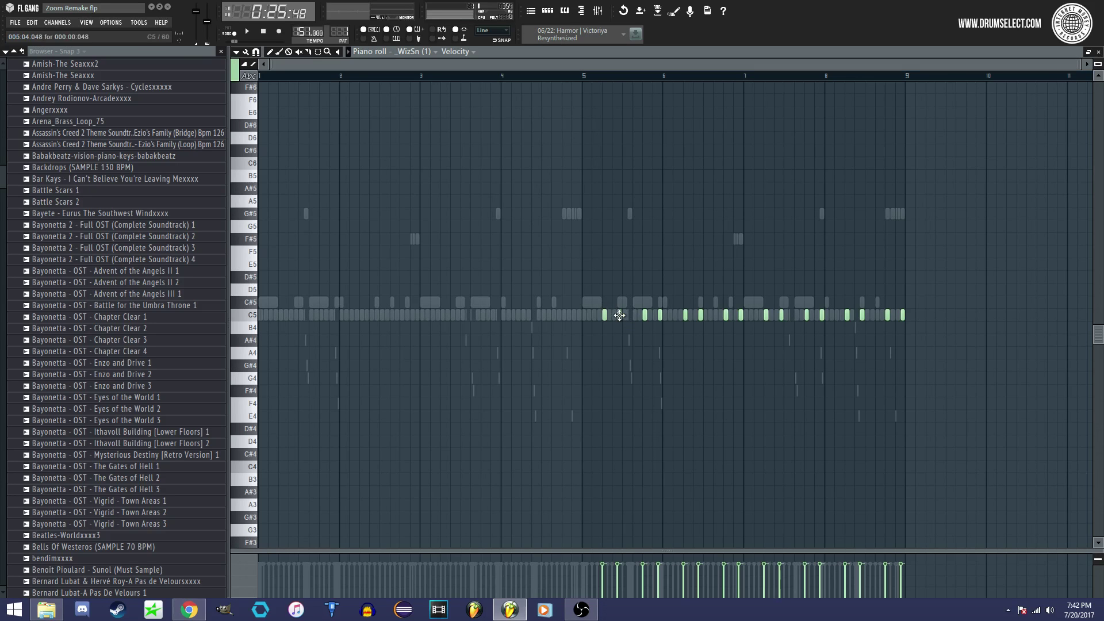
click(584, 78)
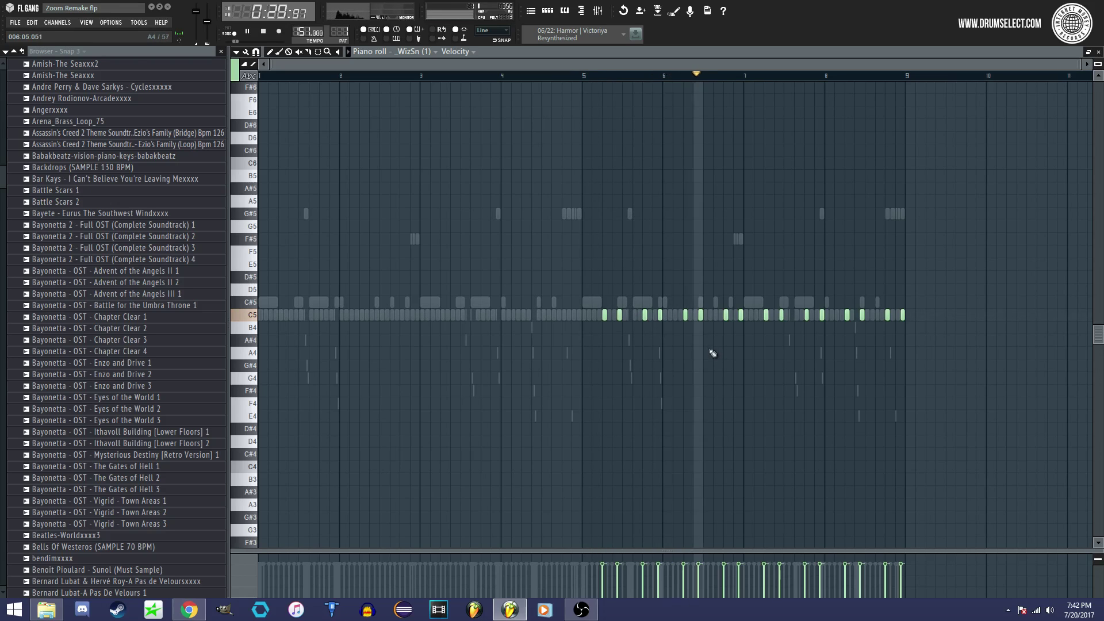
key(space)
Step: Open the Hit 1 channel's piano roll and examine its notes and pitched rolls across the whole pattern
click(427, 51)
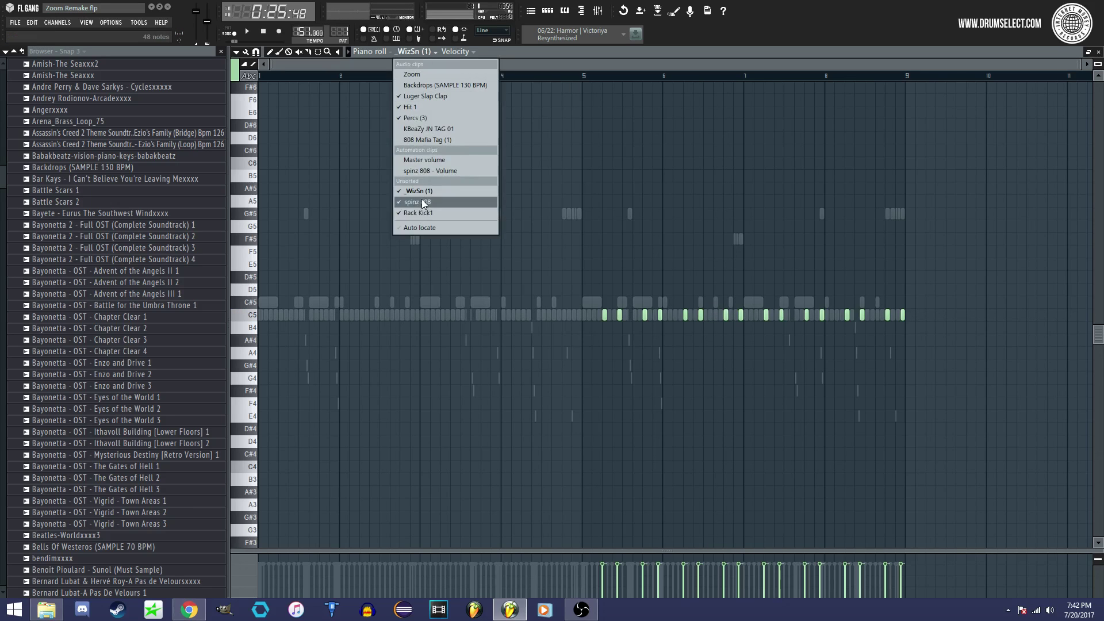
click(422, 201)
click(551, 14)
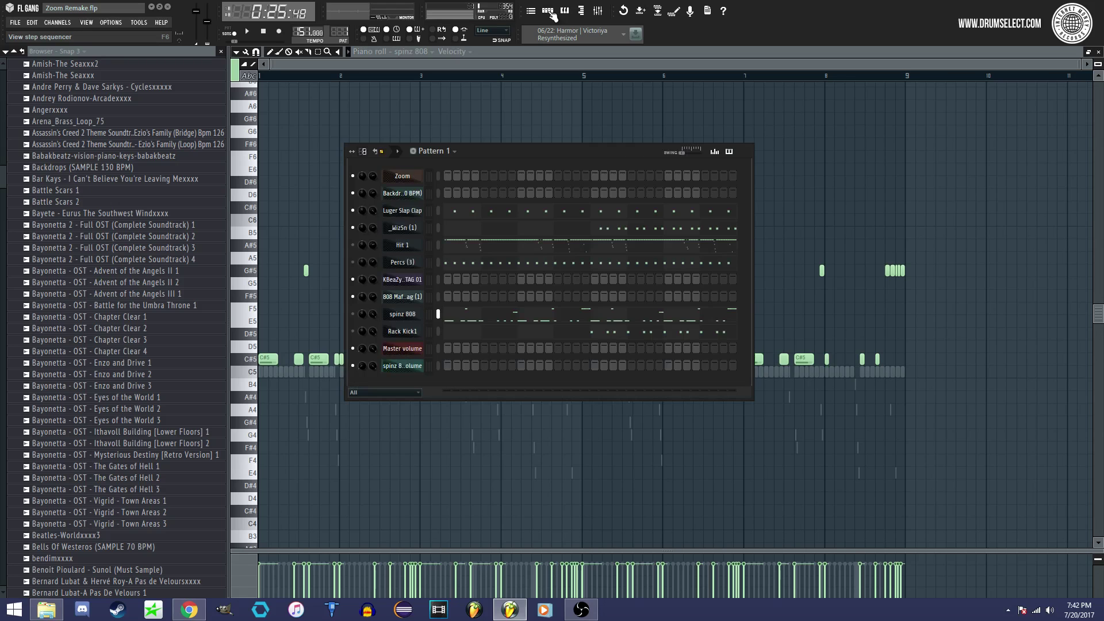
click(402, 245)
right_click(413, 248)
click(465, 249)
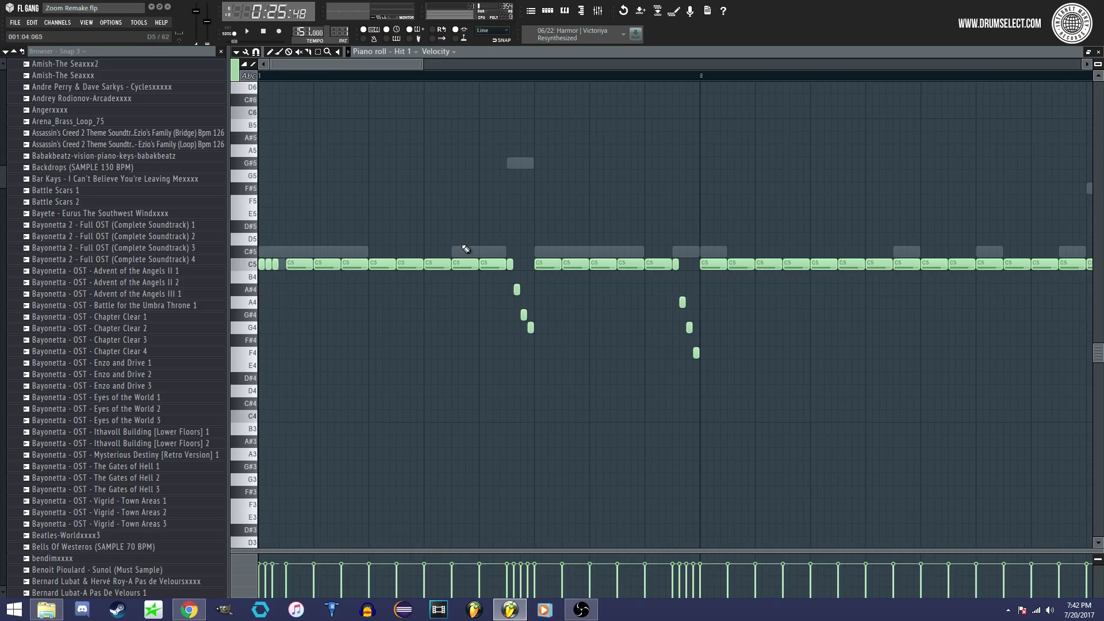
drag(419, 63, 917, 168)
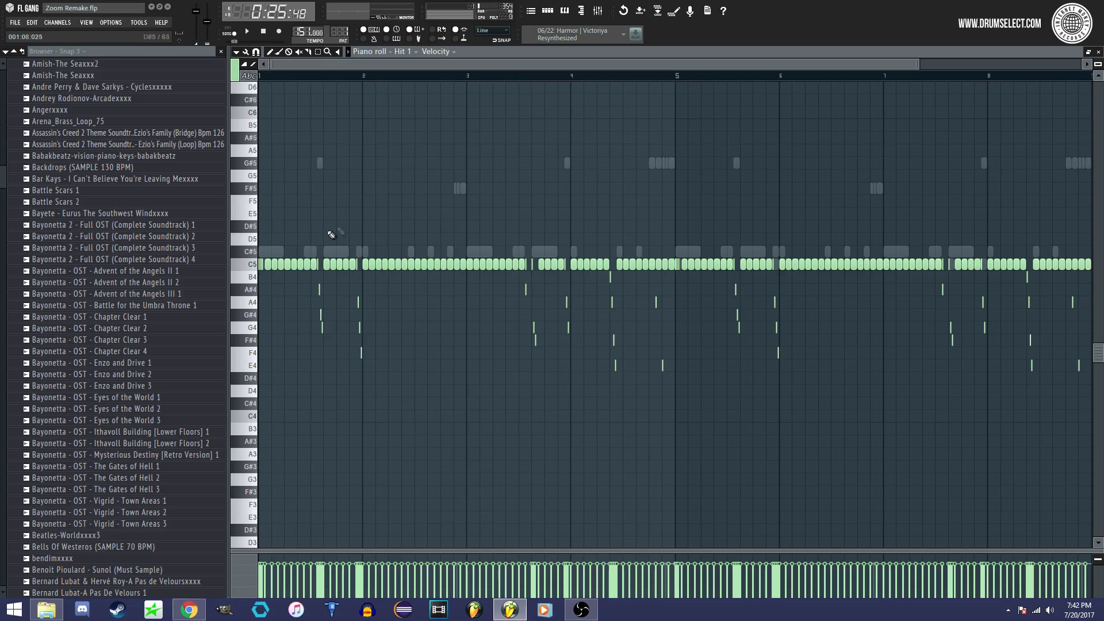
mouse_move(920, 66)
mouse_down()
mouse_move(932, 104)
mouse_move(595, 103)
mouse_up()
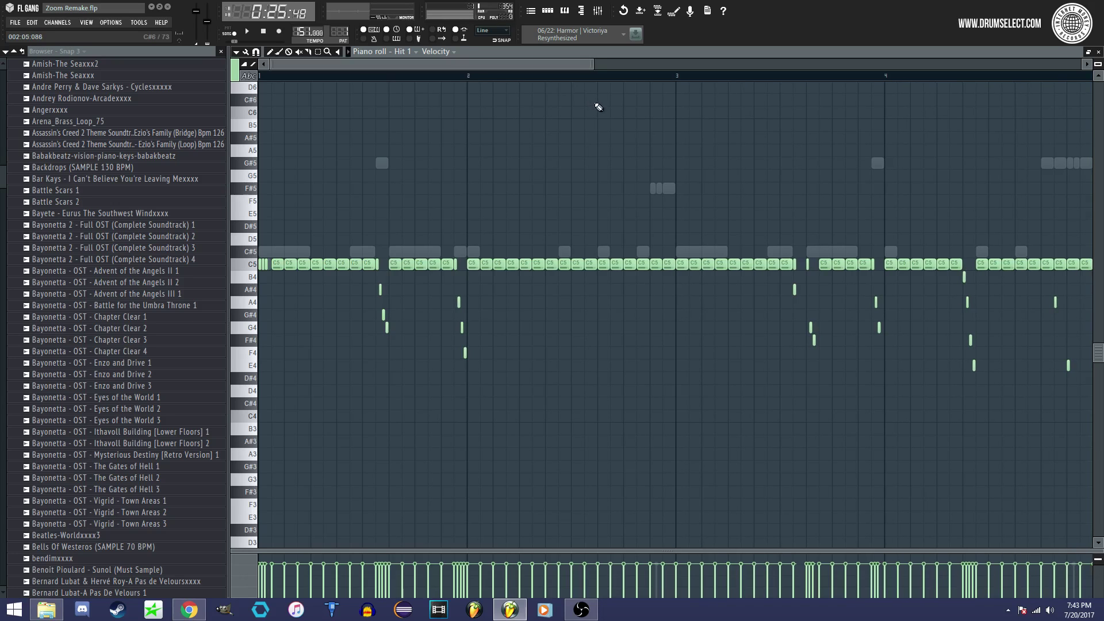
scroll(596, 64, down, 5)
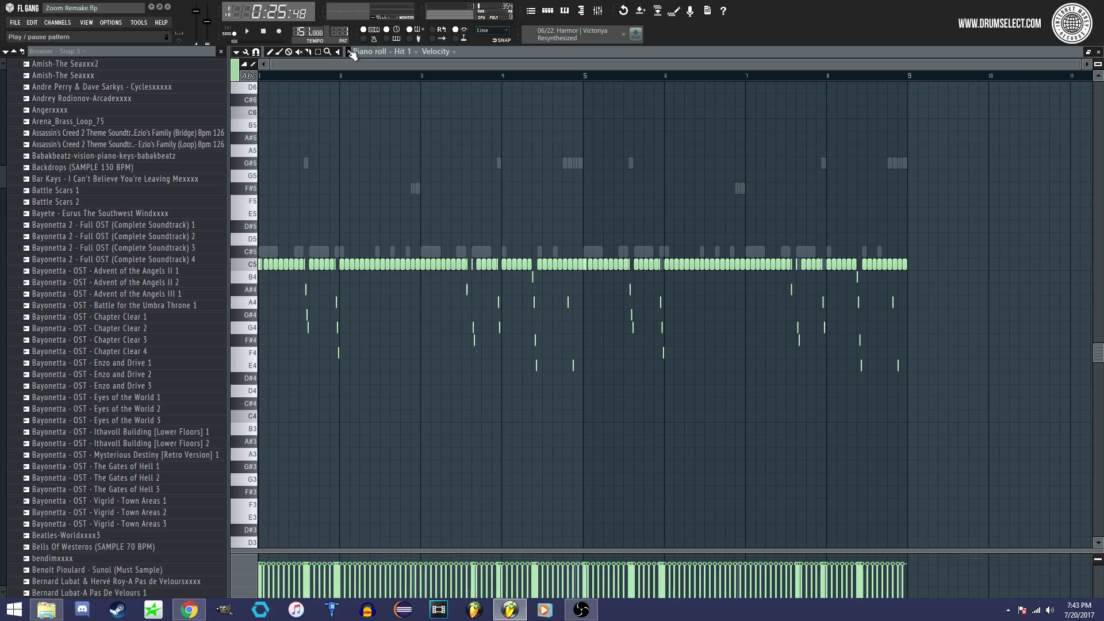
Step: Play the Hit 1 part from bar 9 of the playlist and examine its pitched rolls in the piano roll
key(space)
key(F6)
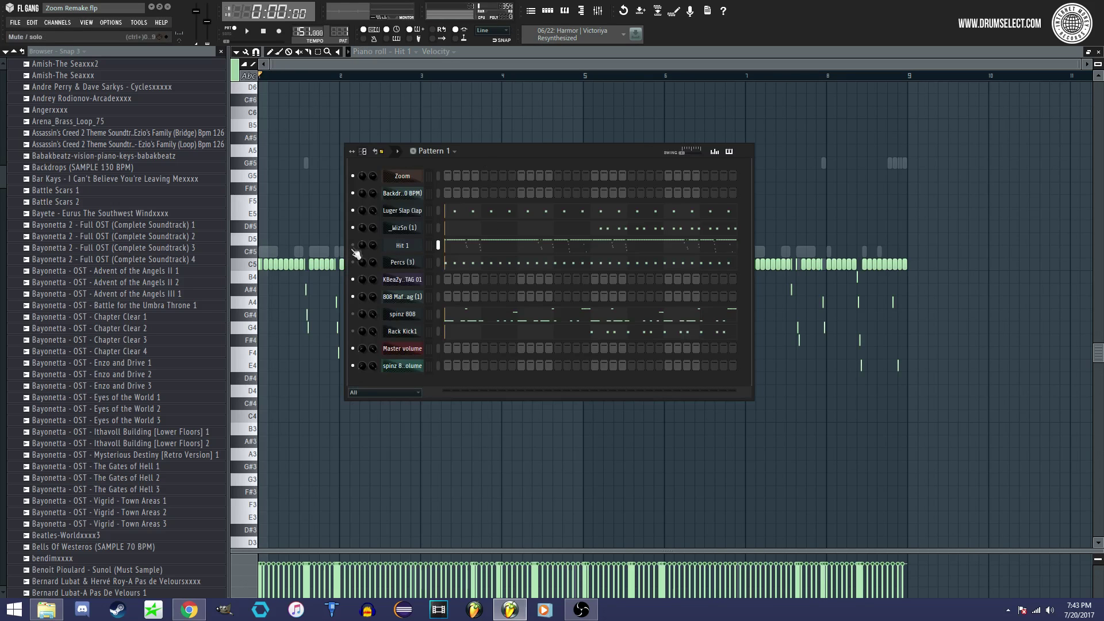
key(F5)
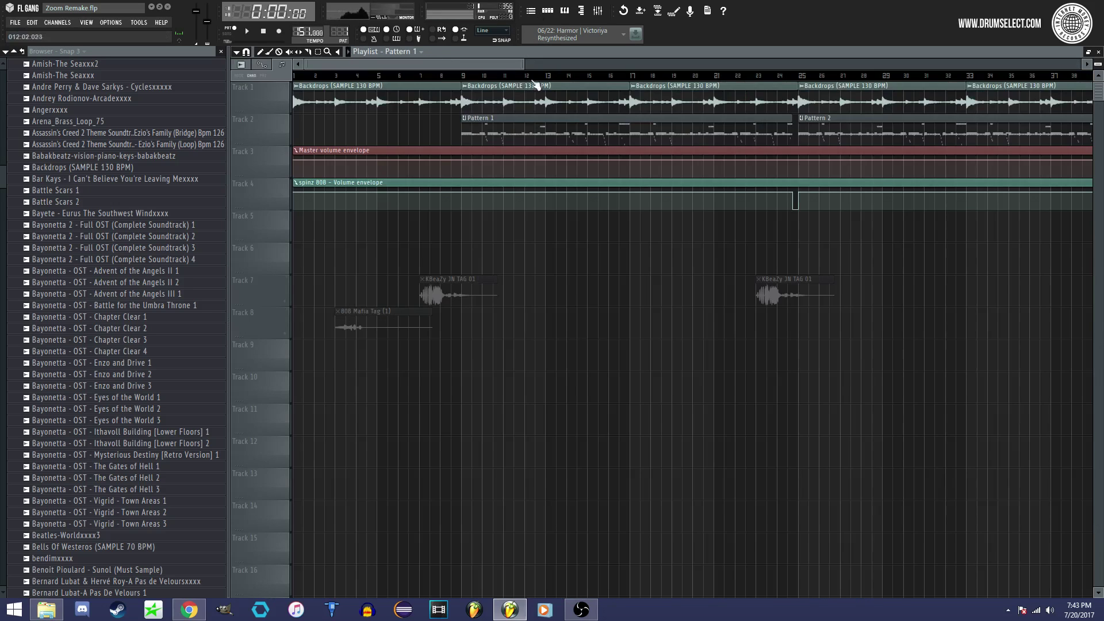
click(463, 76)
key(l)
key(space)
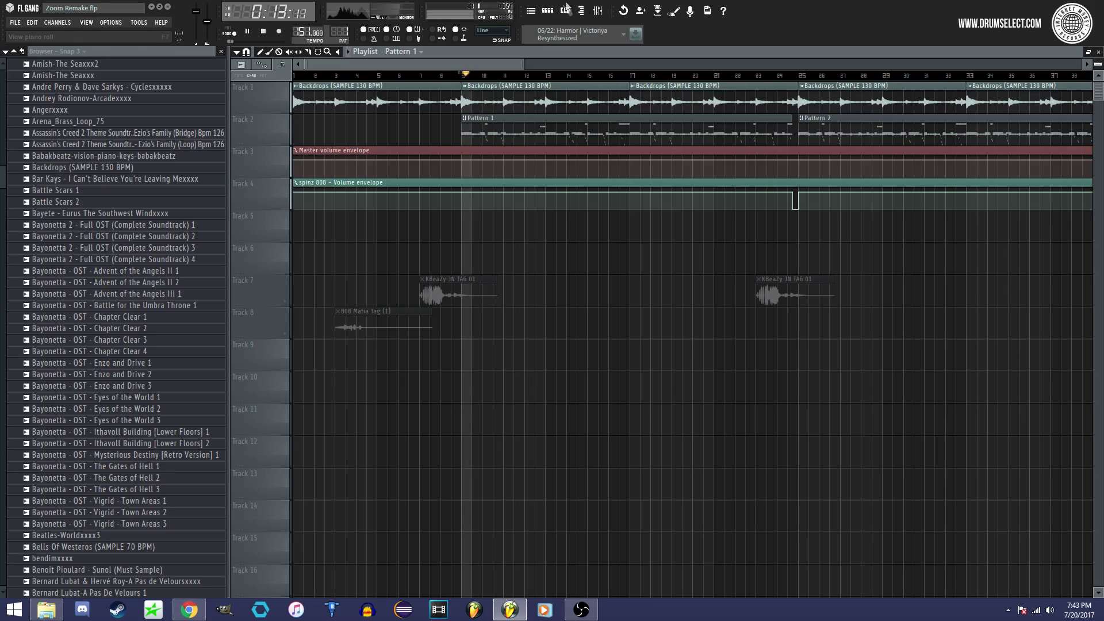
key(F7)
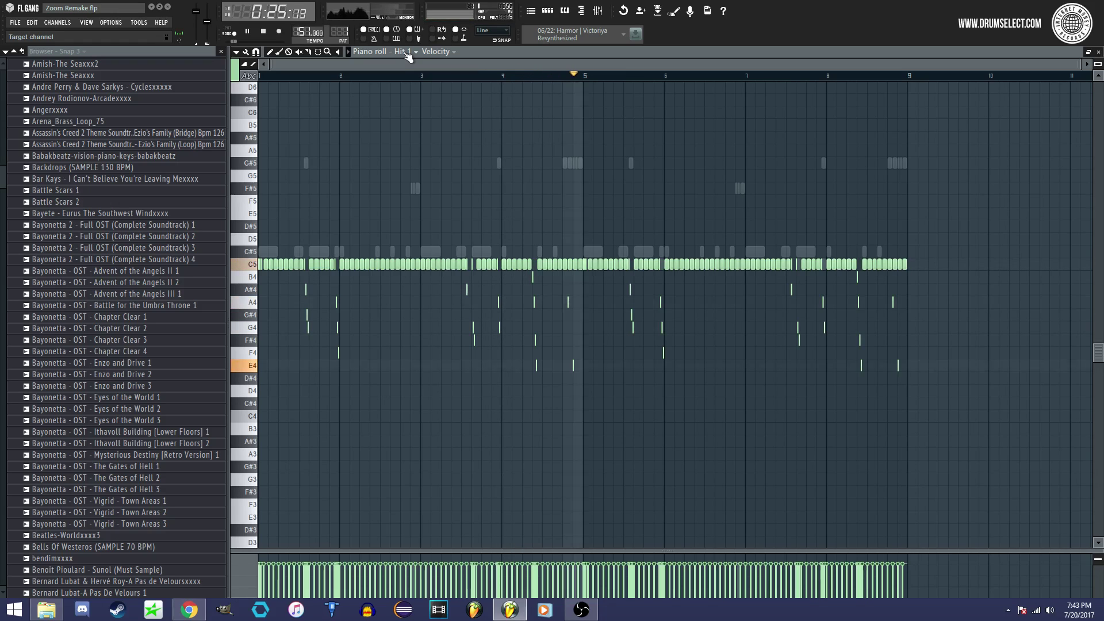
key(space)
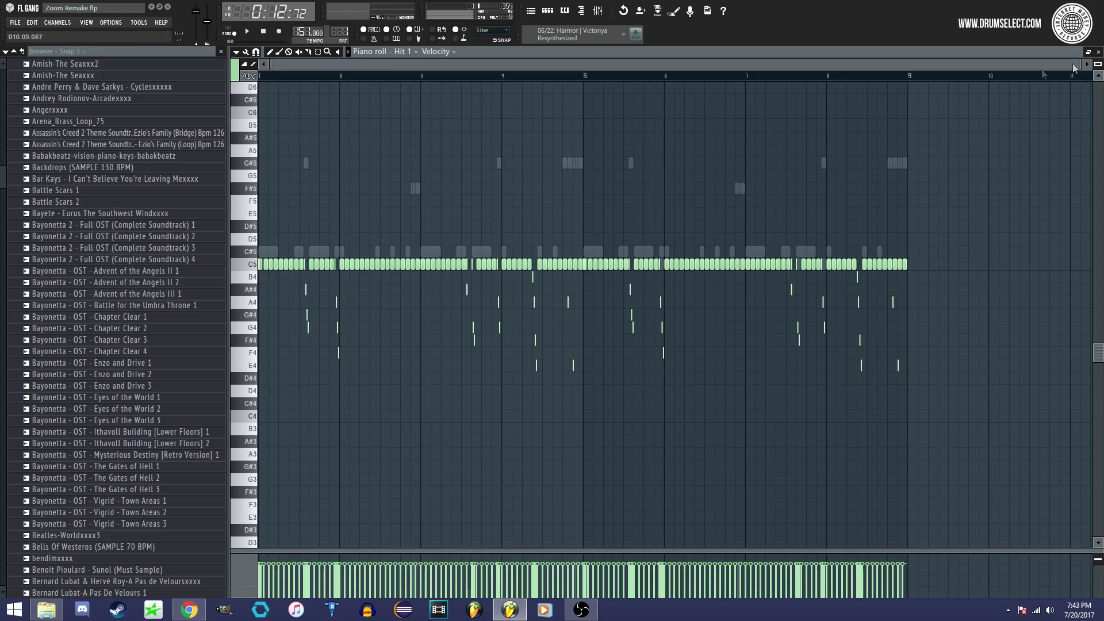
drag(1083, 71, 609, 126)
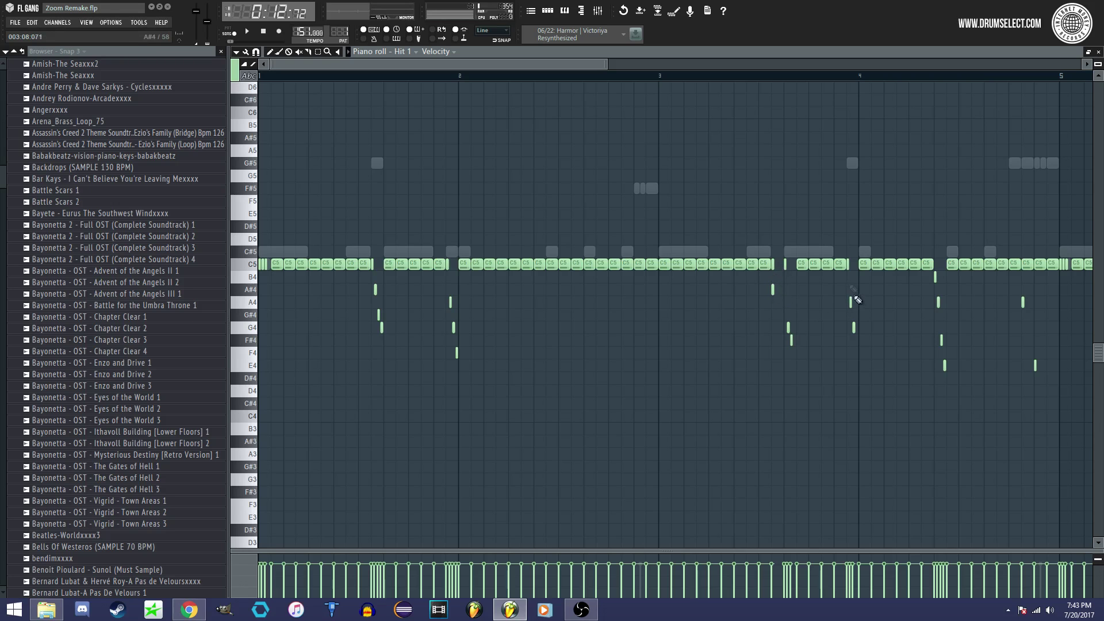
drag(608, 63, 974, 172)
Step: Open the Percs (3) channel's notes in the piano roll and play the percussion part from the start
click(405, 54)
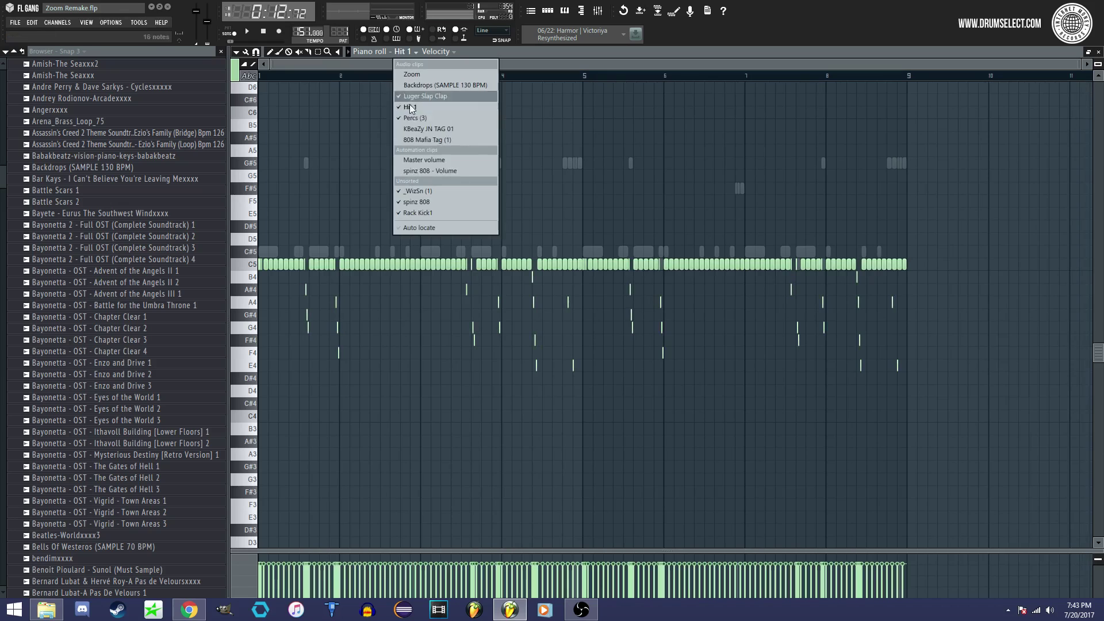
click(420, 121)
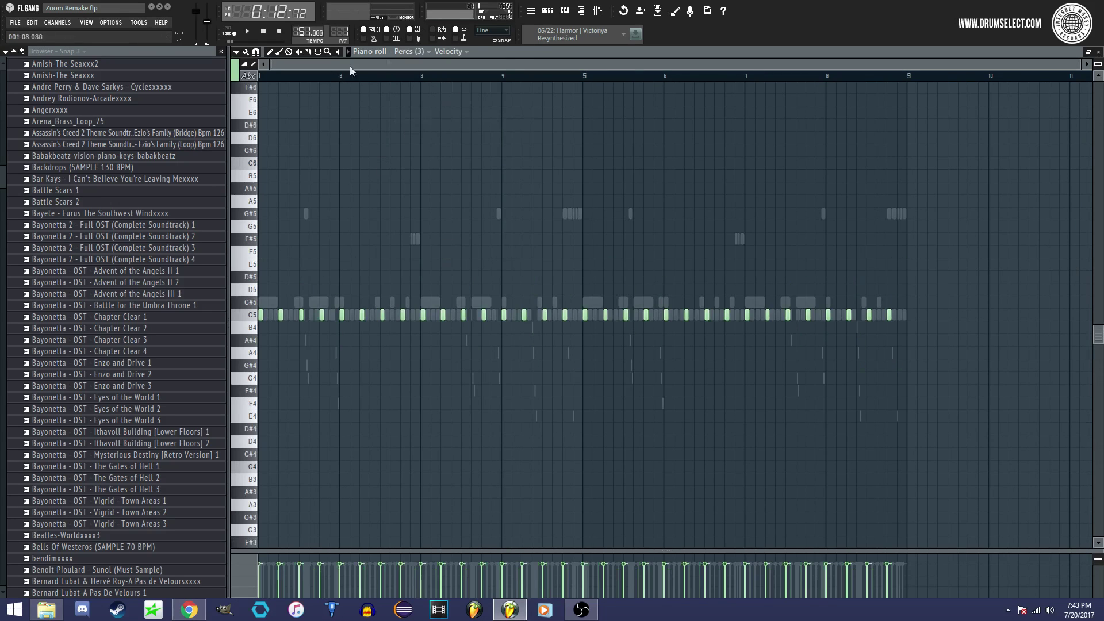
click(551, 13)
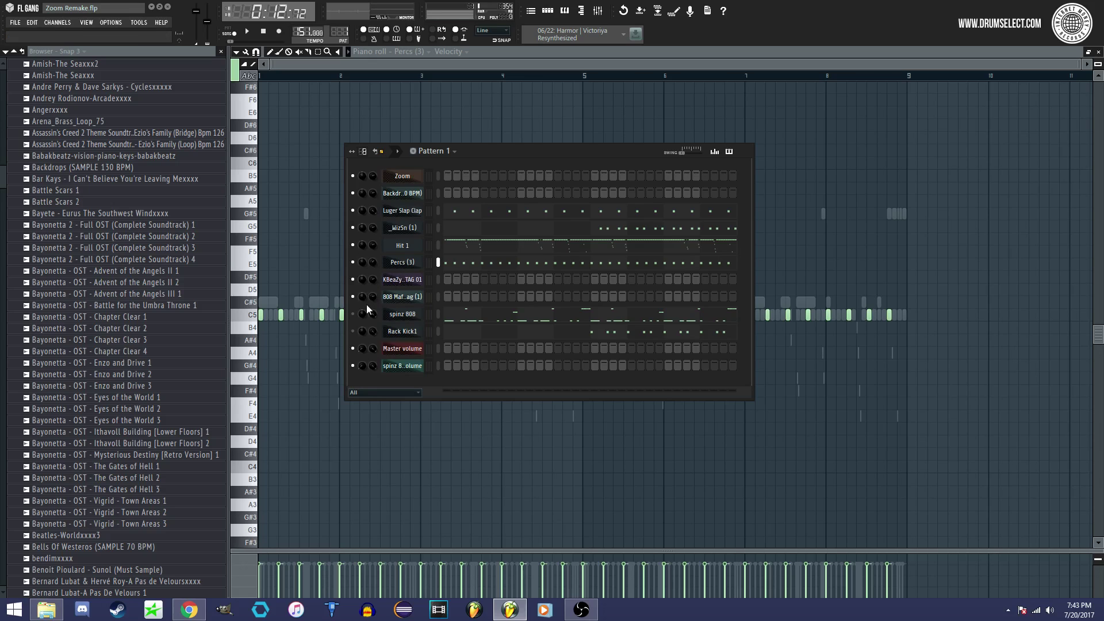
click(347, 65)
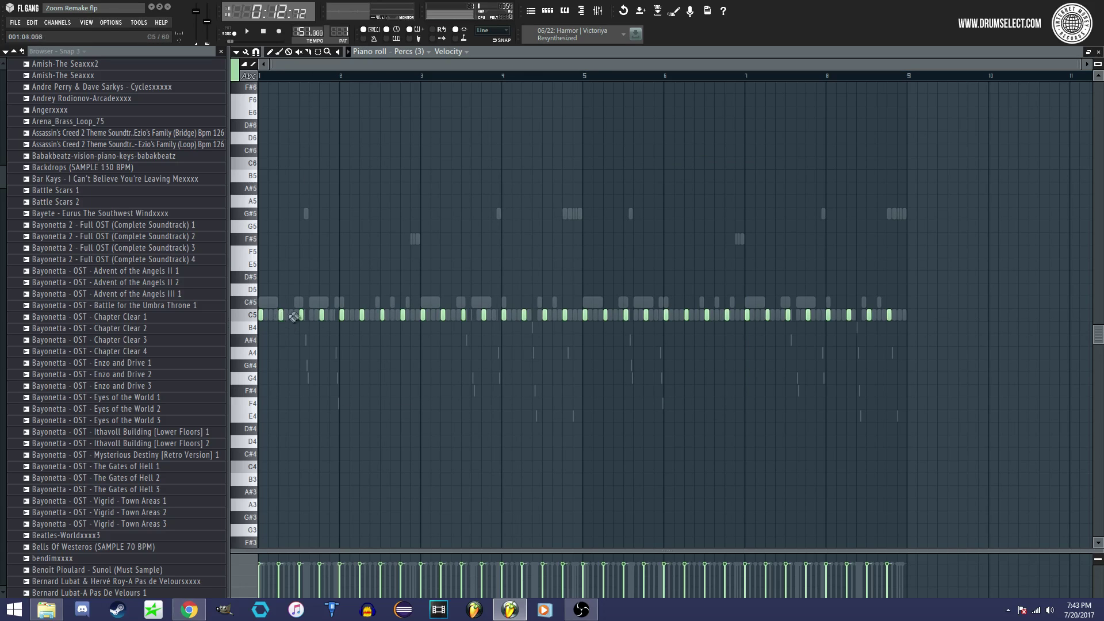
key(space)
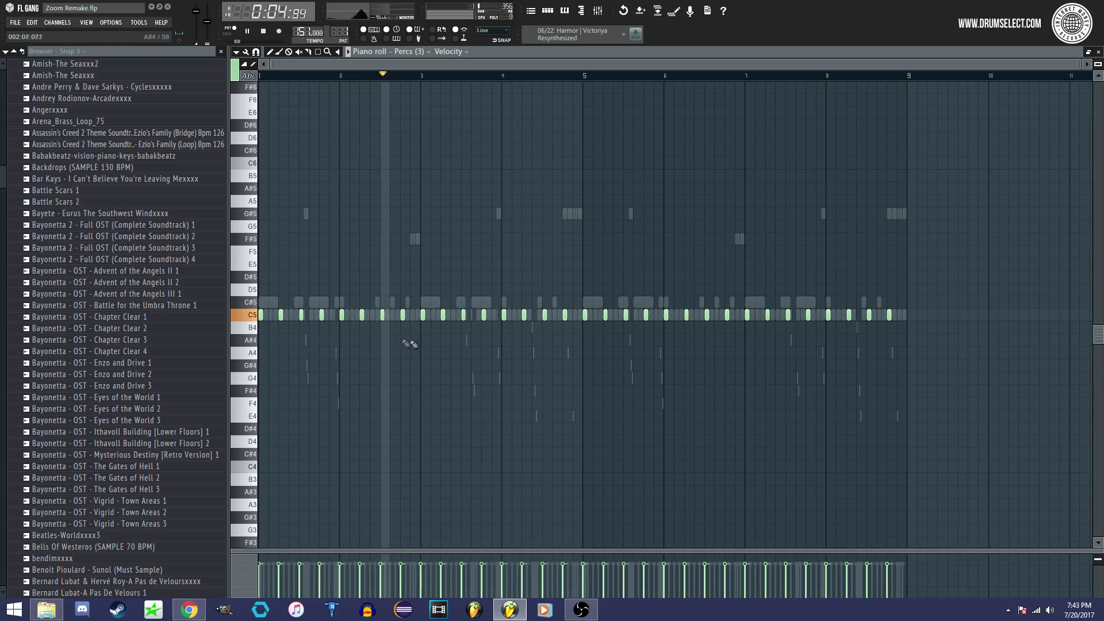
Step: Switch the piano roll to the spinz 808 channel, stop playback and show the channel rack
click(409, 51)
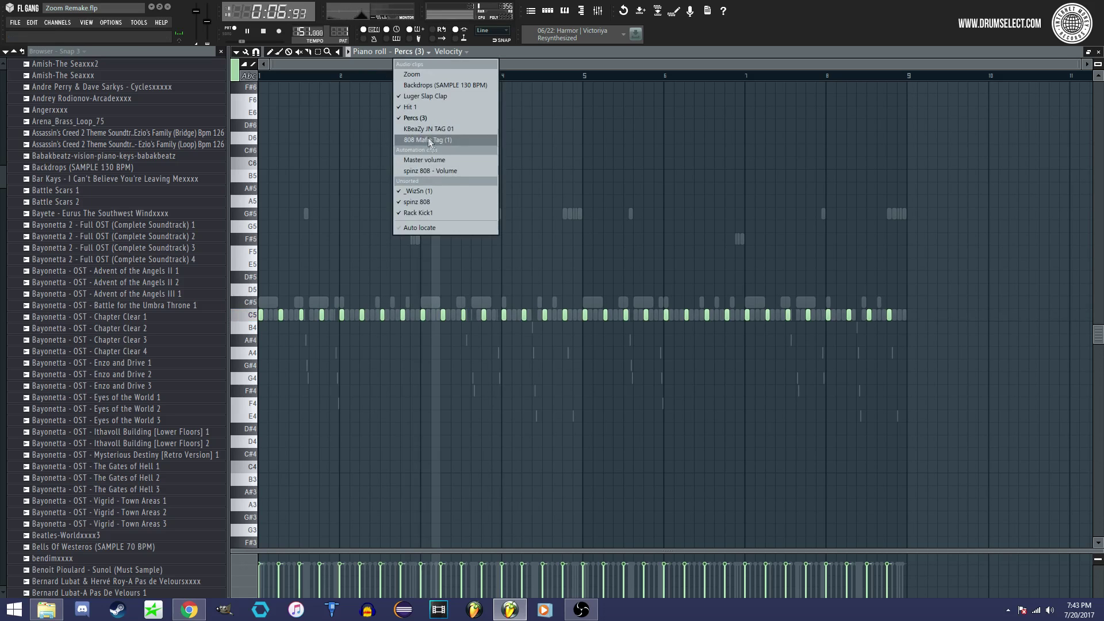
click(426, 201)
key(space)
click(547, 10)
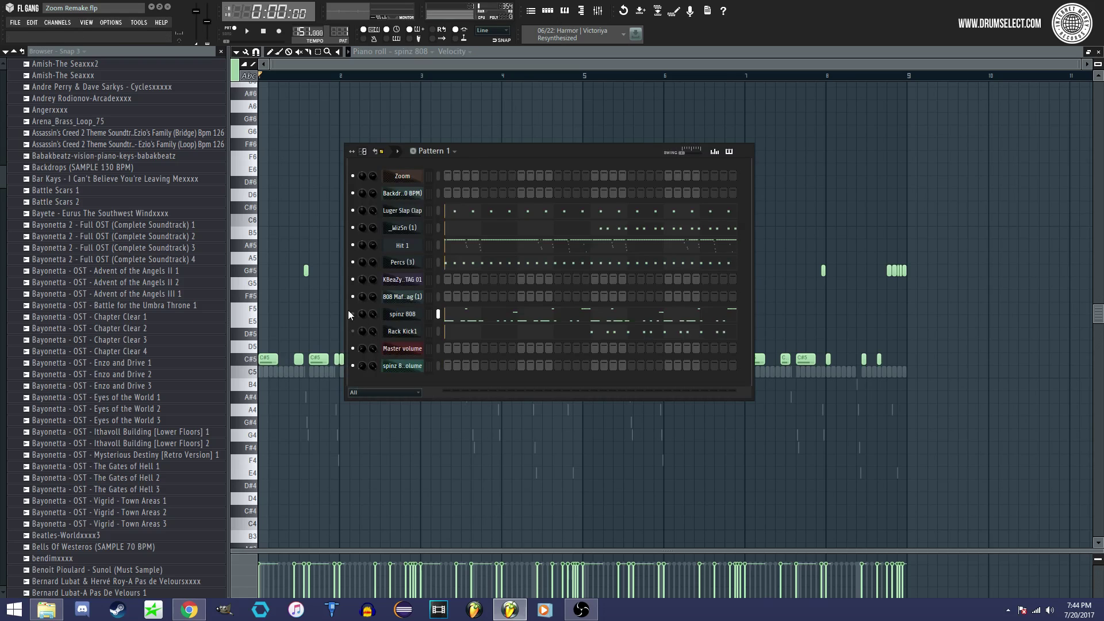
Step: Select the spinz 808 track in the mixer and open the spinz 808 channel settings
click(597, 10)
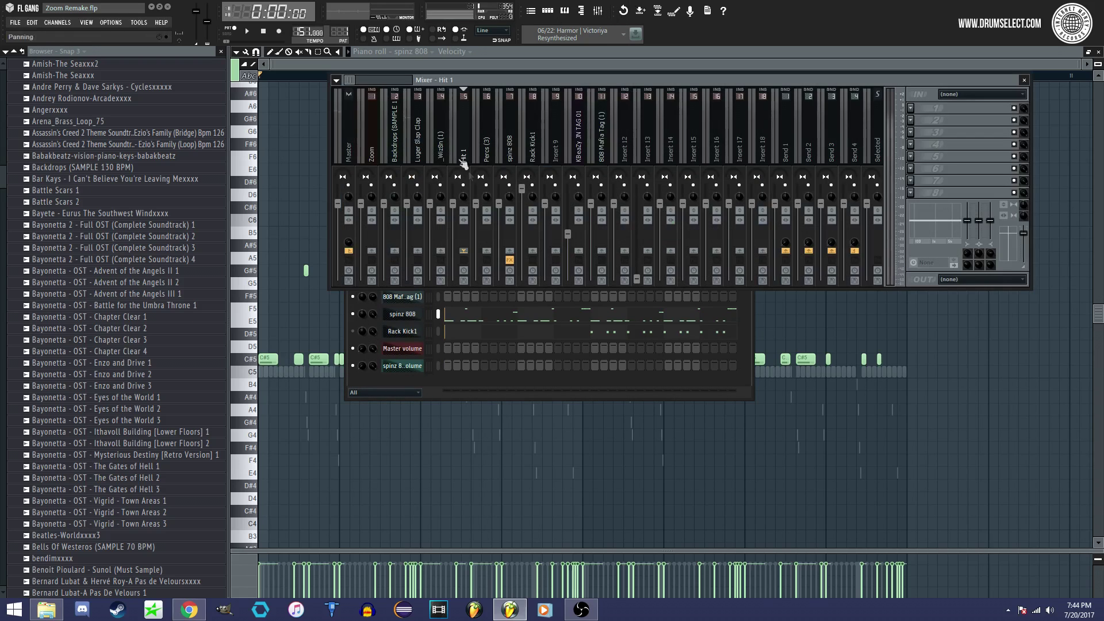
click(514, 156)
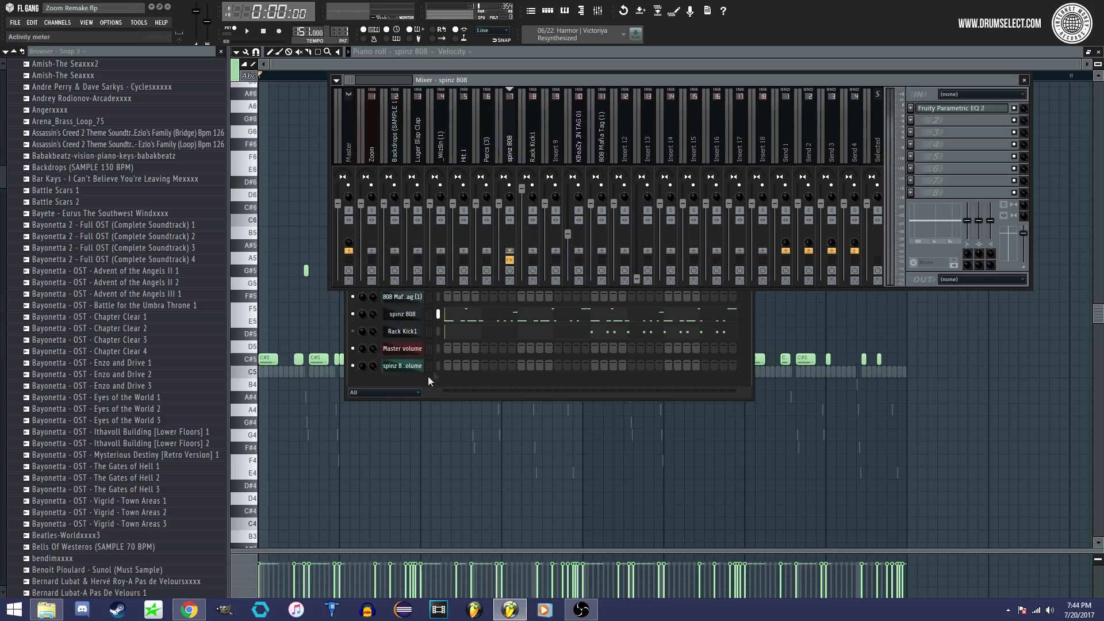
click(409, 386)
click(409, 316)
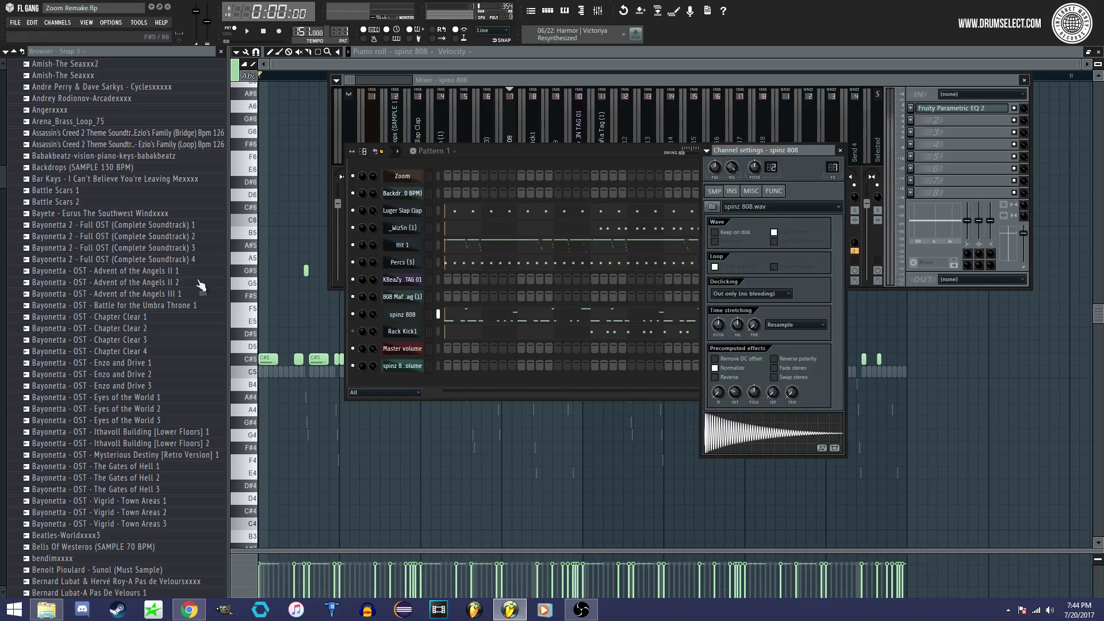
Step: Browse the sample packs to the spinz 808 sample in KBeaZy Sauced Up Vol 1 and reposition the channel settings window
click(13, 51)
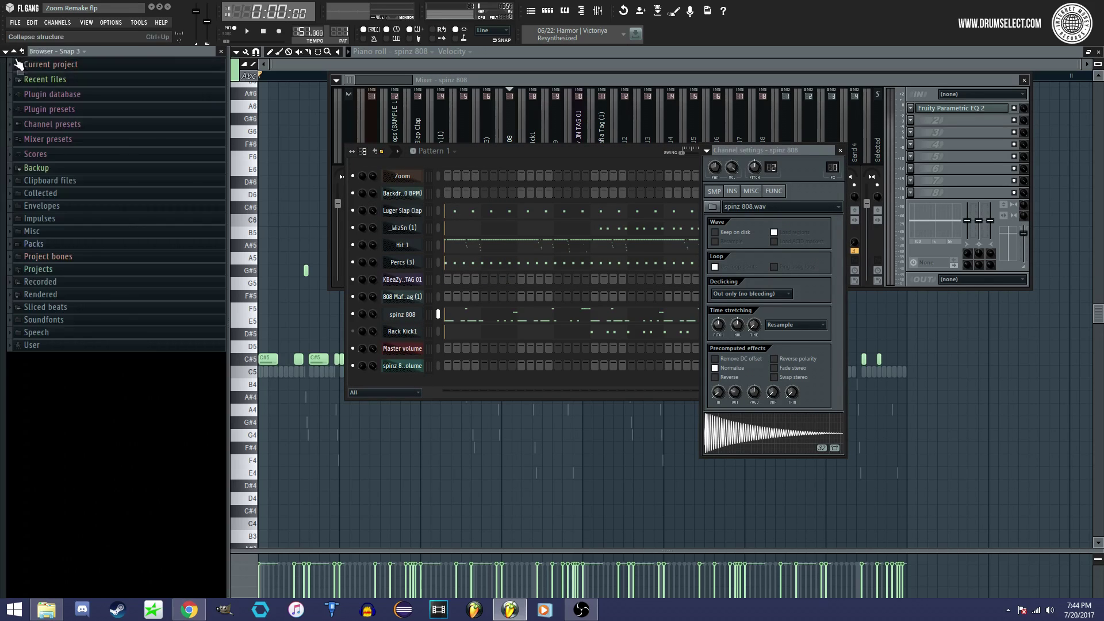
click(58, 246)
scroll(63, 248, down, 3)
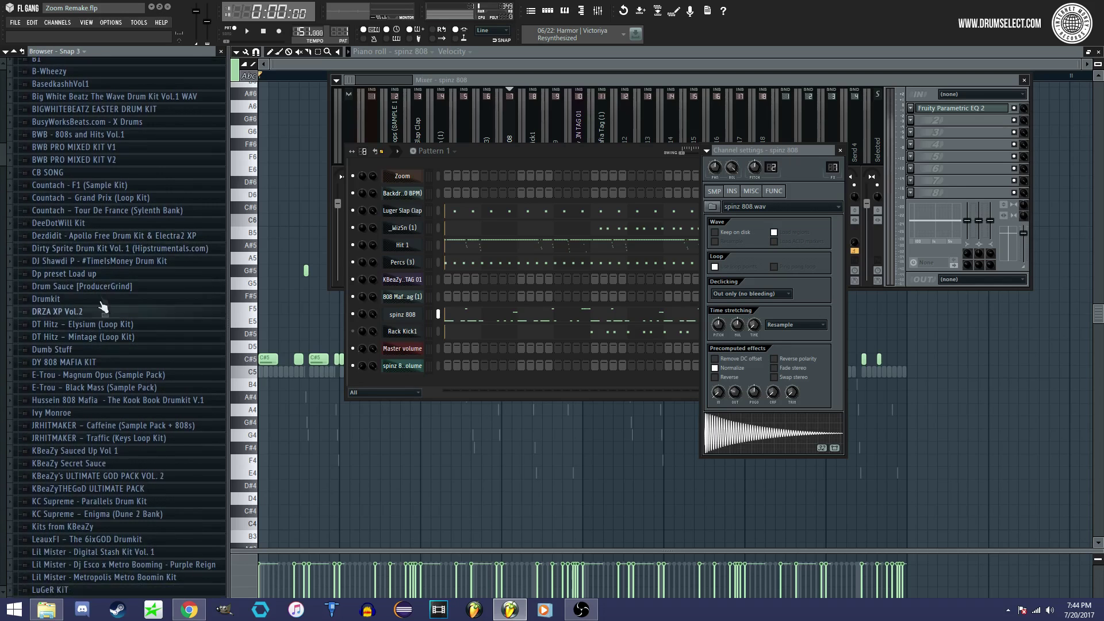
scroll(98, 298, down, 2)
scroll(99, 297, down, 2)
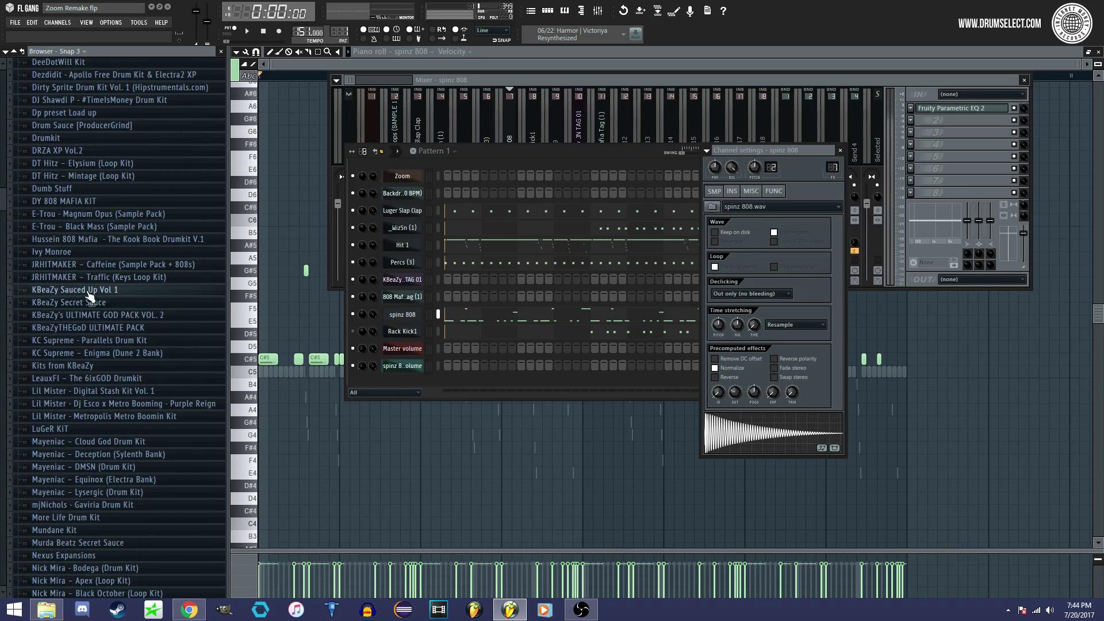
click(92, 295)
scroll(144, 310, down, 4)
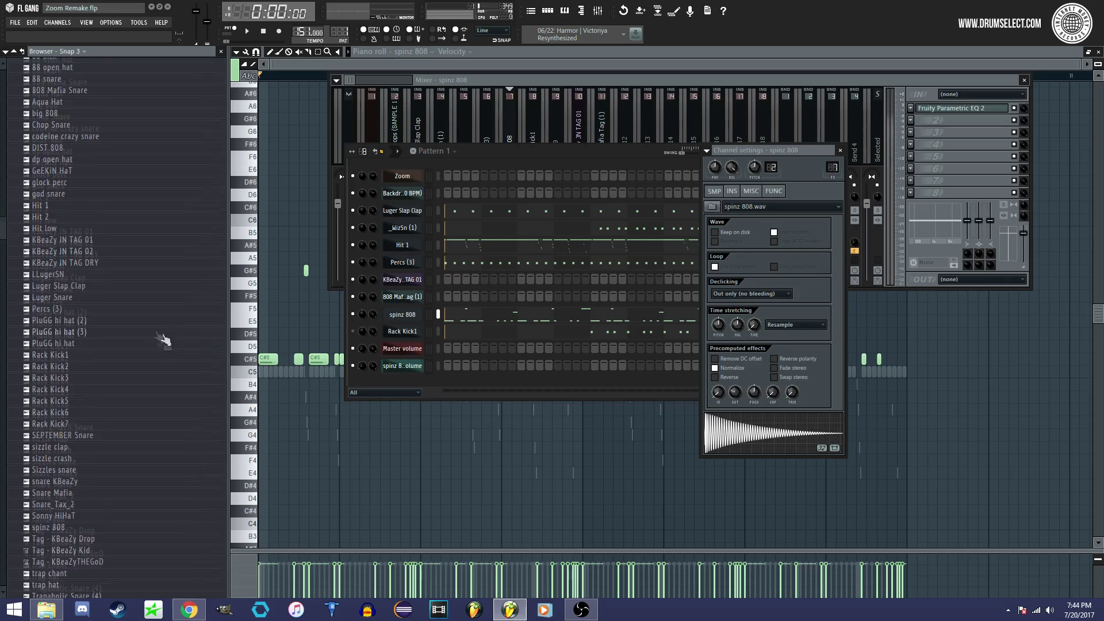
scroll(154, 332, down, 10)
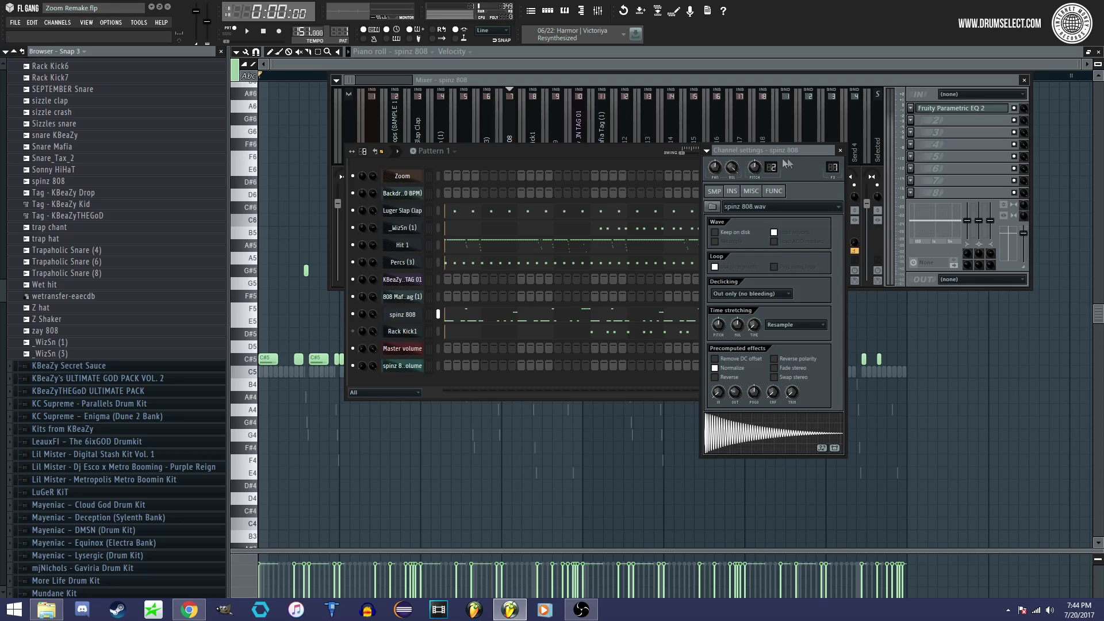
drag(778, 150, 722, 151)
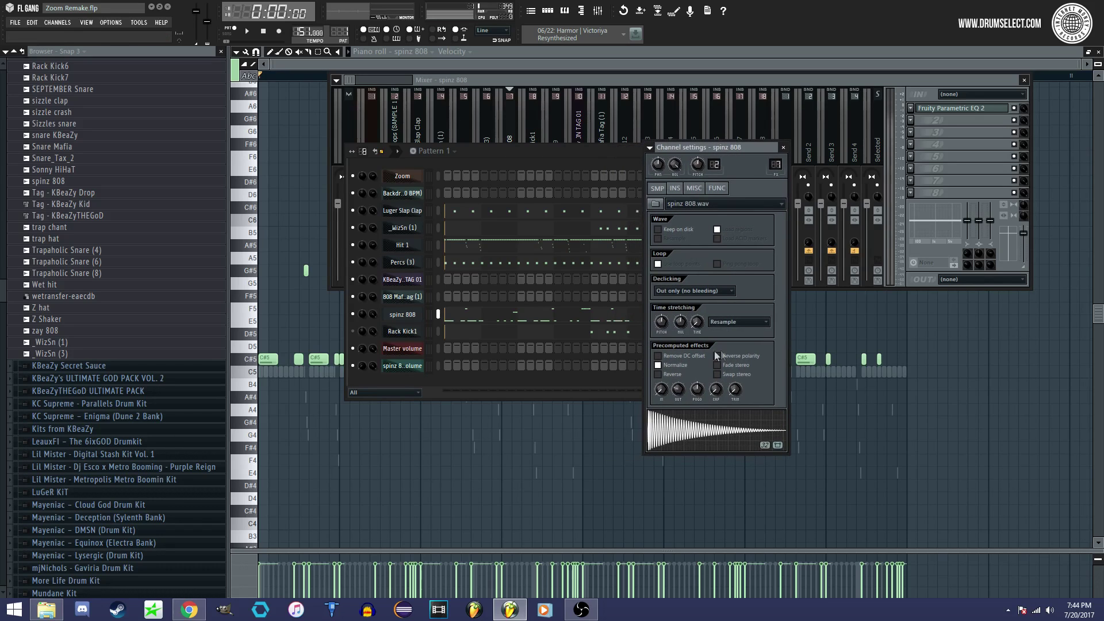
Step: Move the spinz 808 channel settings window aside and review the channel's miscellaneous and sample settings
drag(729, 151, 683, 169)
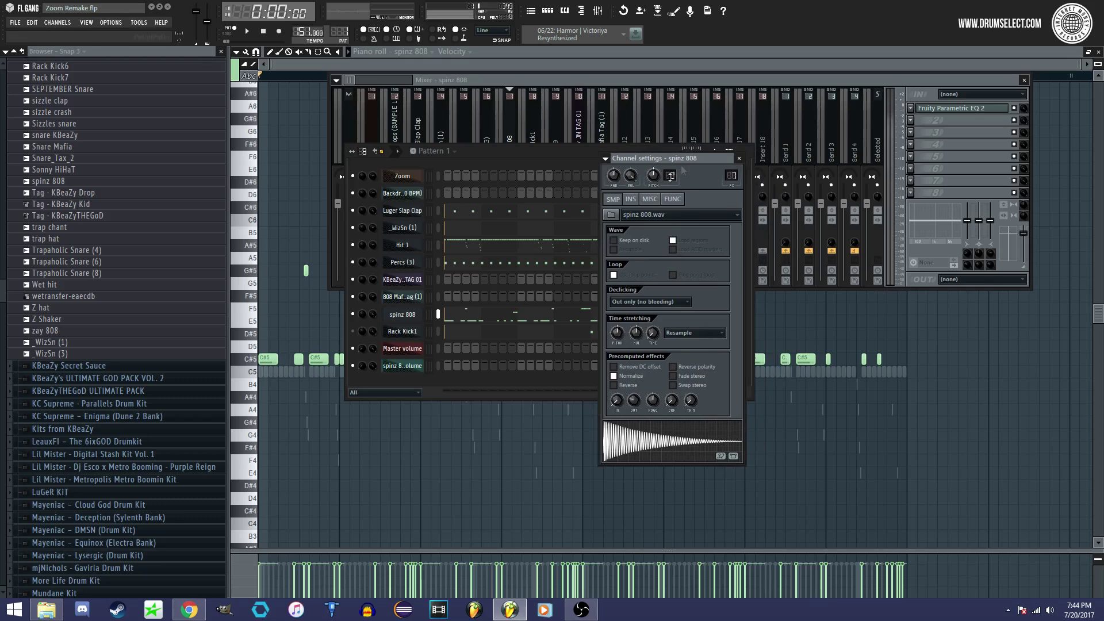
click(658, 199)
click(613, 198)
drag(632, 406, 647, 446)
Step: Select the spinz 808 mixer track, view the band settings of its Fruity Parametric EQ 2, and return to the piano roll
click(513, 117)
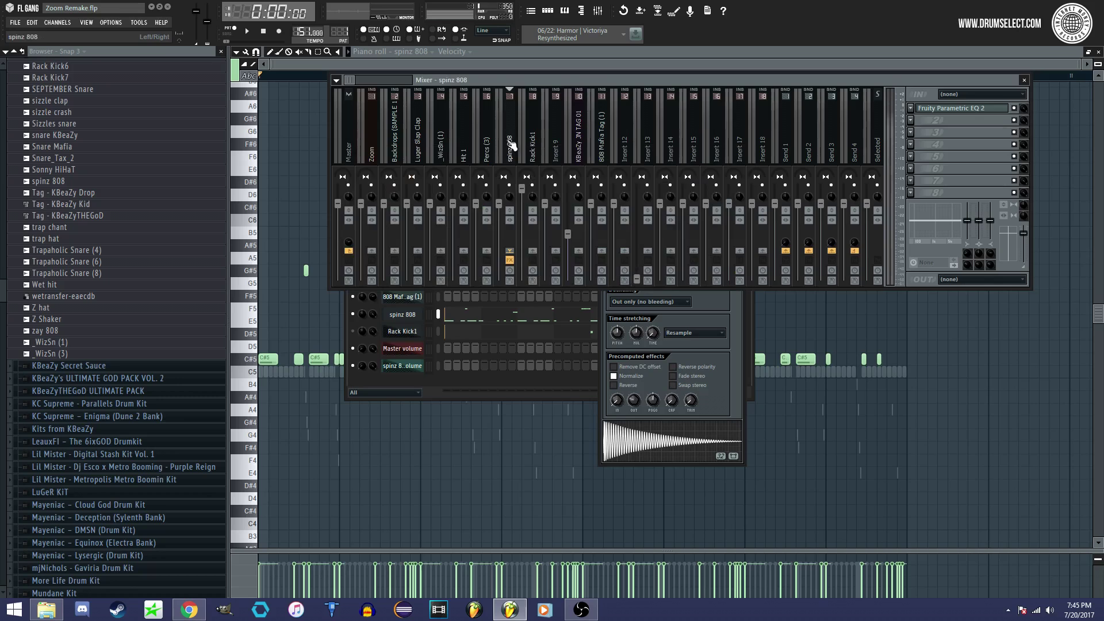
click(957, 109)
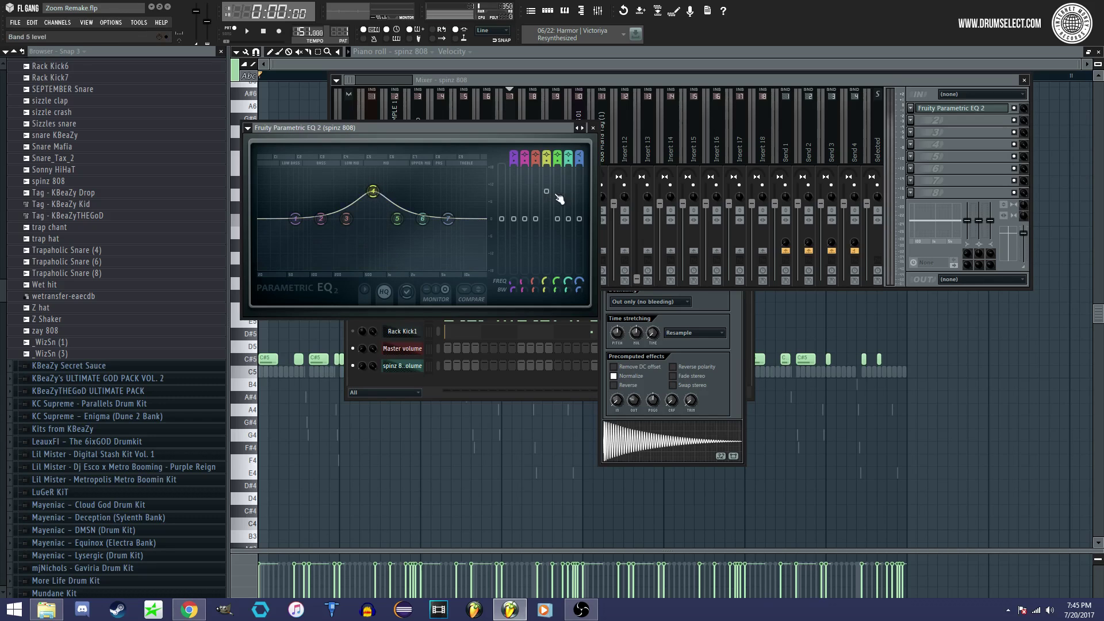
click(486, 58)
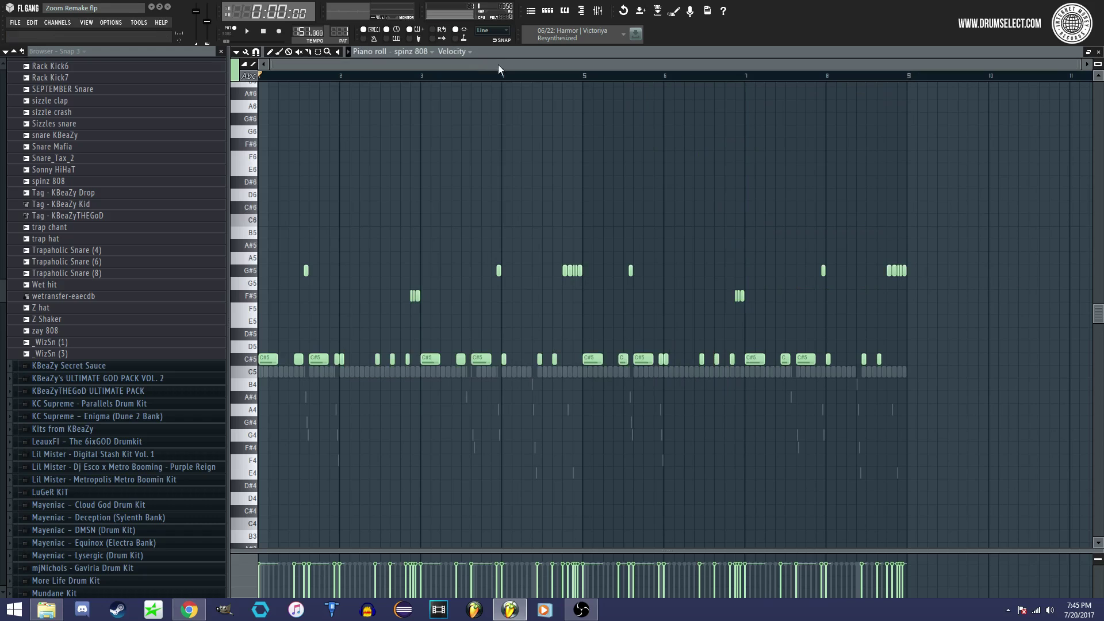
Step: Check Pattern 1's channel rack and play the spinz 808 part in the piano roll from the start
click(548, 15)
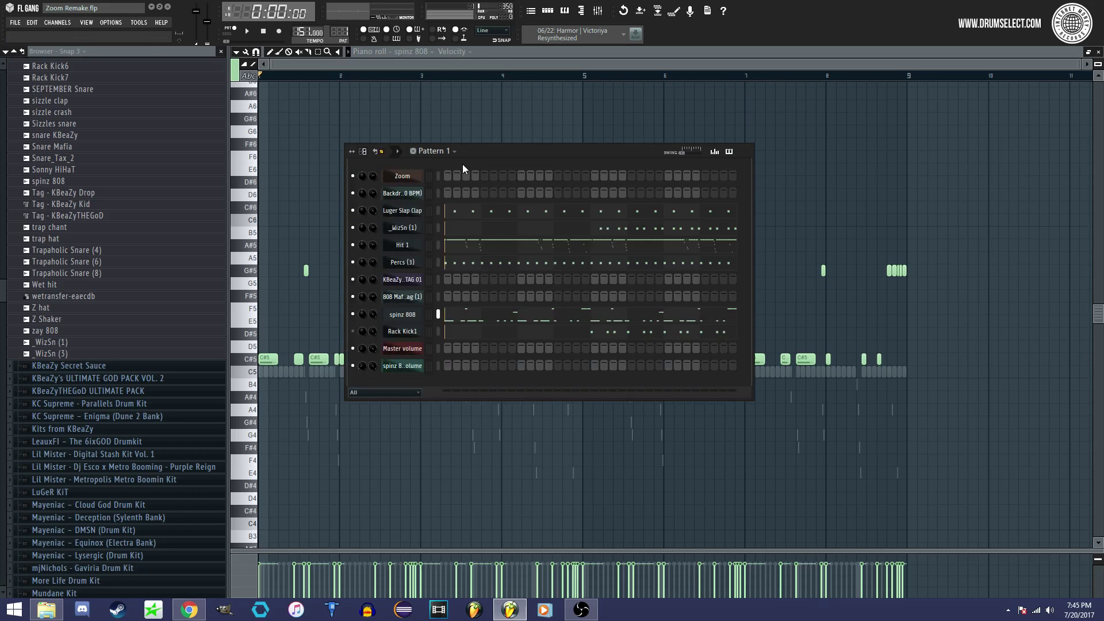
click(418, 64)
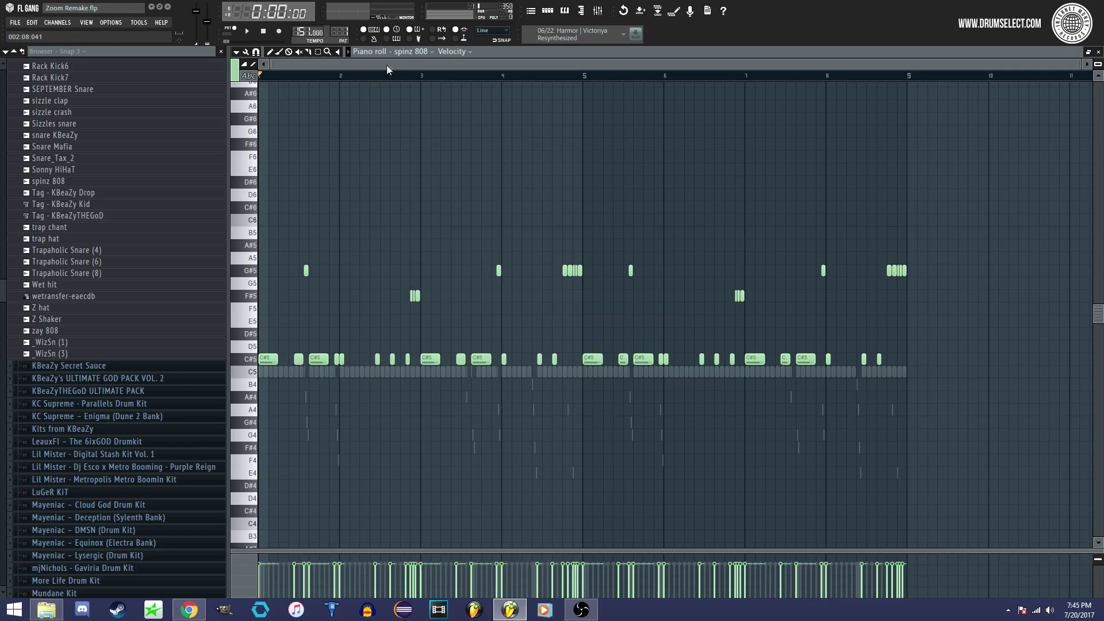
key(space)
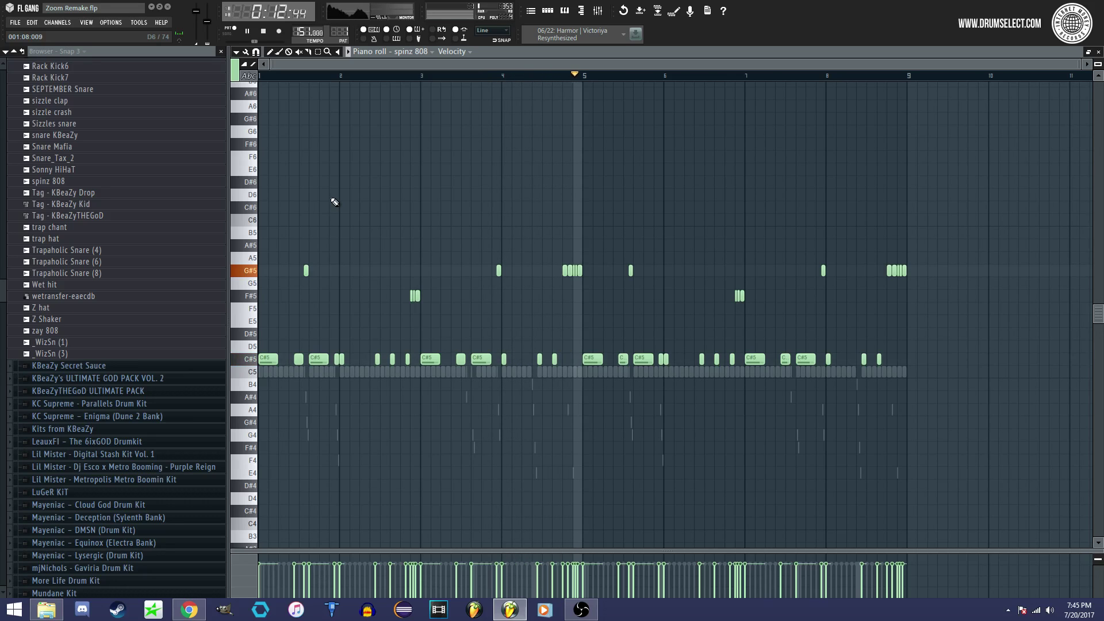
key(space)
Step: Switch the piano roll to the Rack Kick1 channel and play its kick part from bar 5
click(410, 51)
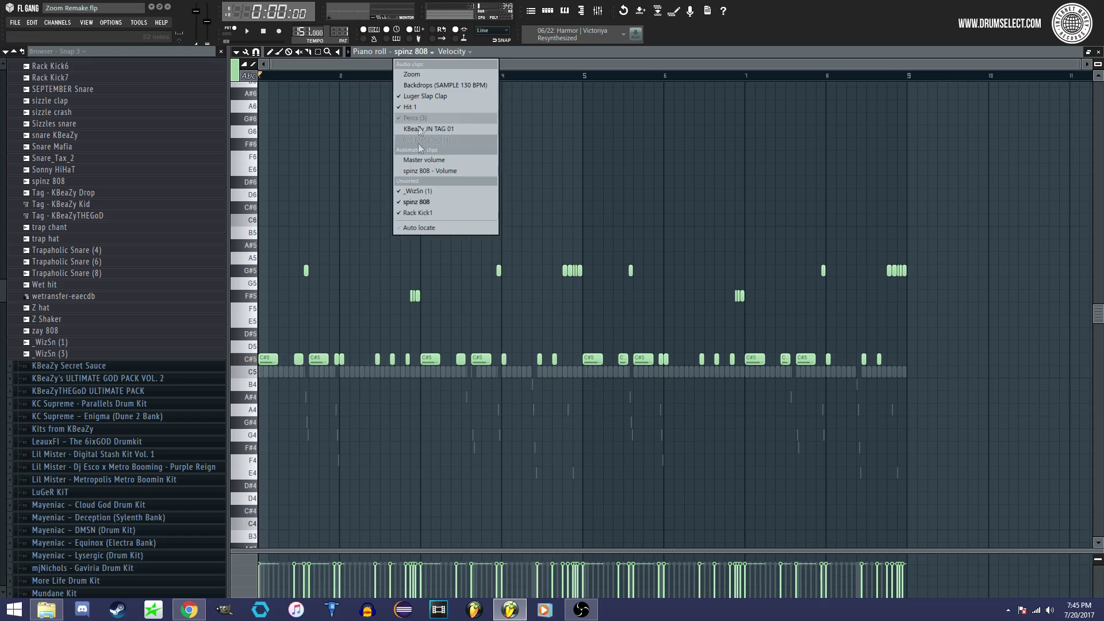
click(420, 213)
key(F6)
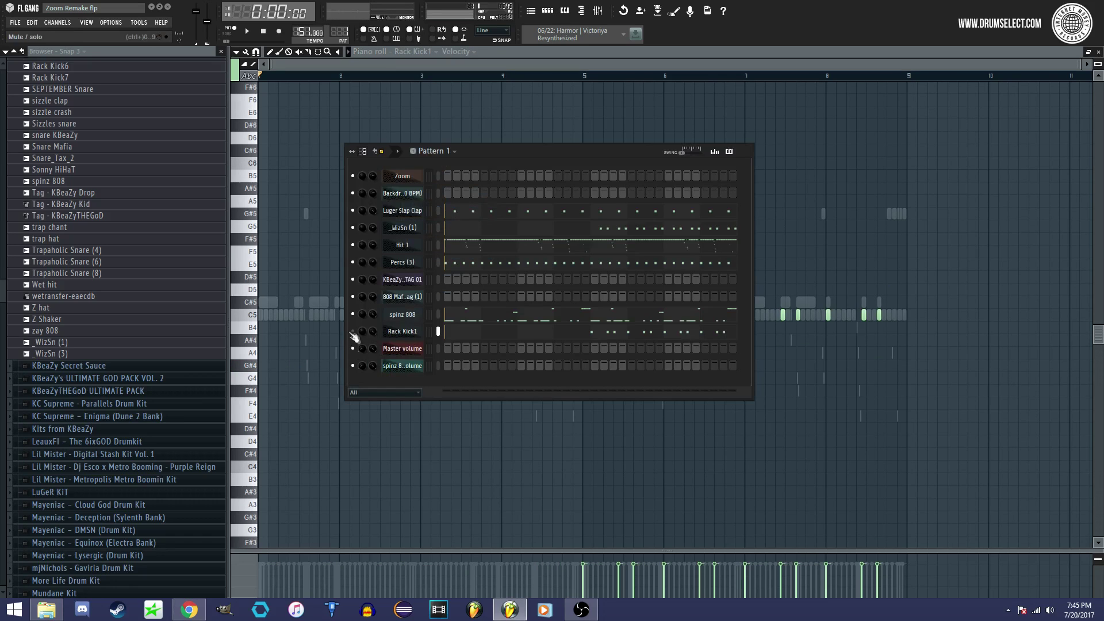
click(583, 76)
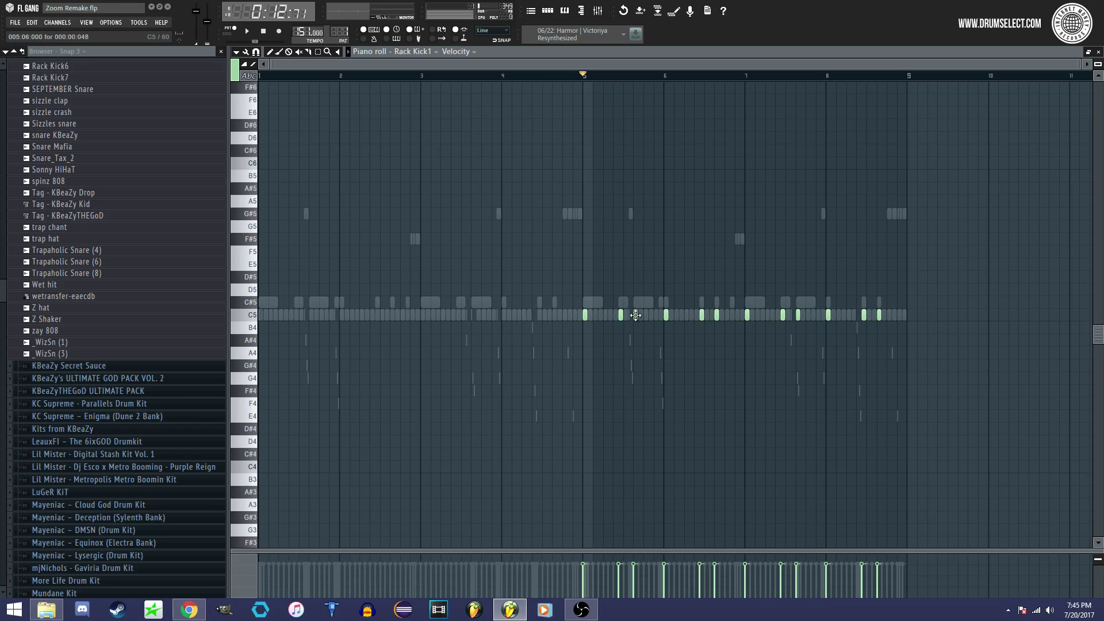
key(space)
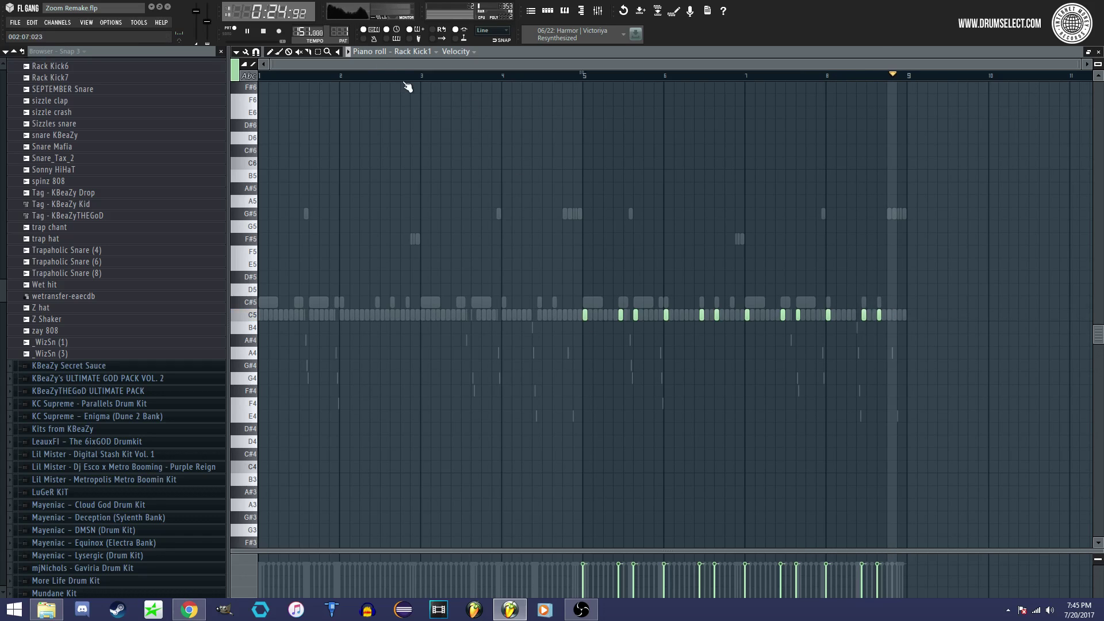
key(space)
Step: Show the playlist and play the arrangement from bar 9 through the first Pattern 1 clip
click(532, 11)
click(464, 75)
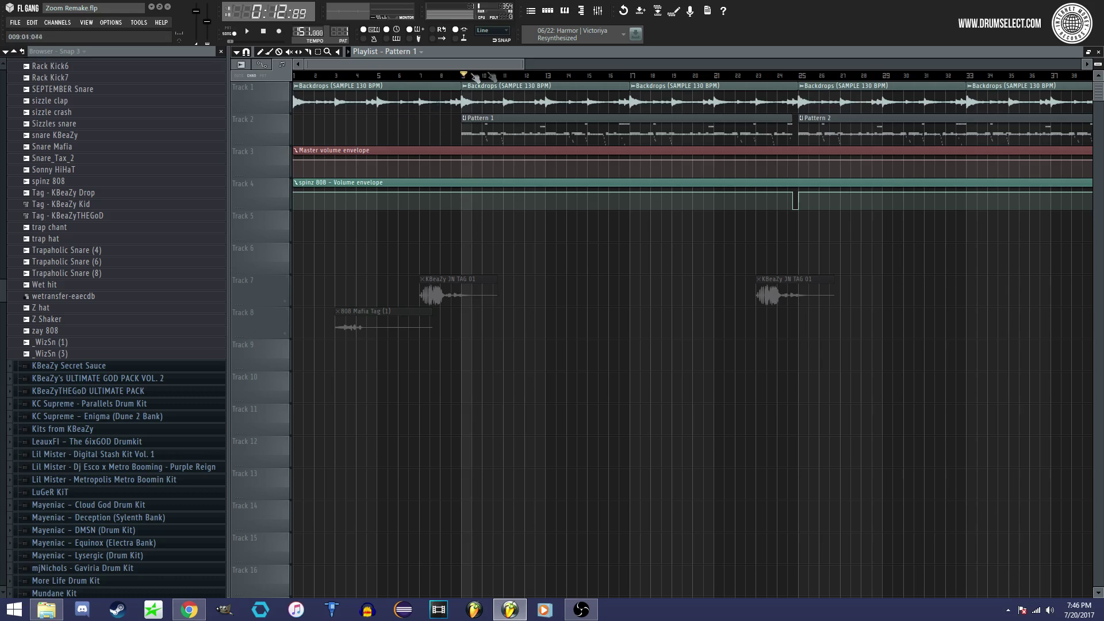
drag(523, 63, 612, 63)
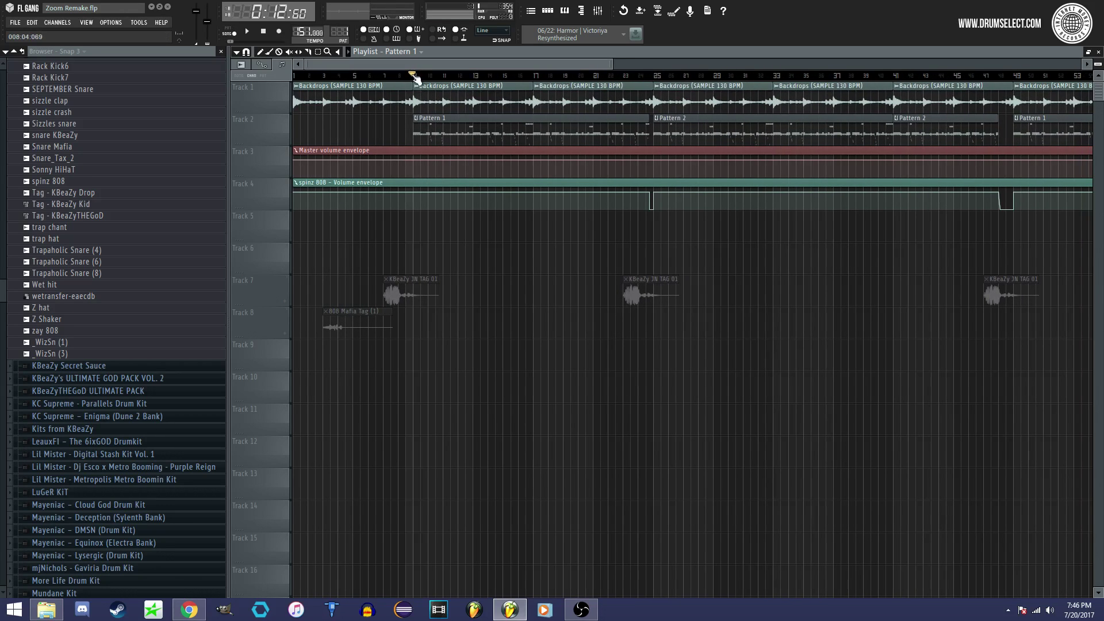
key(space)
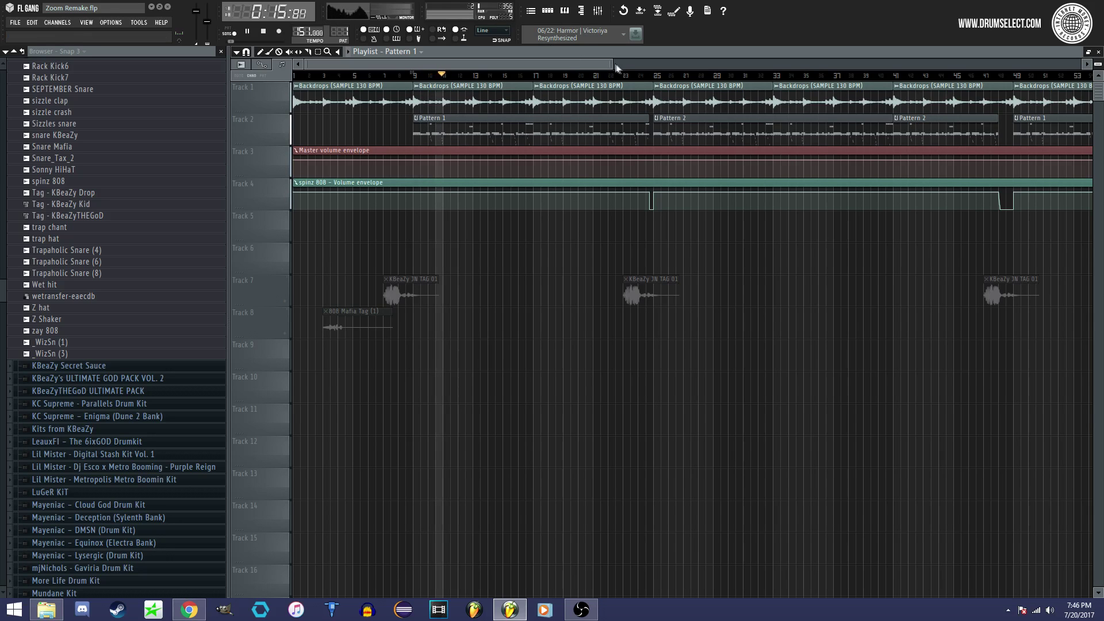
drag(612, 64, 928, 113)
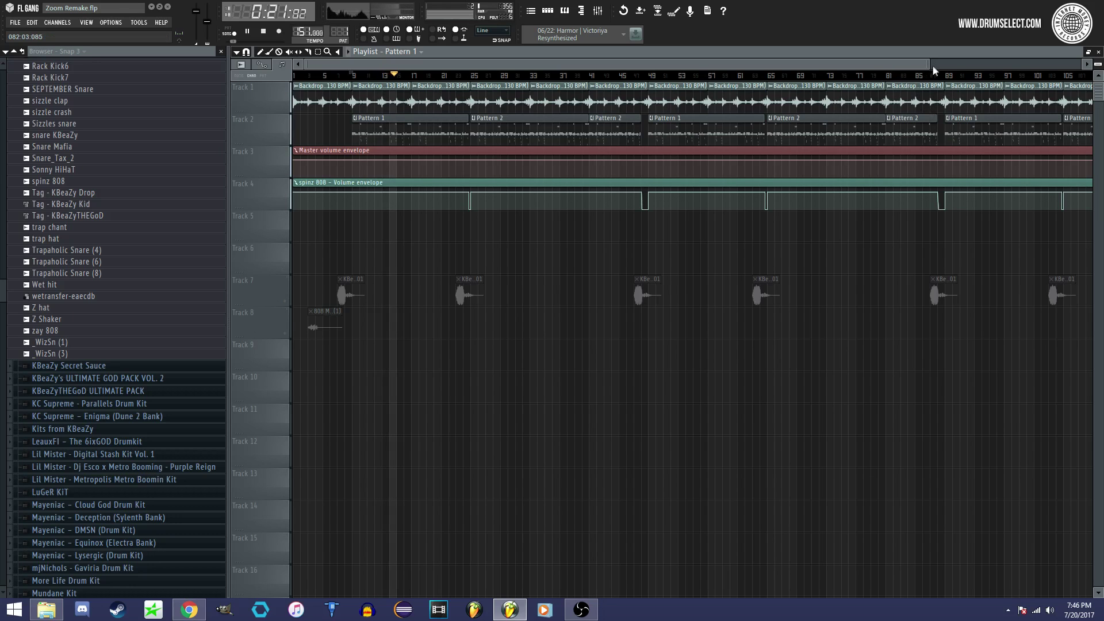
drag(928, 61, 647, 62)
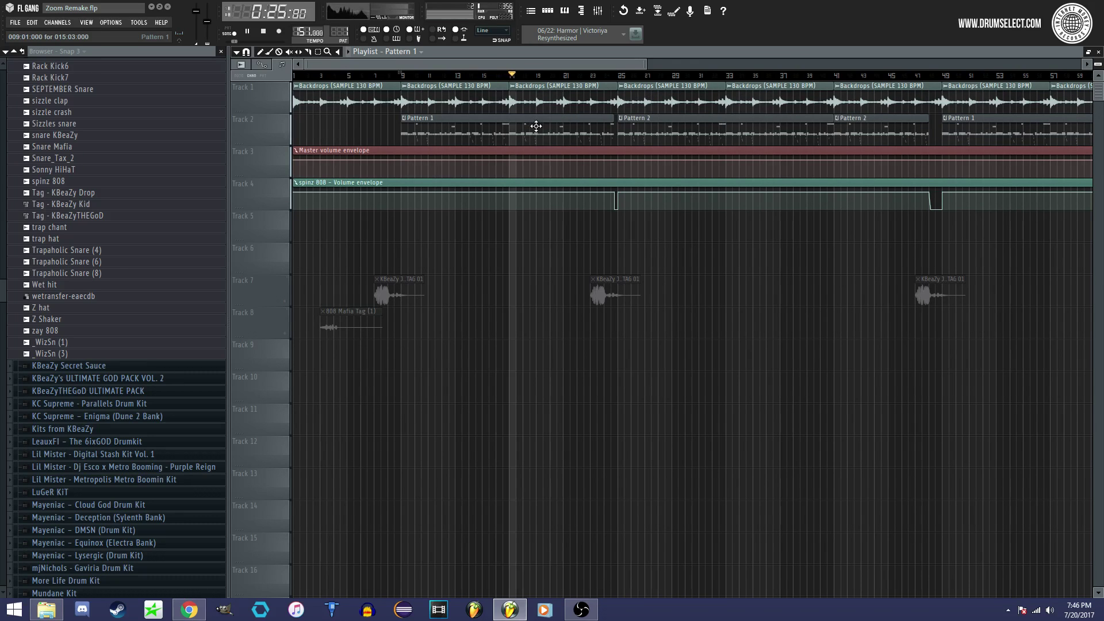
drag(646, 62, 492, 76)
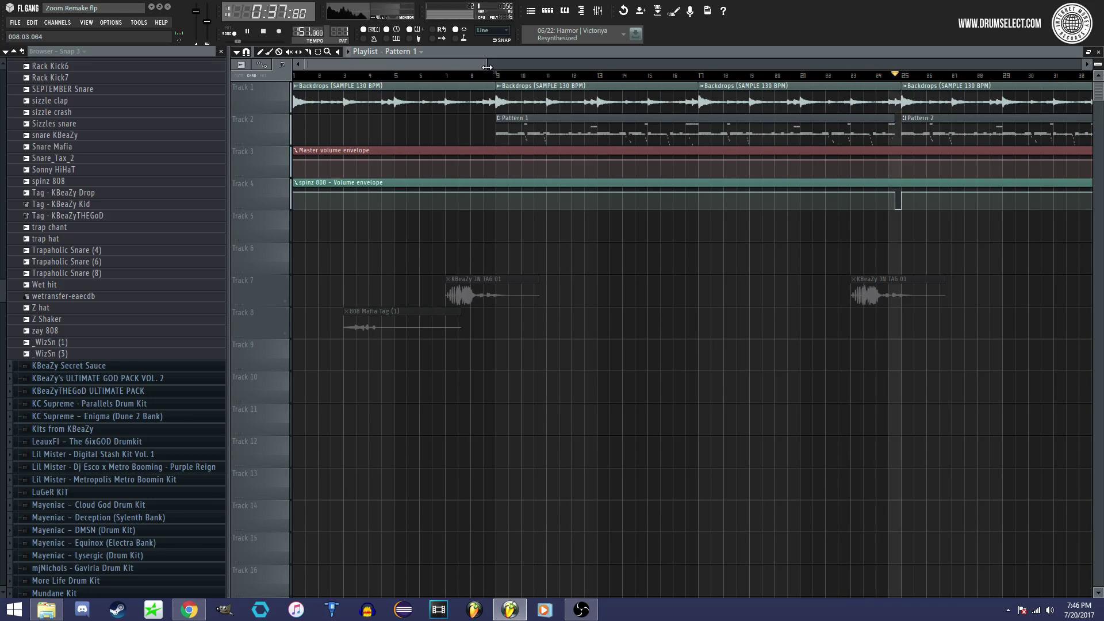
key(space)
Step: Open the first Pattern 2 clip from the playlist, view its Hit 1 notes in the piano roll, and return to the playlist
mouse_move(487, 67)
mouse_down()
mouse_move(597, 66)
mouse_move(711, 92)
mouse_move(943, 92)
mouse_move(1041, 63)
mouse_up()
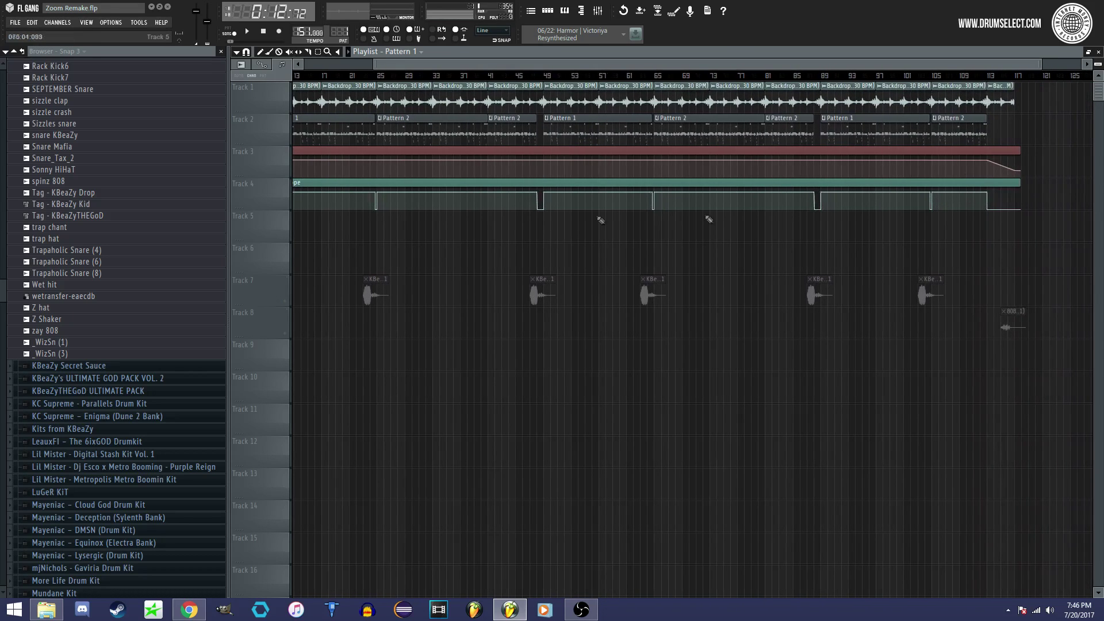
double_click(396, 134)
drag(415, 65, 813, 136)
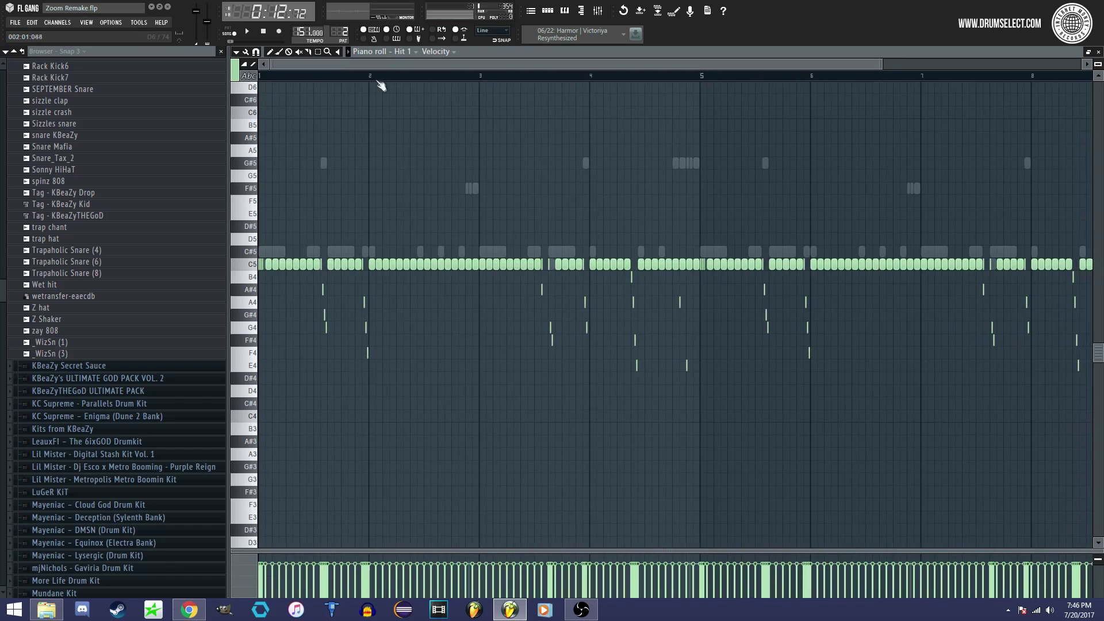
click(404, 55)
click(419, 109)
click(343, 35)
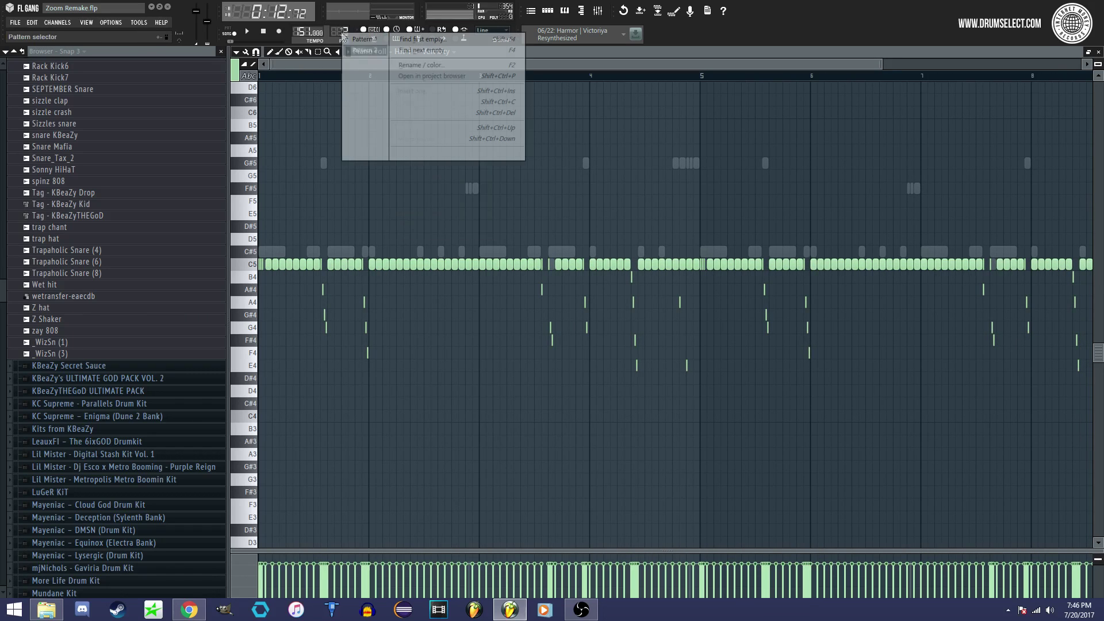
click(608, 50)
click(546, 11)
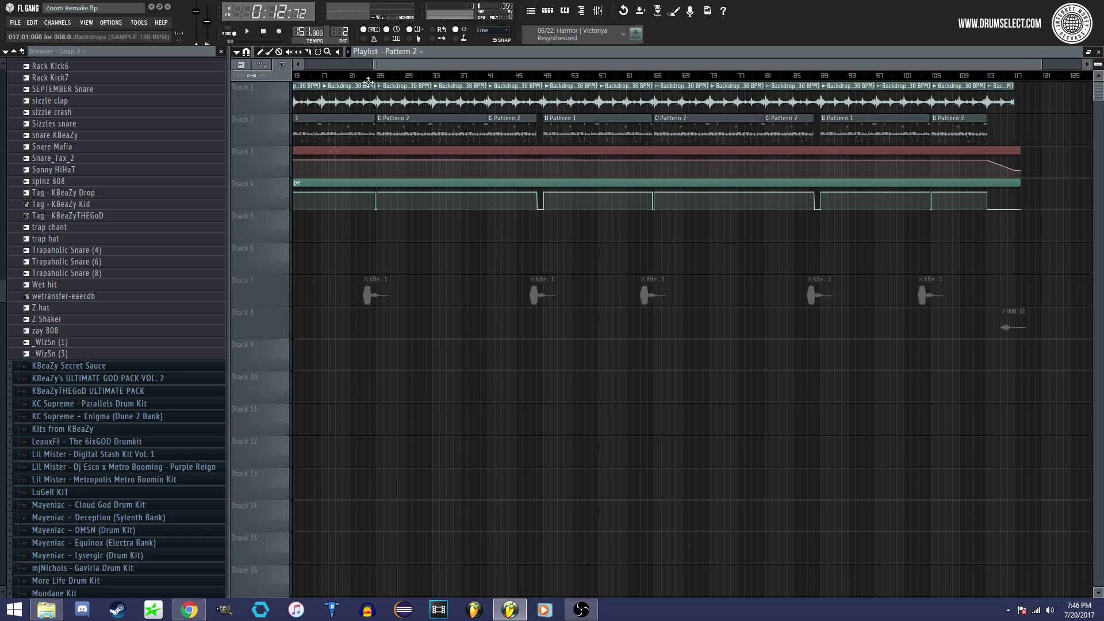
Step: Set the playlist's playback position to bar 25, where the first Pattern 2 clip begins
scroll(475, 79, left, 3)
click(457, 78)
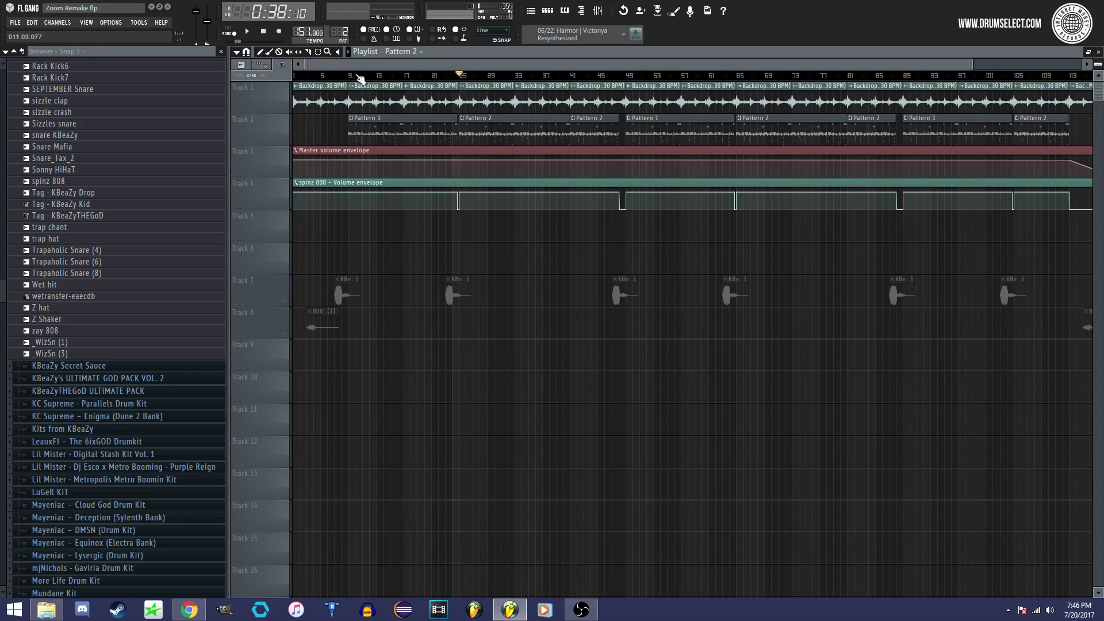
click(246, 52)
click(263, 79)
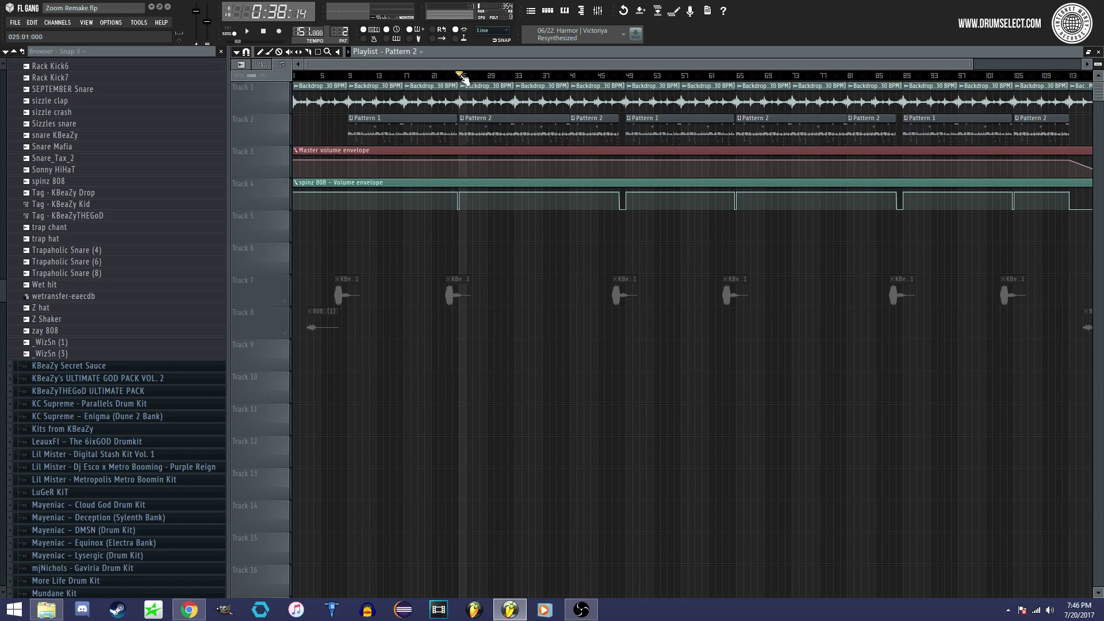
Step: Reopen the first Pattern 2 clip in the piano roll and show its full run of Hit 1 notes
double_click(472, 124)
click(401, 51)
click(548, 10)
click(531, 60)
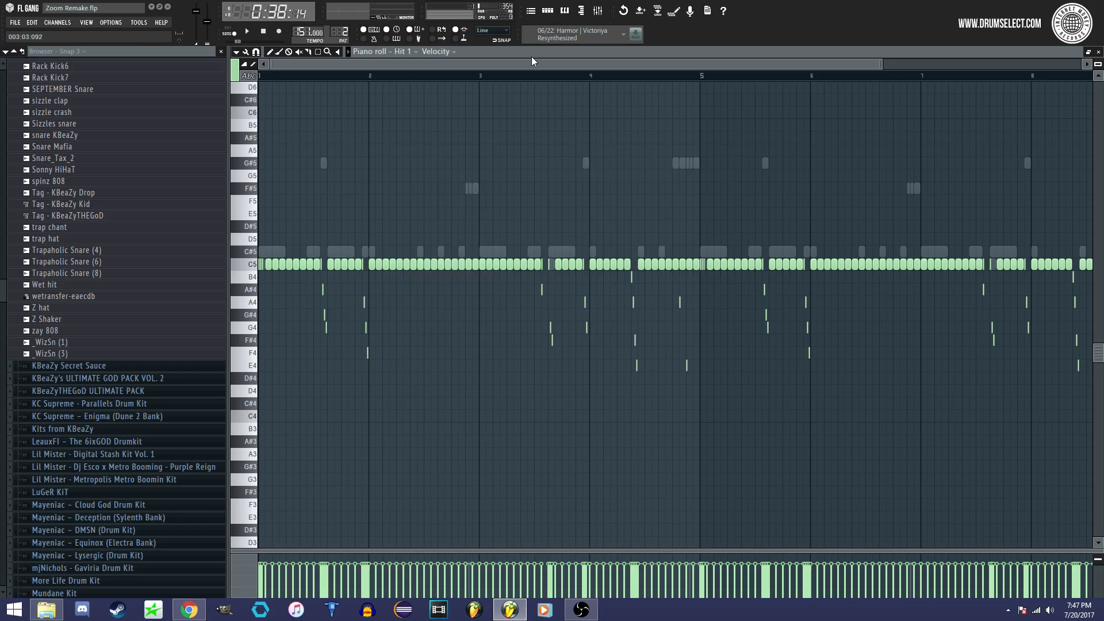
click(549, 11)
click(487, 62)
drag(882, 63, 1056, 64)
Step: Examine Pattern 2's spinz 808 and Rack Kick1 notes in the piano roll, checking the kick against the channel rack
click(391, 51)
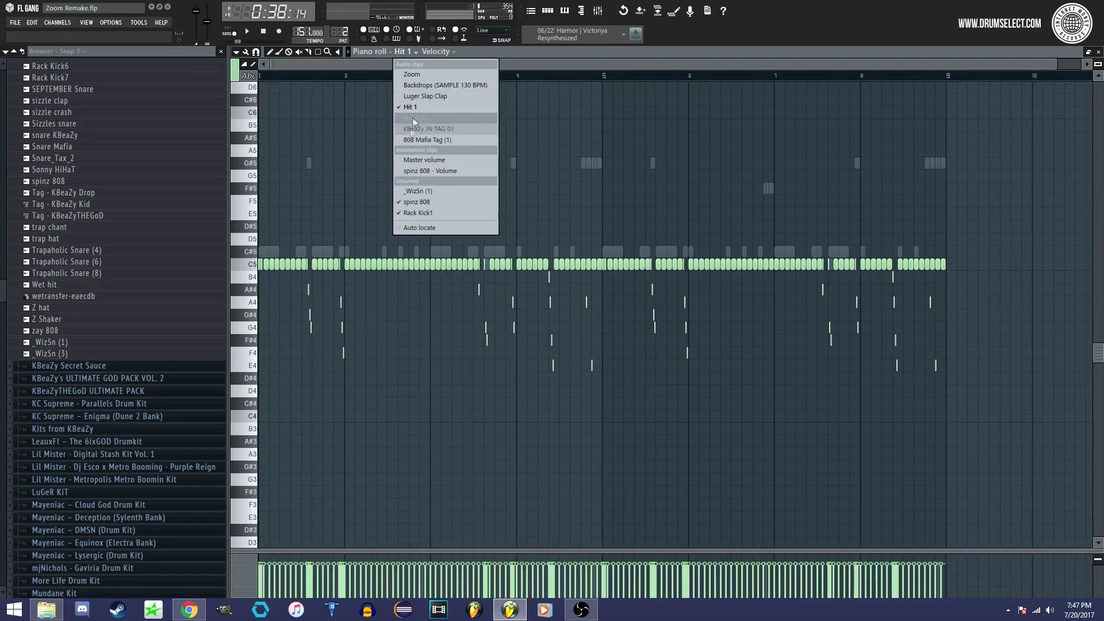
click(454, 198)
click(409, 51)
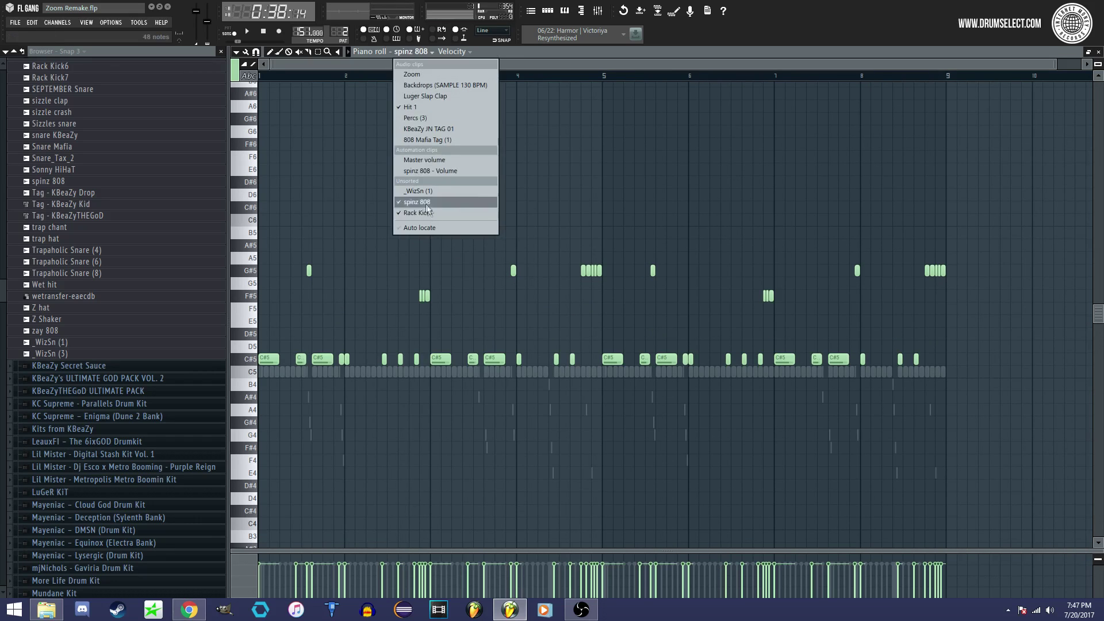
click(446, 210)
click(548, 10)
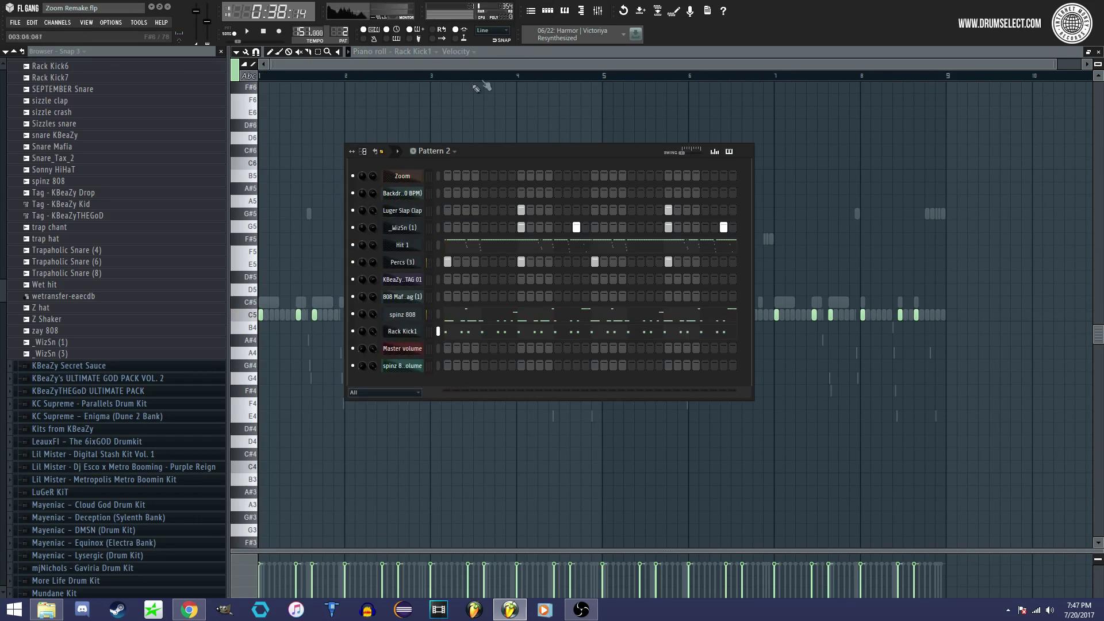
click(496, 57)
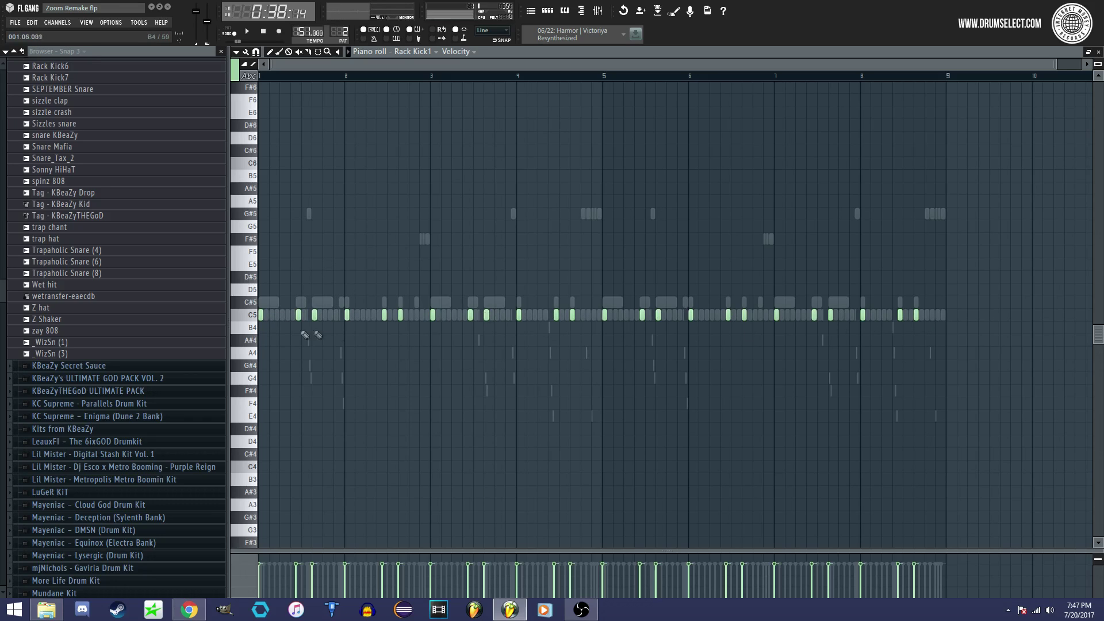
Step: Switch the piano roll back to Hit 1 and inspect Pattern 2's Luger Slap Clap and _WizSn (1) steps in the channel rack
click(416, 53)
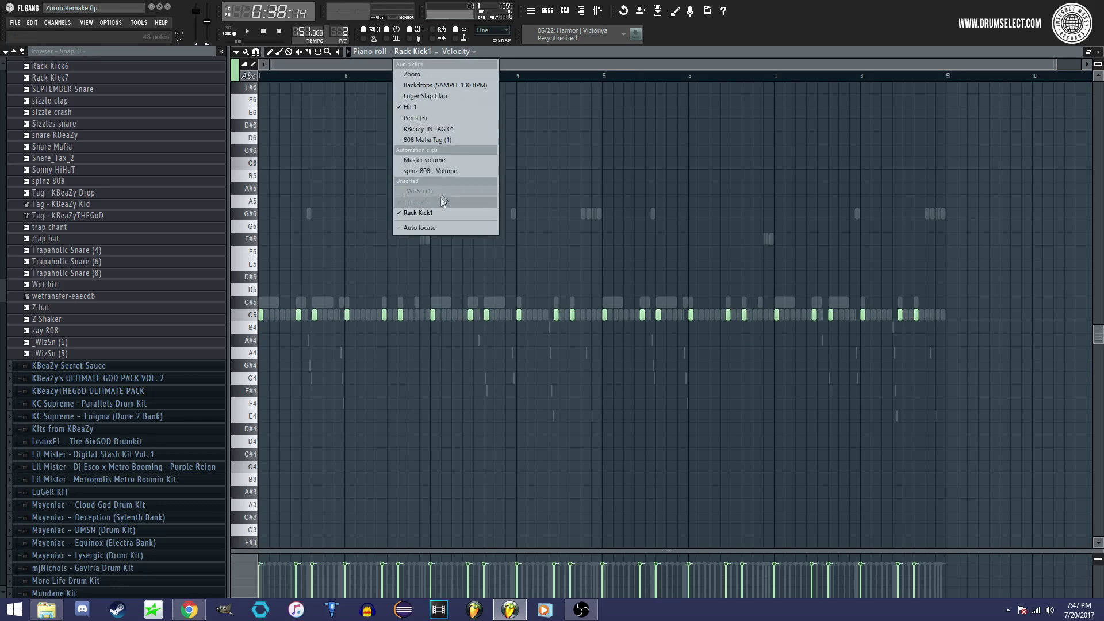
click(420, 108)
click(563, 11)
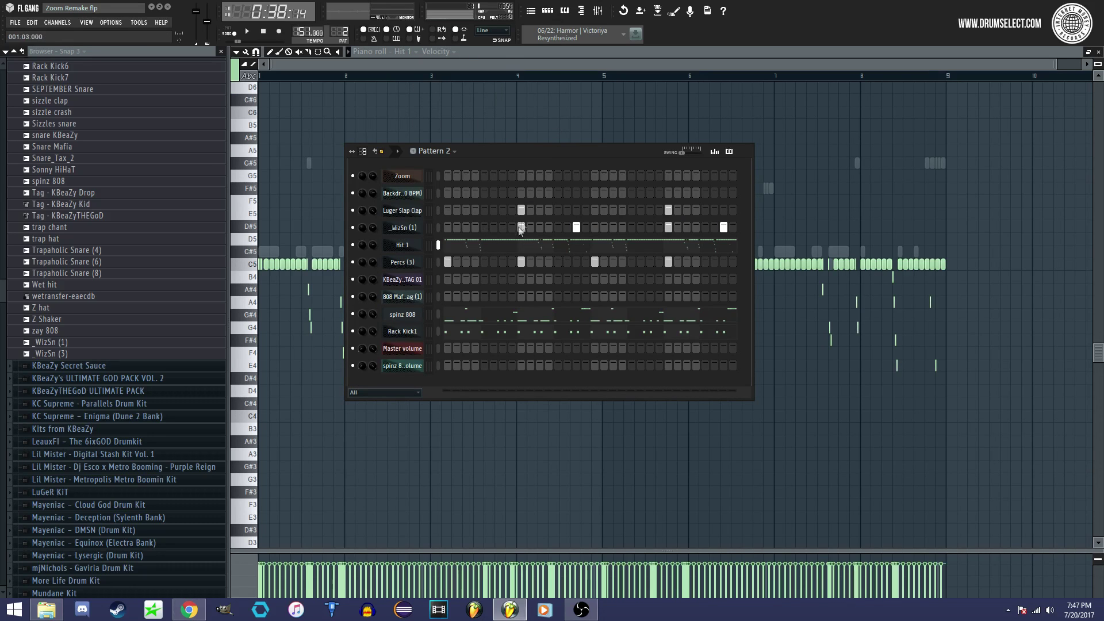
right_click(407, 210)
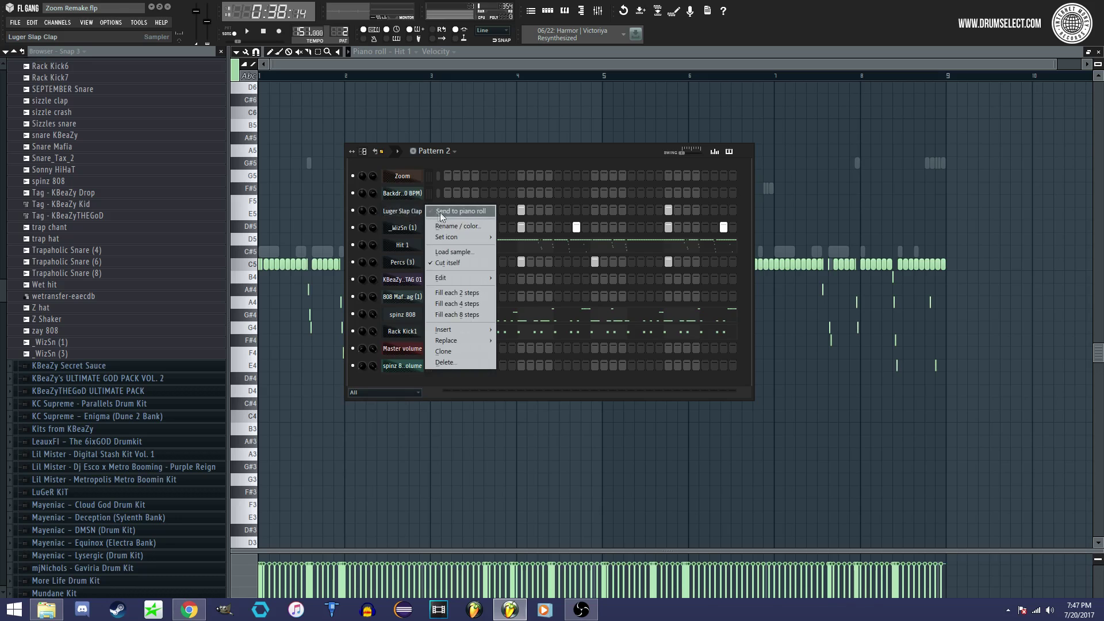
click(542, 65)
key(F6)
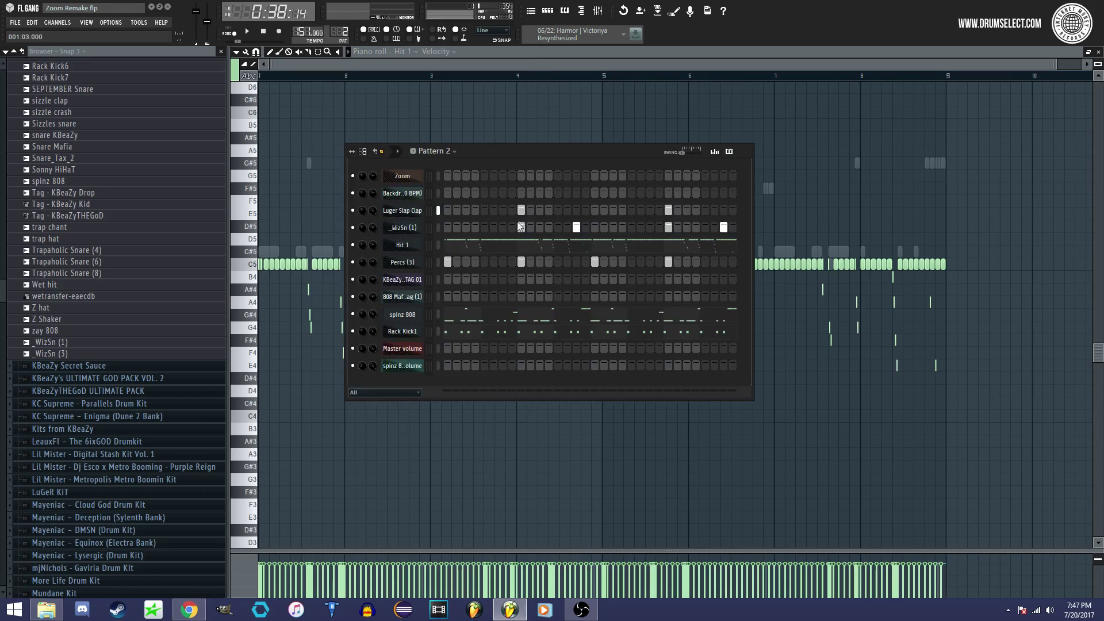
Step: Play Pattern 2 with the channel rack in view, stop playback, and return to the playlist
key(space)
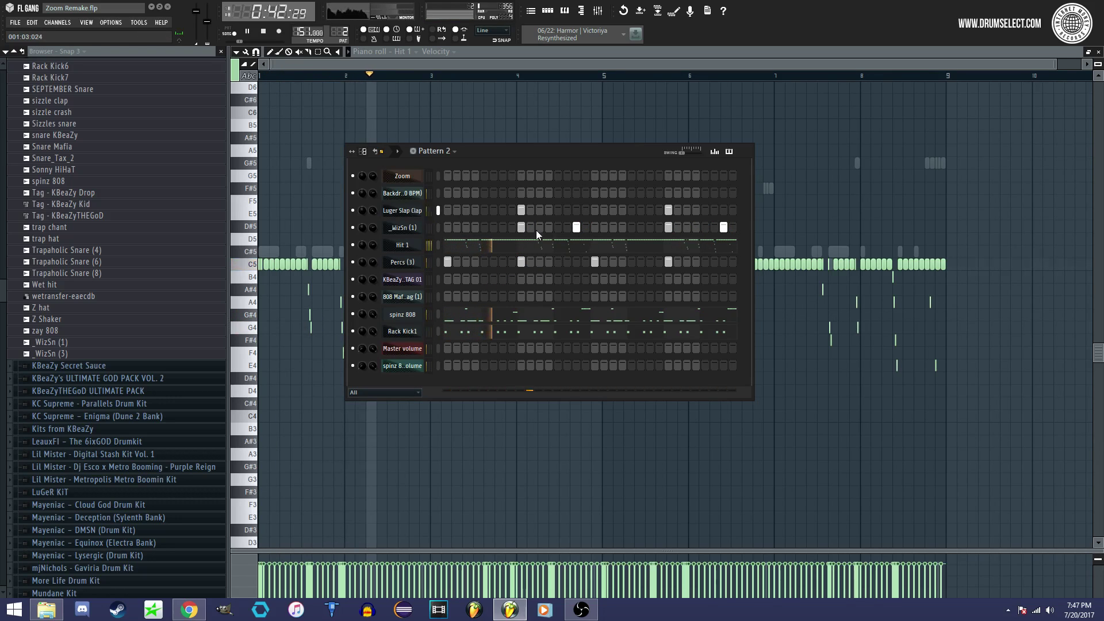
key(space)
key(F6)
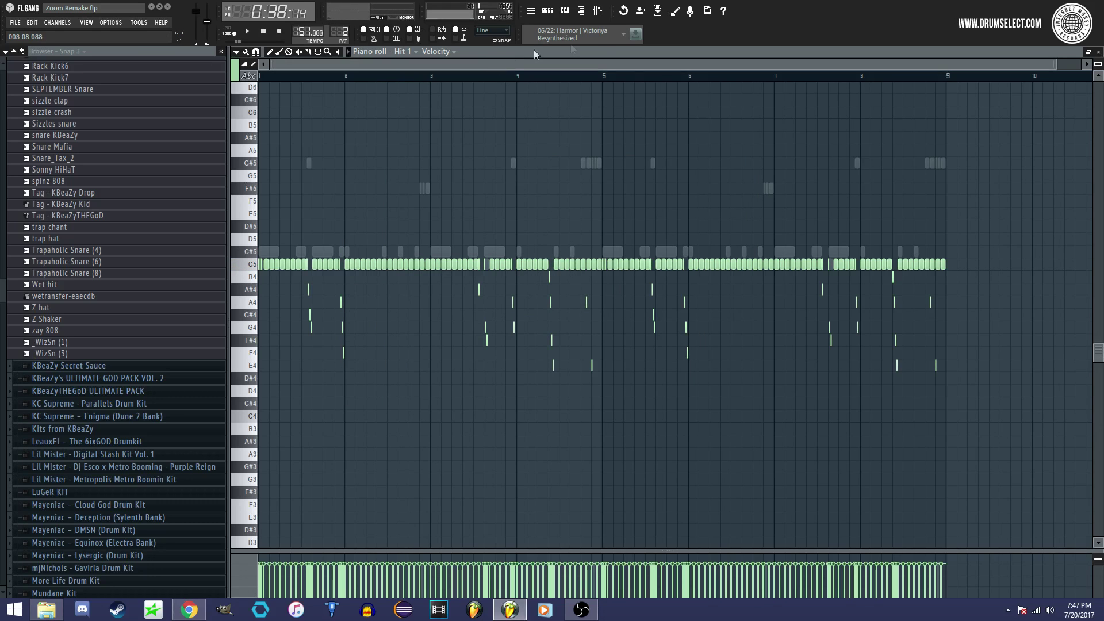
click(530, 12)
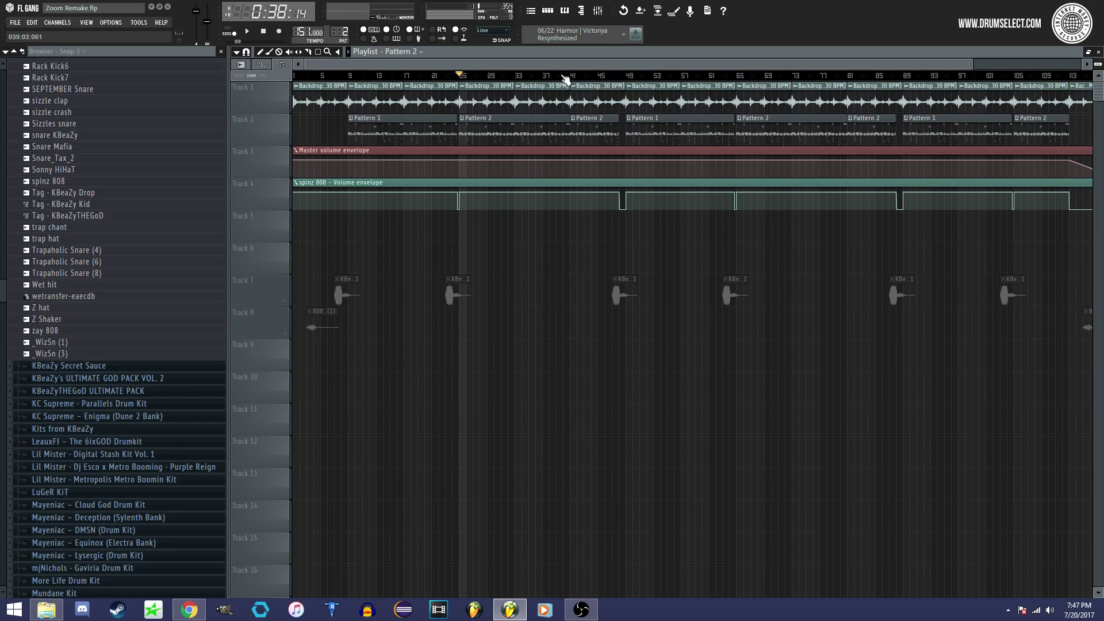
Step: Examine the playlist arrangement from the intro through the first Pattern 1 and Pattern 2 clips on Track 2
drag(631, 78, 469, 81)
click(504, 278)
click(616, 282)
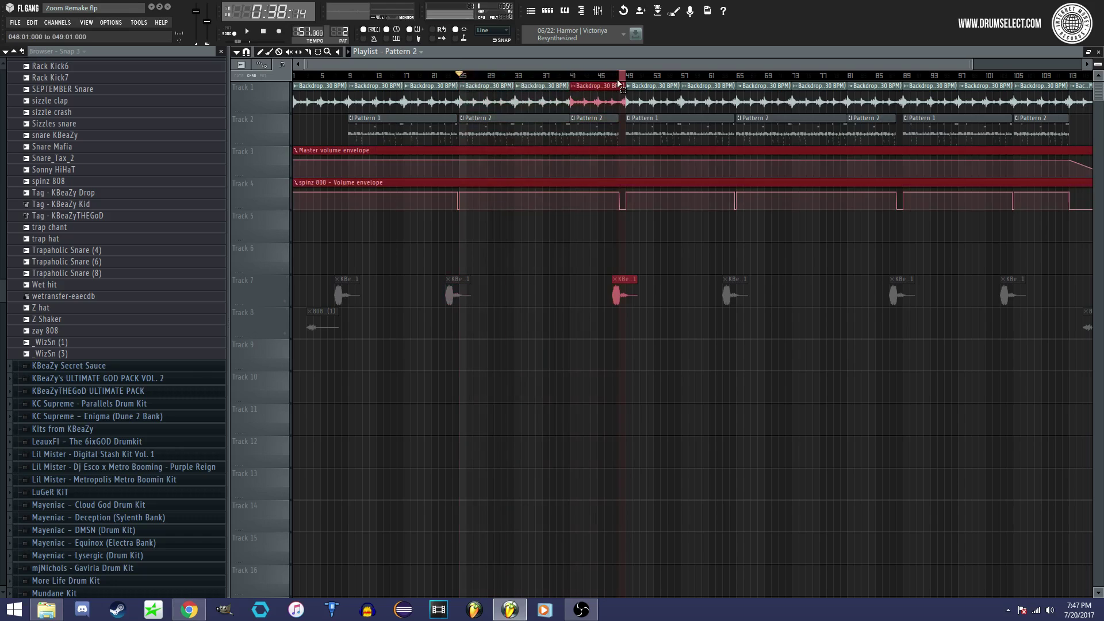
click(446, 77)
drag(458, 80, 307, 83)
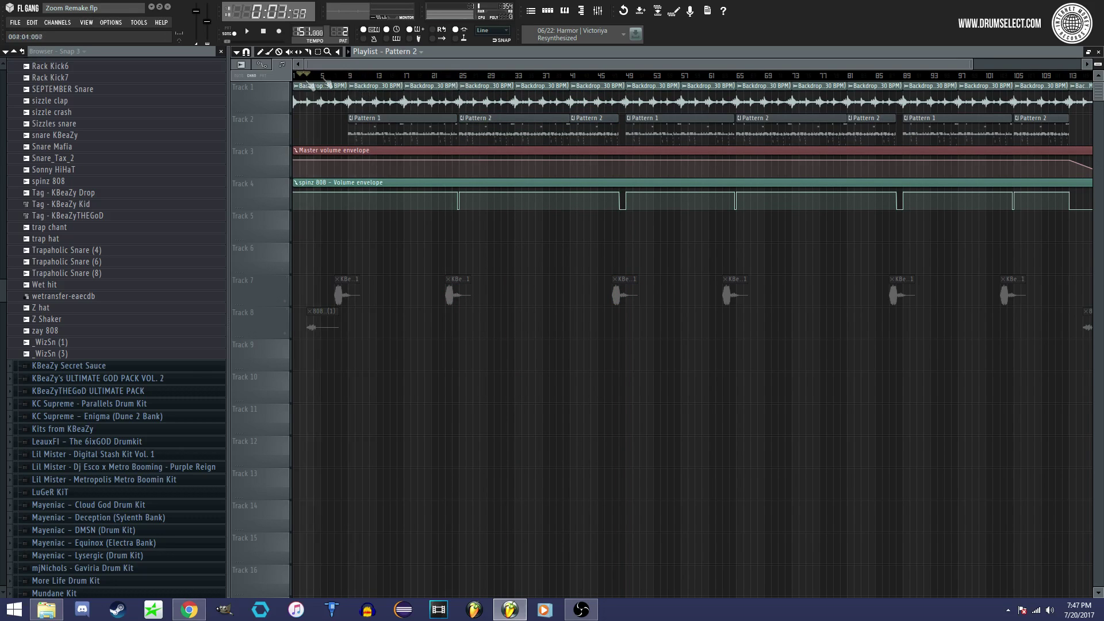
click(353, 81)
click(454, 81)
mouse_move(458, 81)
mouse_down()
mouse_move(367, 131)
mouse_move(349, 125)
mouse_up()
drag(964, 60, 592, 125)
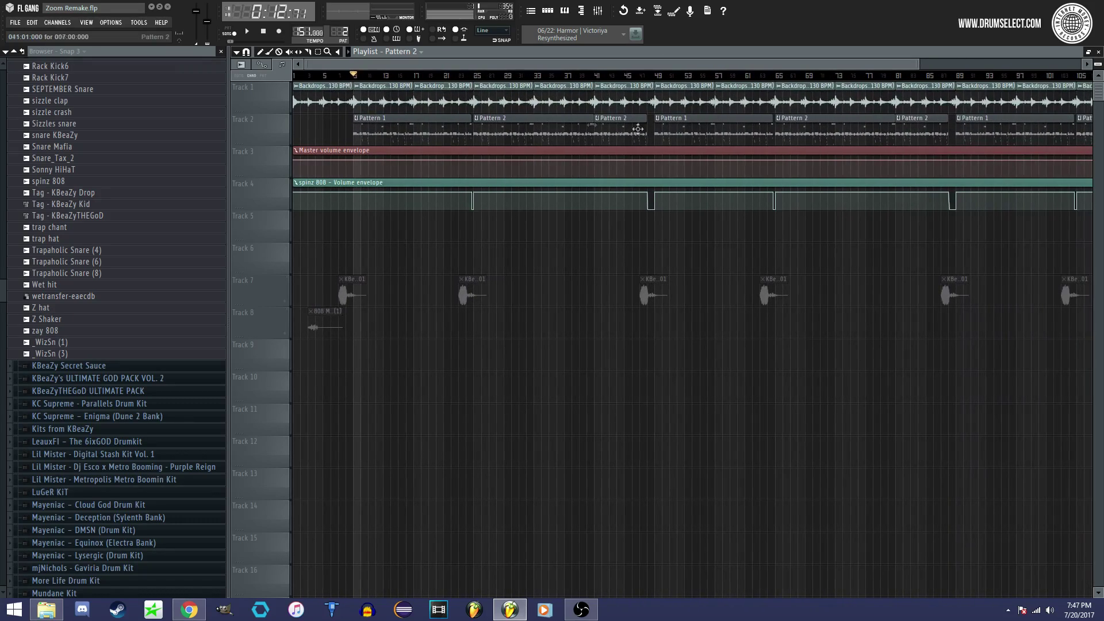
drag(916, 65, 743, 65)
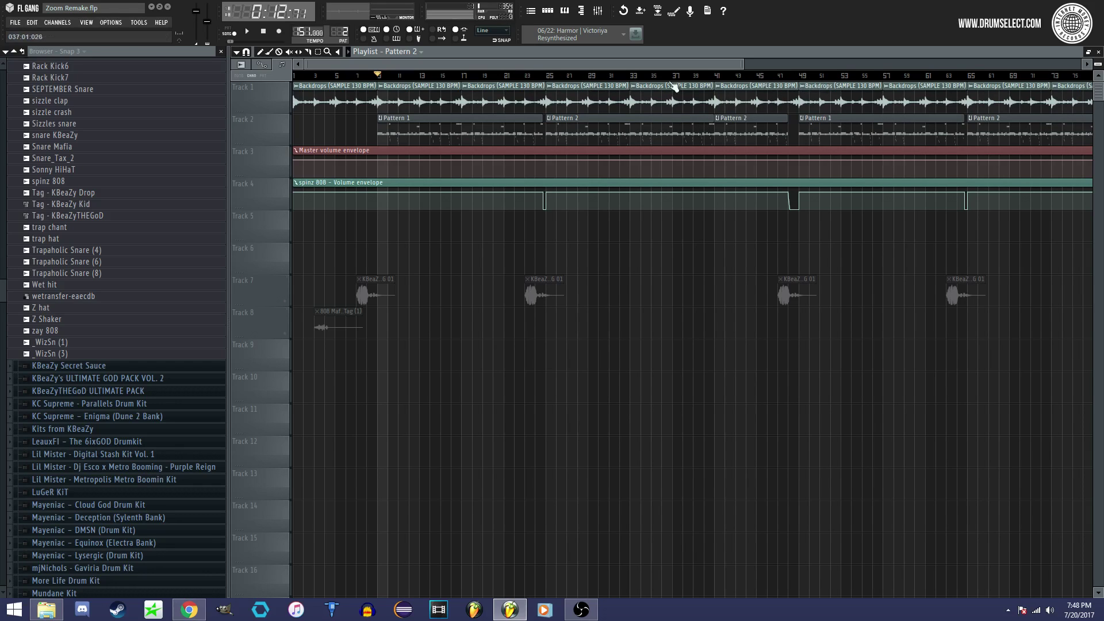
Step: Review the repeated Pattern 1 and Pattern 2 clips from bar 49 through the final section at bar 105
mouse_move(546, 77)
mouse_down()
mouse_move(786, 86)
mouse_move(788, 63)
mouse_move(803, 63)
mouse_move(845, 129)
mouse_up()
right_click(822, 131)
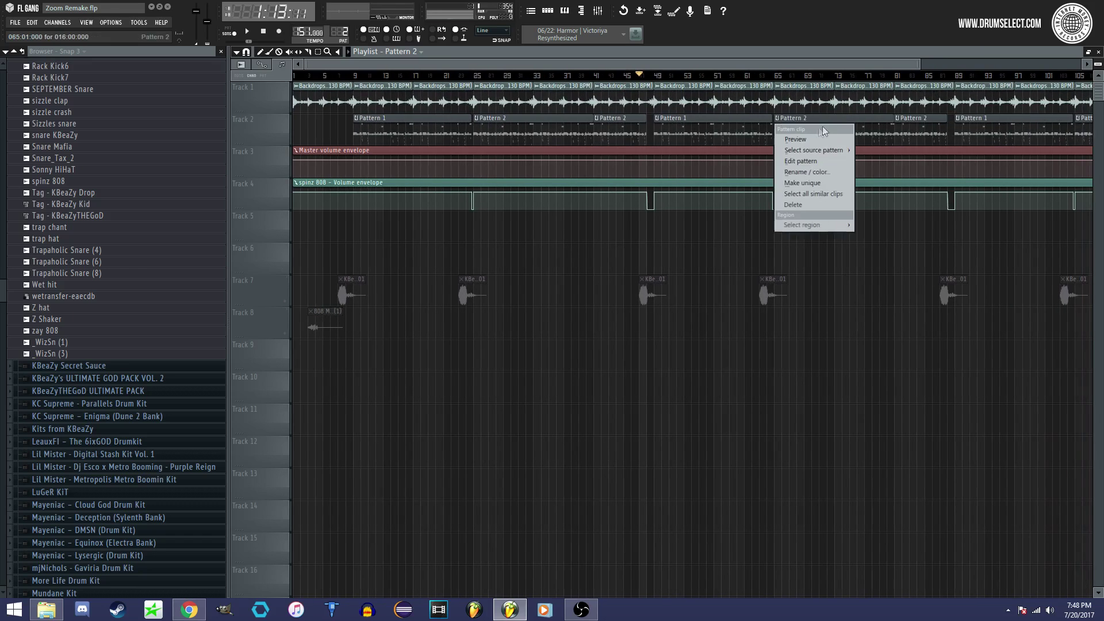
click(819, 65)
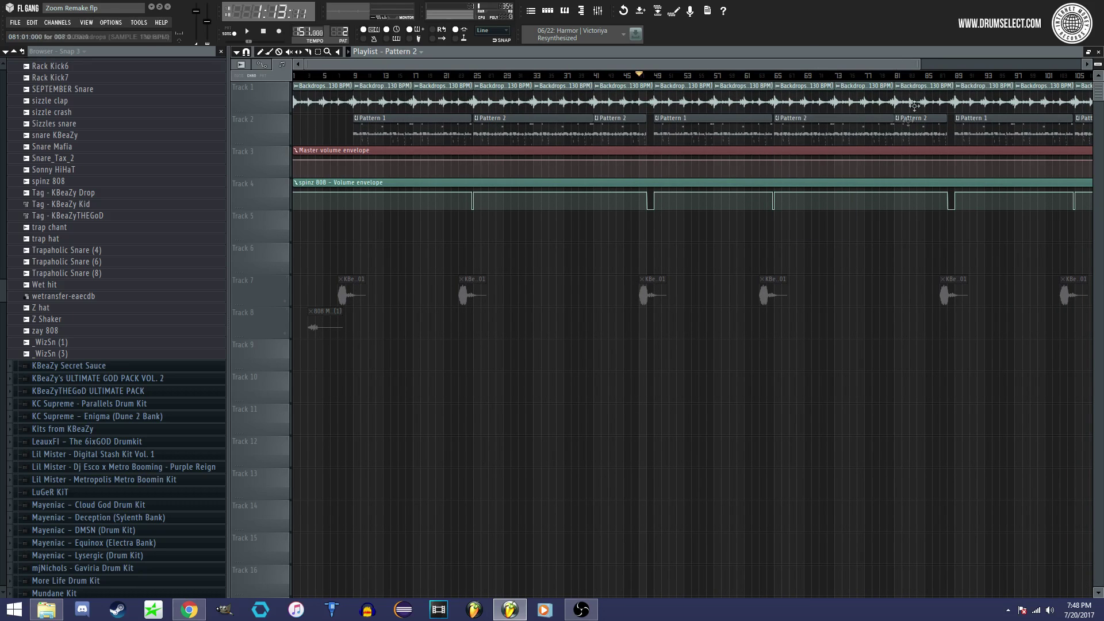
drag(920, 62, 1075, 64)
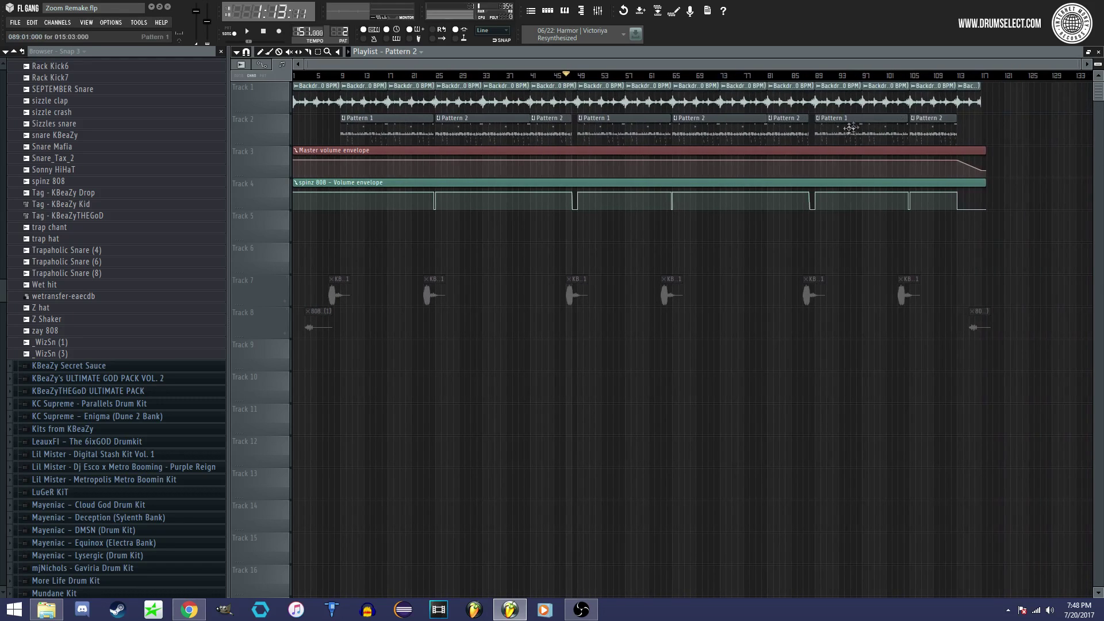
click(911, 76)
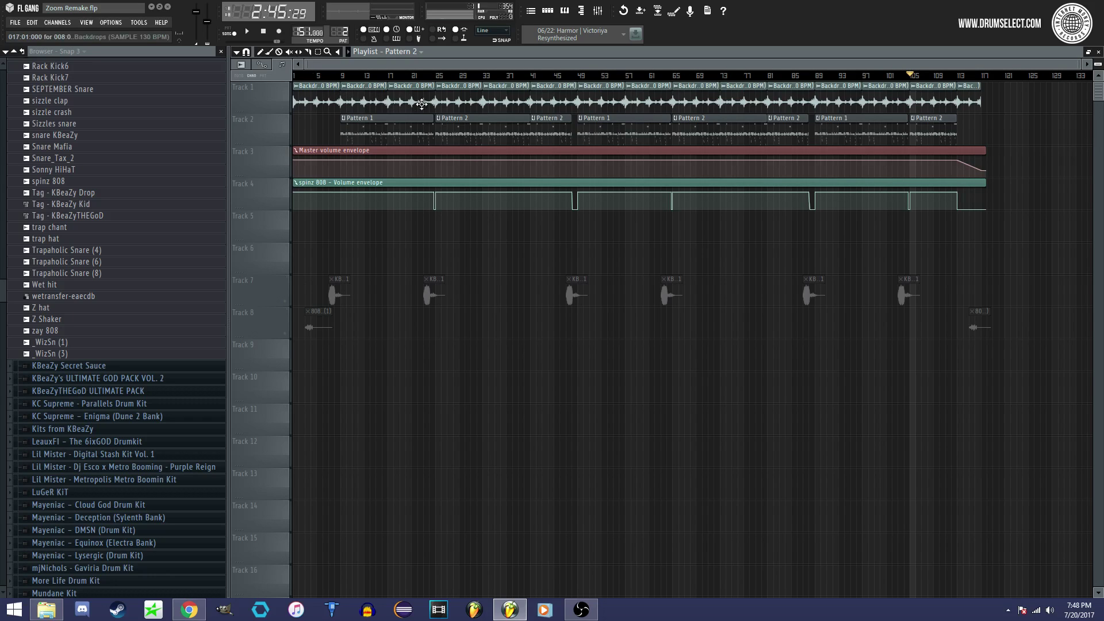
Step: Inspect the gap between Pattern 1 and Pattern 2 before bar 25 and the matching spinz 808 volume dip
click(423, 76)
drag(1076, 73, 465, 61)
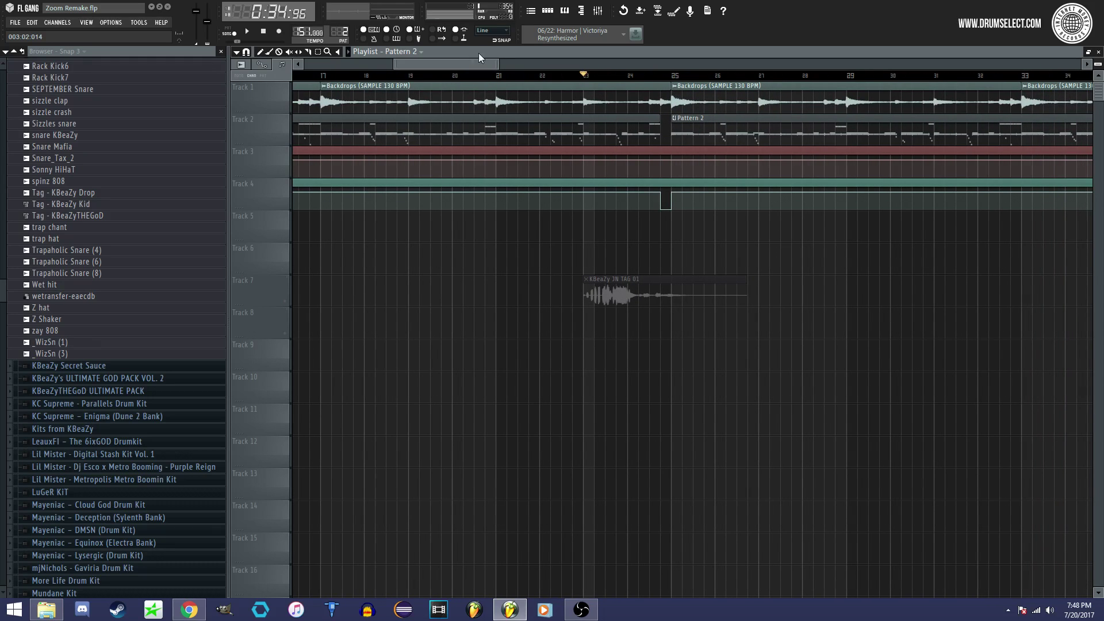
drag(499, 64, 525, 64)
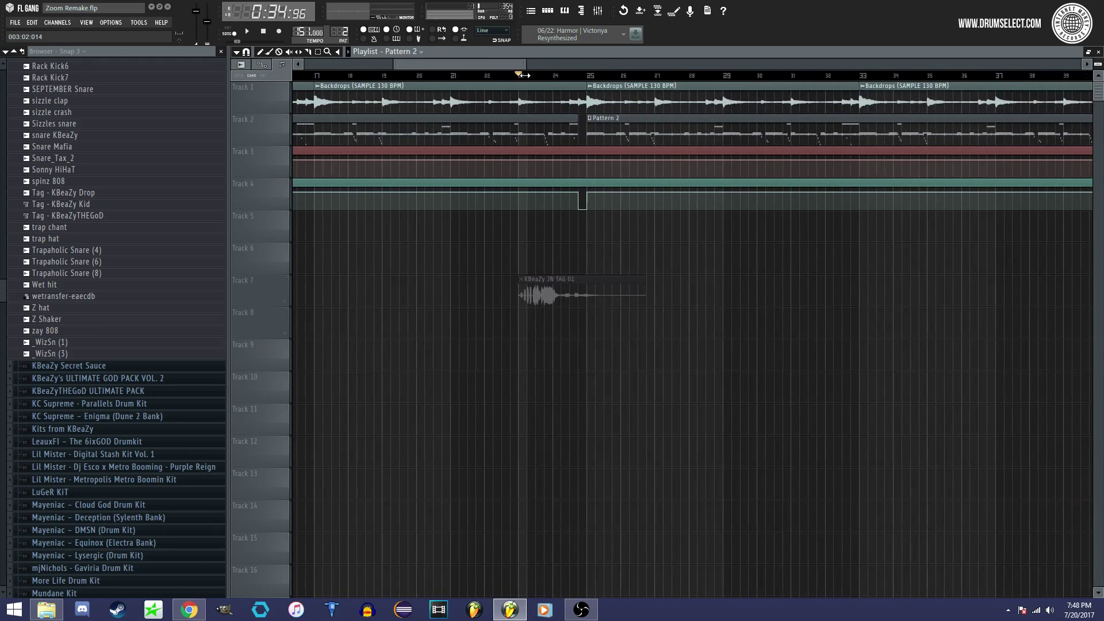
click(582, 133)
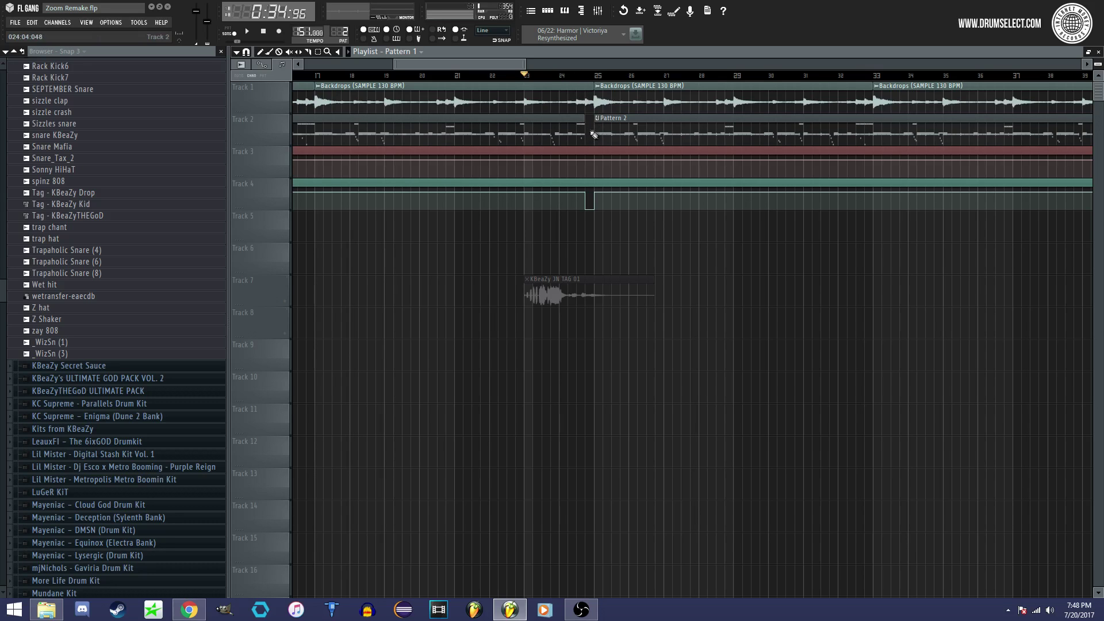
drag(525, 65, 468, 67)
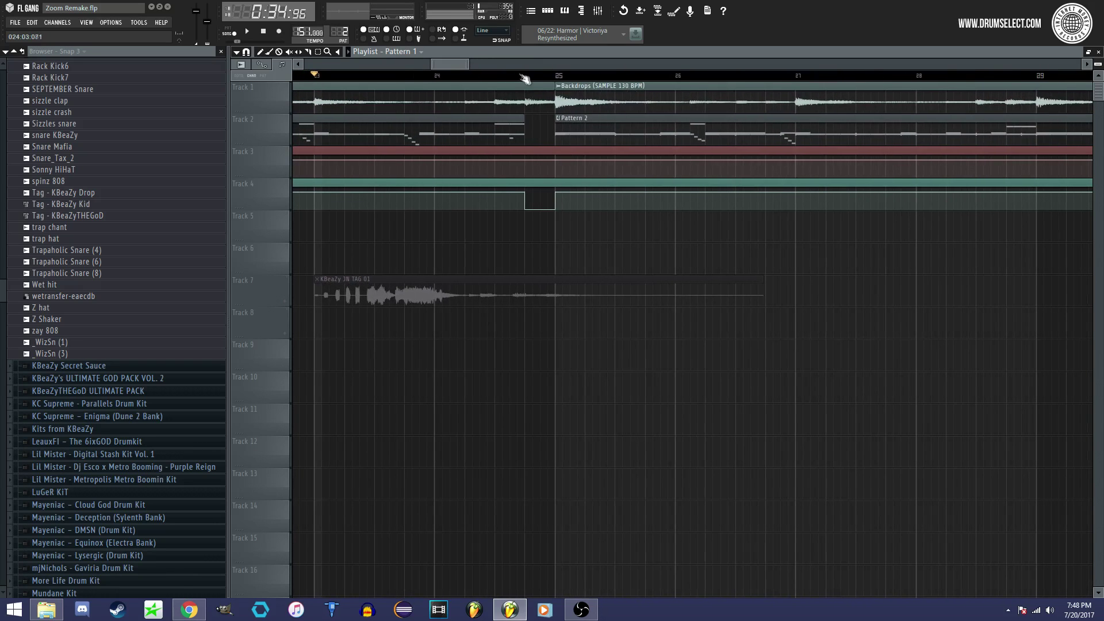
click(520, 76)
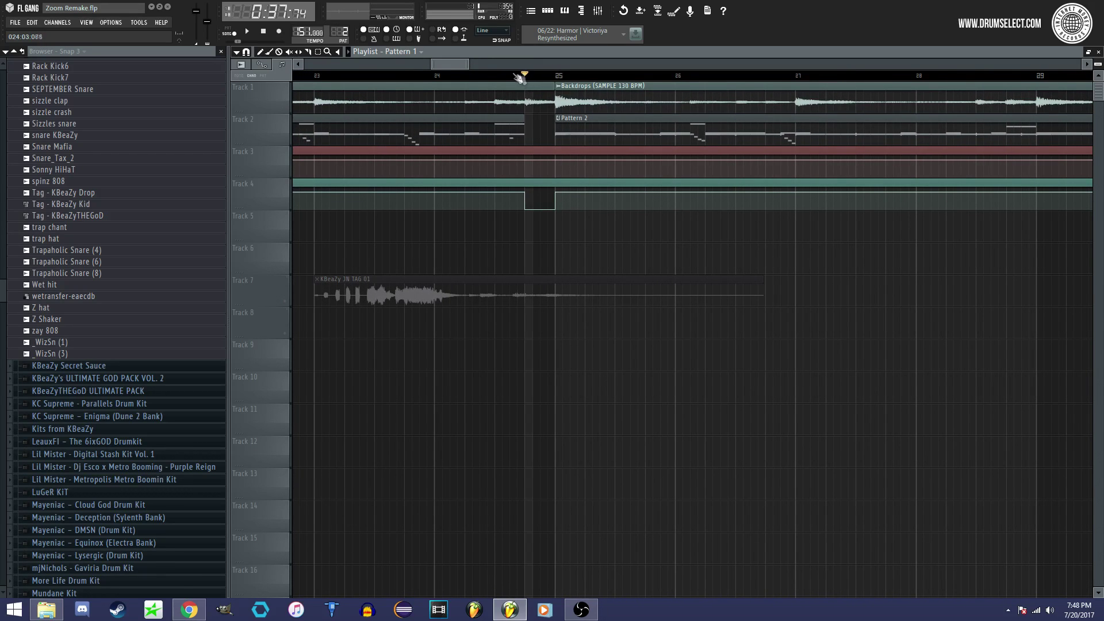
Step: Mute the spinz 808 volume envelope on Track 4 and play the transition from bar 24
click(286, 204)
click(436, 76)
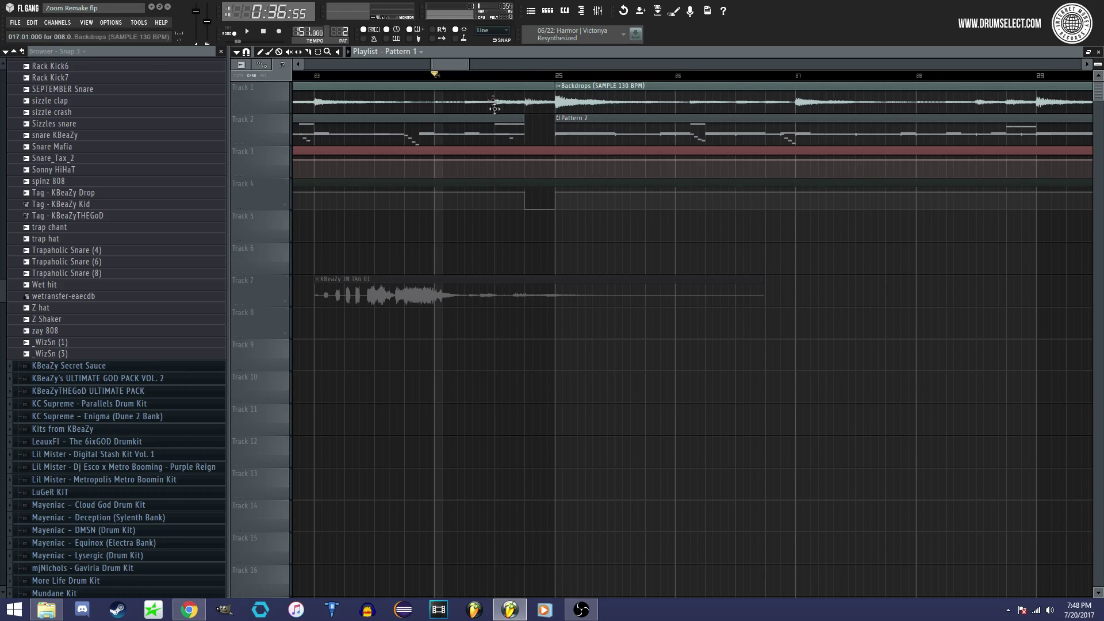
key(space)
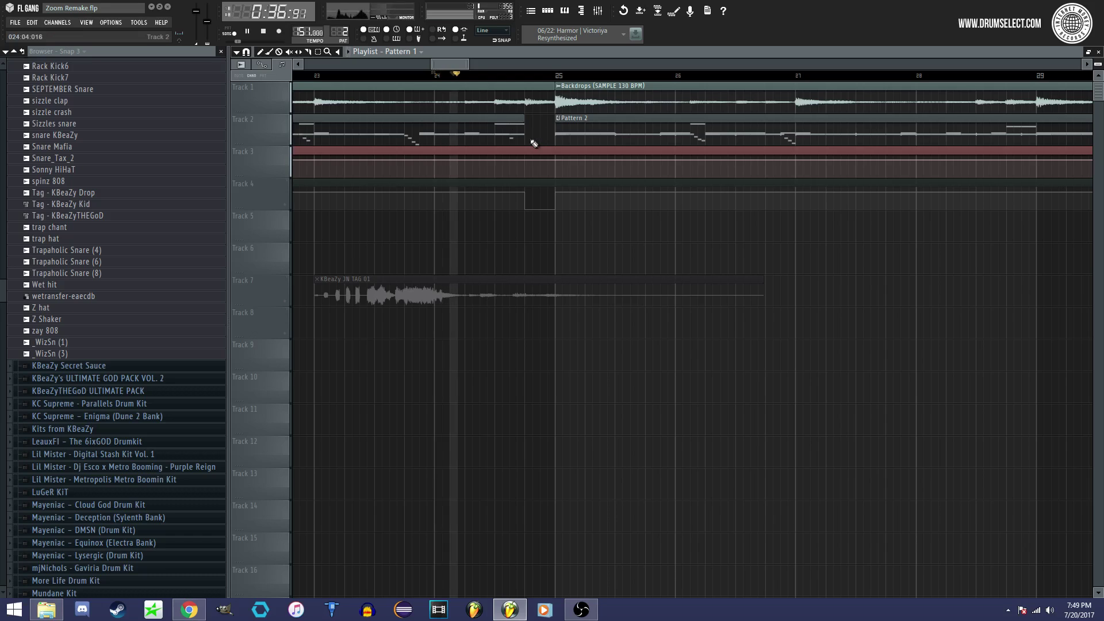
key(space)
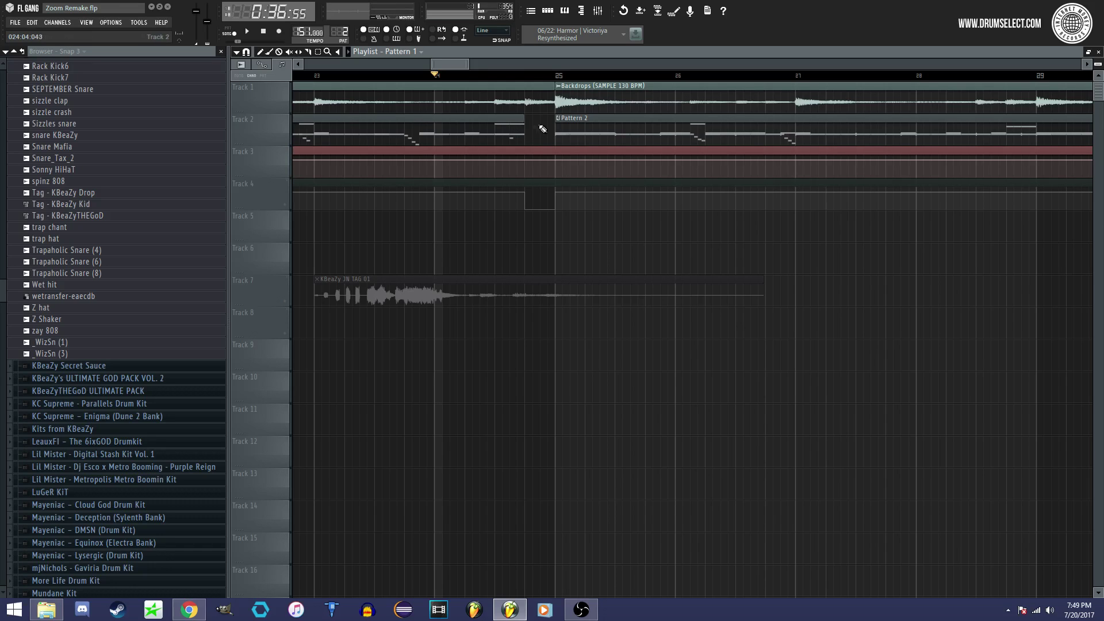
Step: Unmute all playlist tracks and play the transition from bar 24 with the spinz 808 volume automation active
click(286, 208)
right_click(286, 207)
right_click(287, 207)
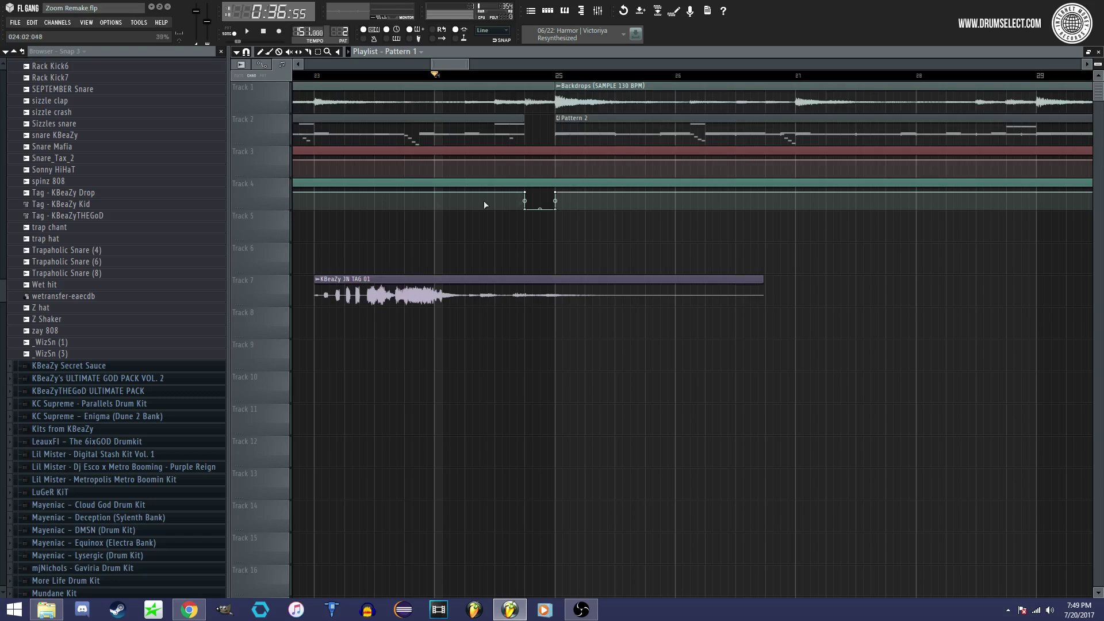
click(525, 75)
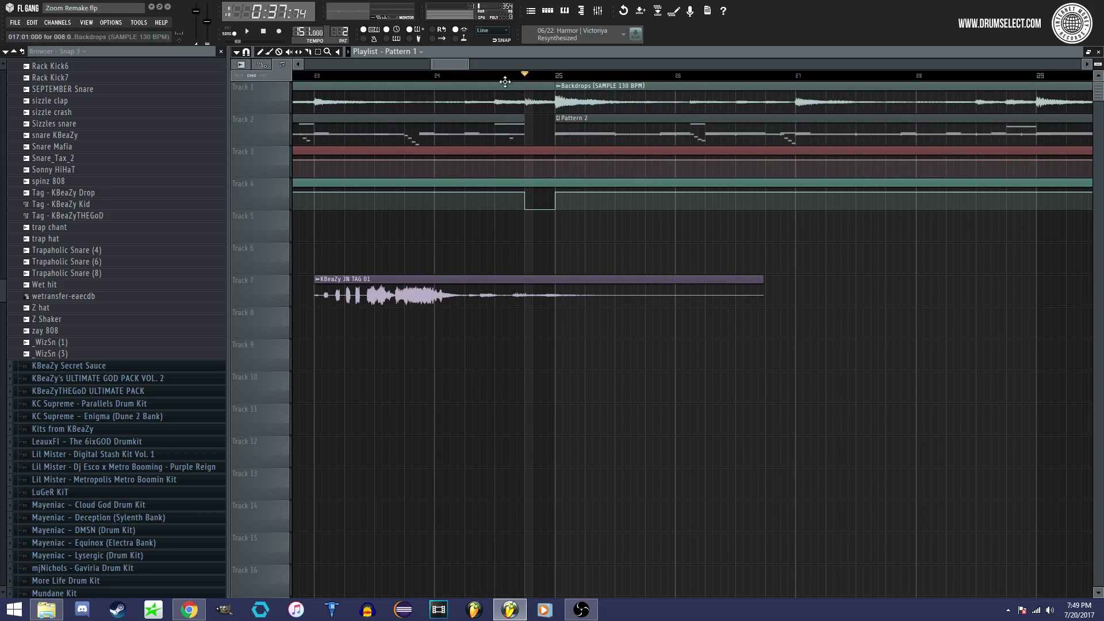
click(436, 75)
key(space)
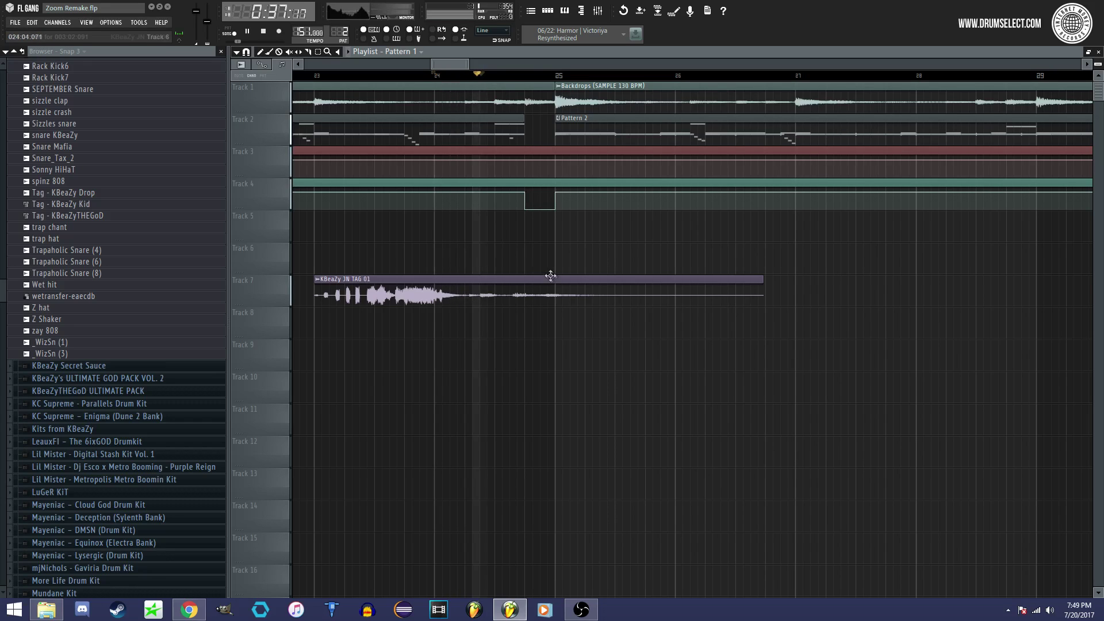
key(space)
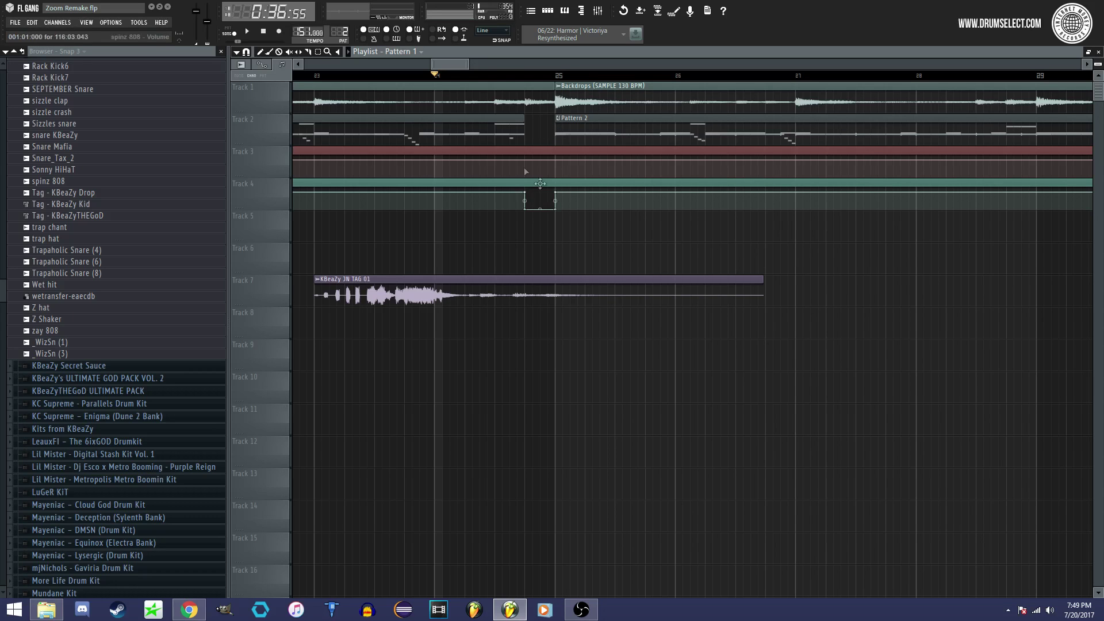
Step: Open the mixer, select the spinz 808 track, and show its volume fader's Create automation clip option
mouse_move(468, 64)
mouse_down()
mouse_move(540, 66)
mouse_move(480, 71)
mouse_up()
click(598, 11)
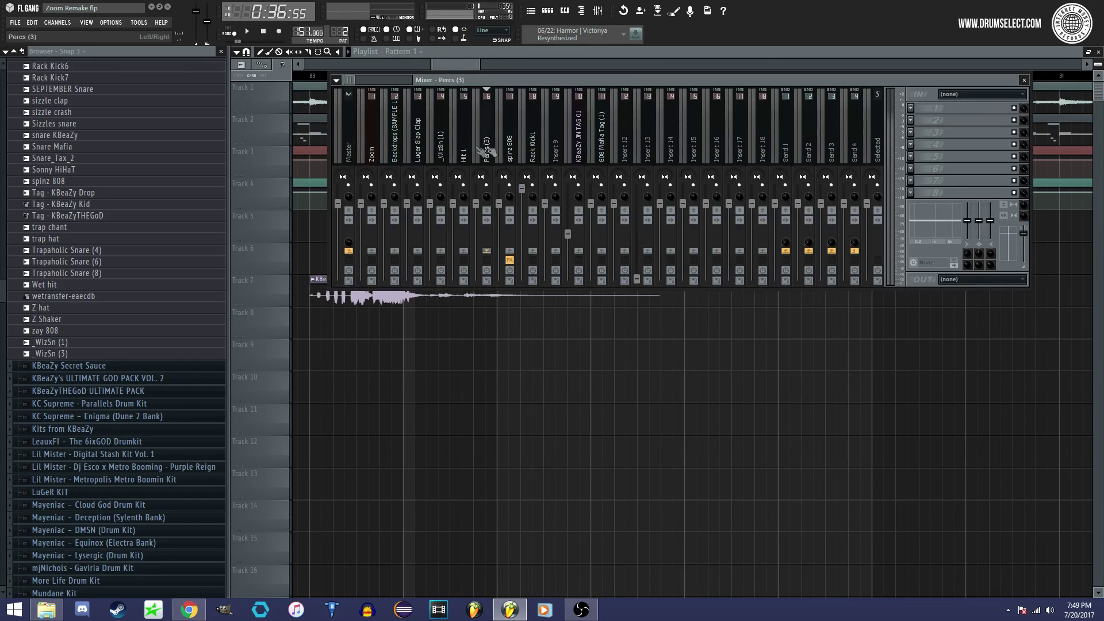
click(508, 148)
right_click(499, 205)
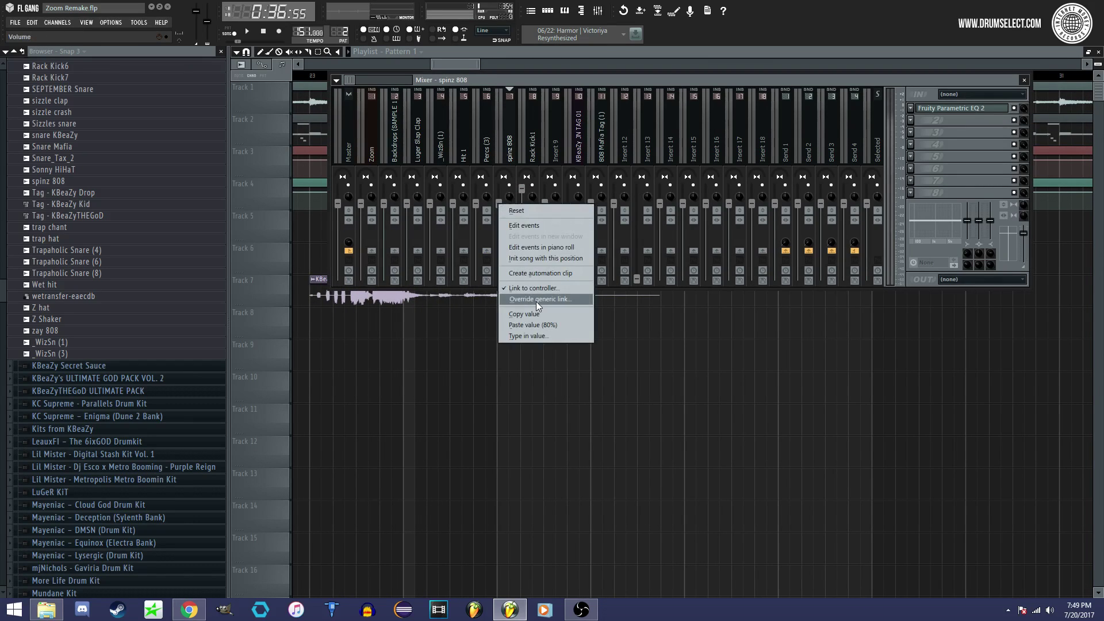
Step: Return to the playlist and examine the sloped spinz 808 volume drop in the gap between bars 48 and 49
mouse_move(466, 60)
mouse_down()
mouse_move(289, 68)
mouse_move(765, 103)
mouse_move(748, 121)
mouse_move(623, 132)
mouse_move(612, 75)
mouse_move(624, 65)
mouse_move(428, 64)
mouse_up()
click(613, 76)
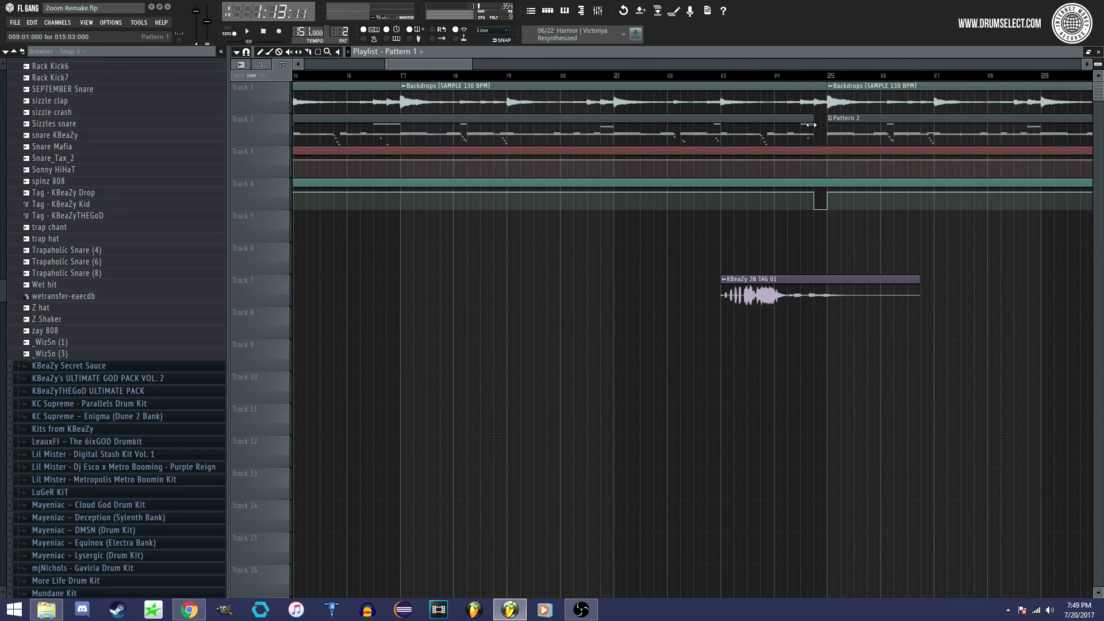
drag(483, 64, 609, 61)
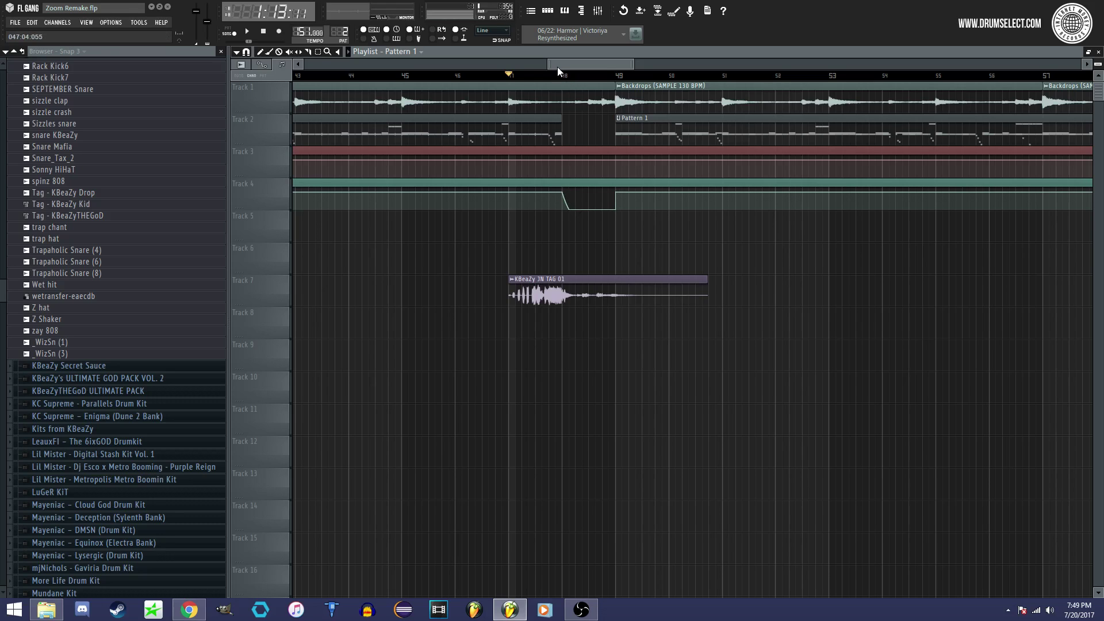
drag(547, 64, 536, 64)
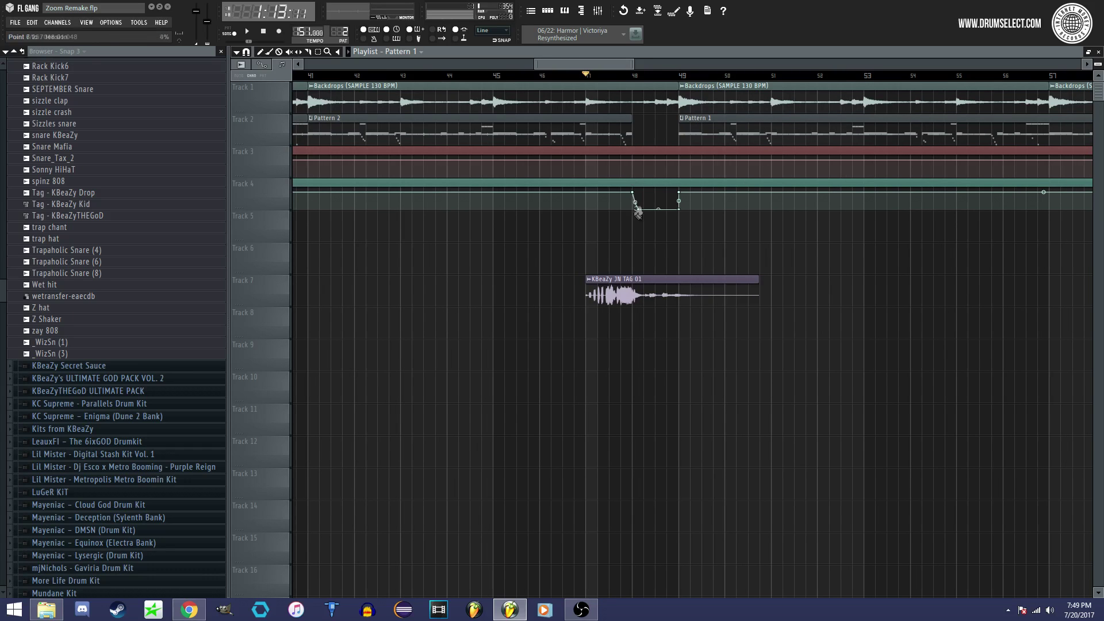
scroll(637, 77, up, 8)
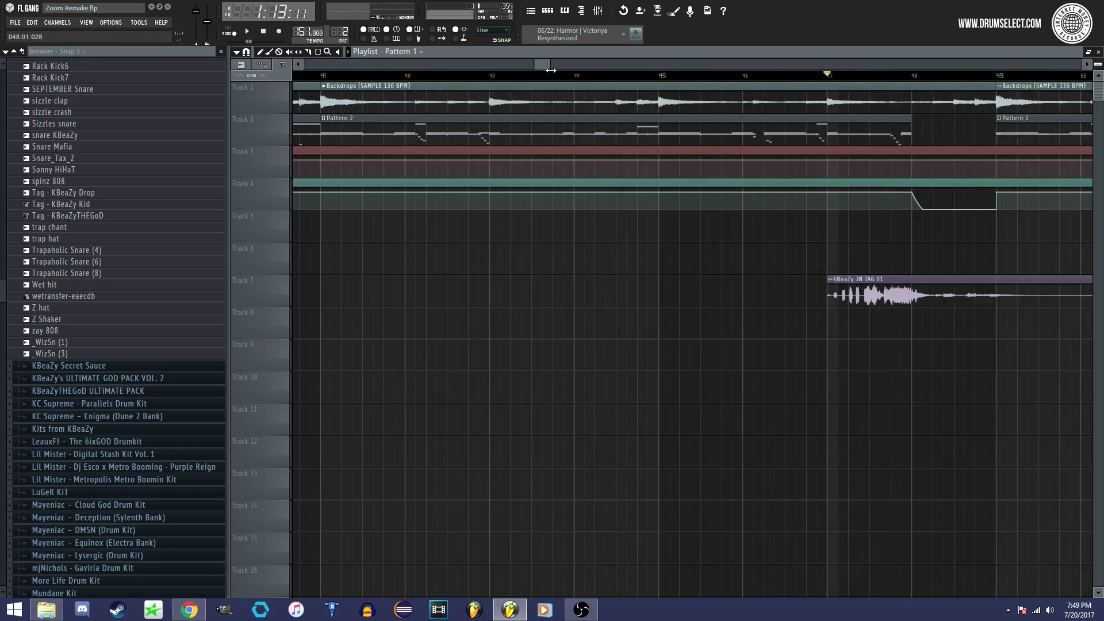
scroll(586, 77, down, 4)
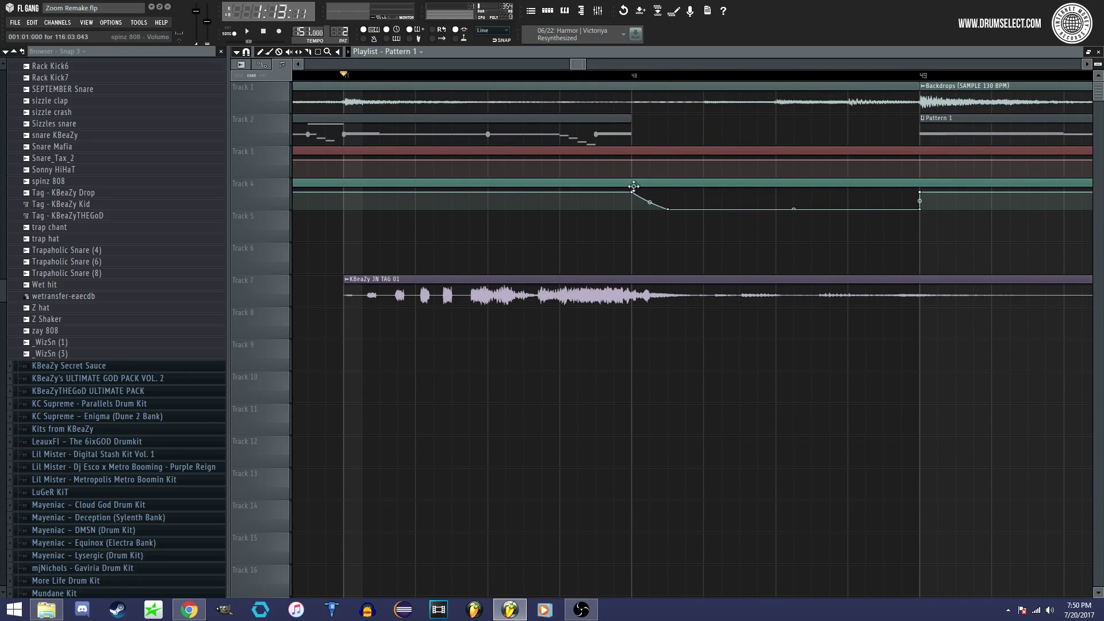
click(649, 192)
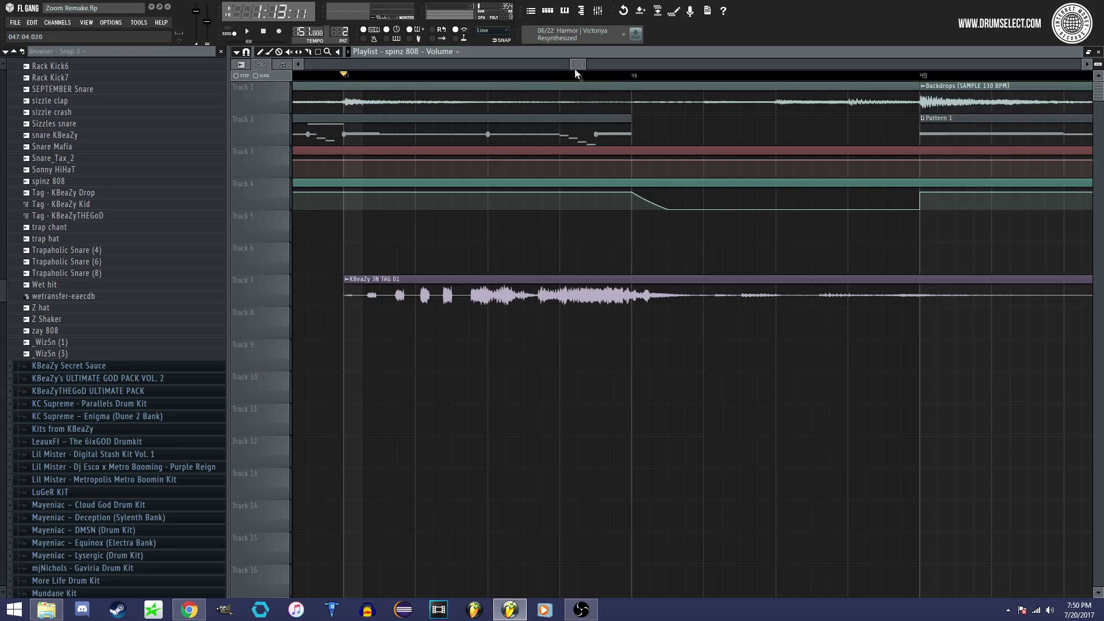
key(space)
key(space)
Step: Examine the remaining spinz 808 volume dips from bar 49 through the end of the arrangement
drag(585, 64, 730, 86)
scroll(552, 202, down, 2)
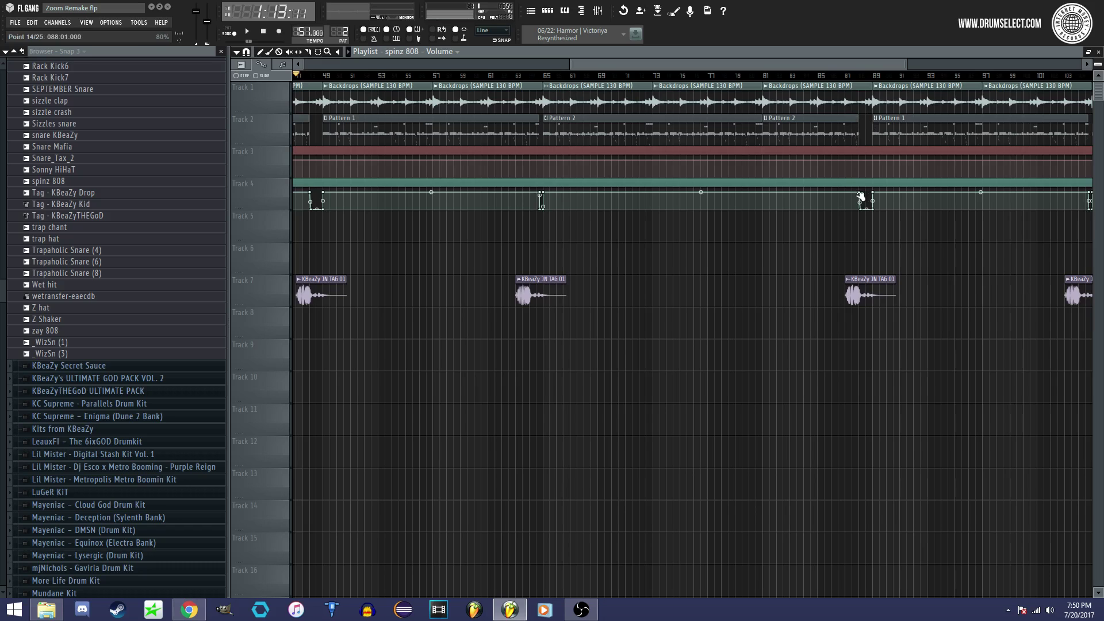
mouse_move(864, 207)
scroll(1010, 84, down, 2)
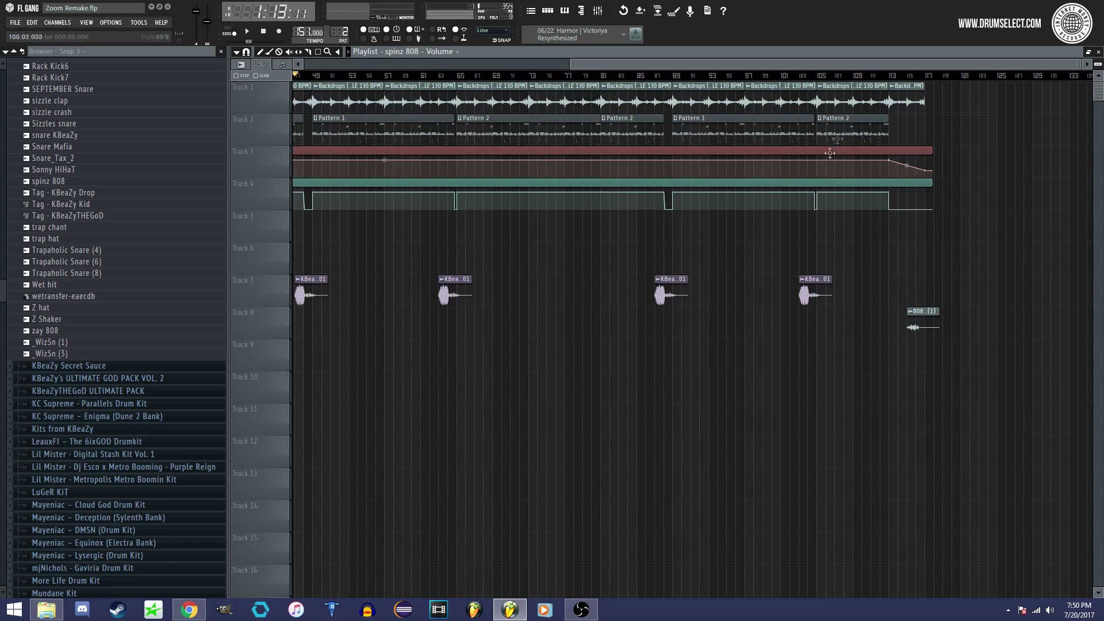
Step: Play the final Pattern 2 section from about bar 105 and mute the KBeaZy tag clips on Track 7
click(821, 79)
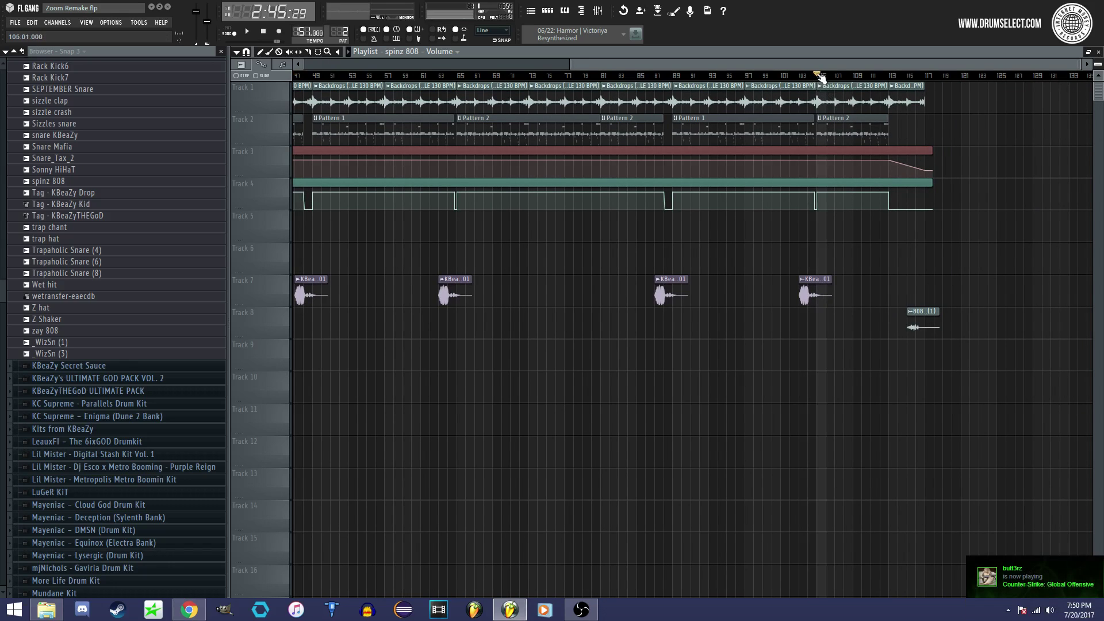
click(893, 79)
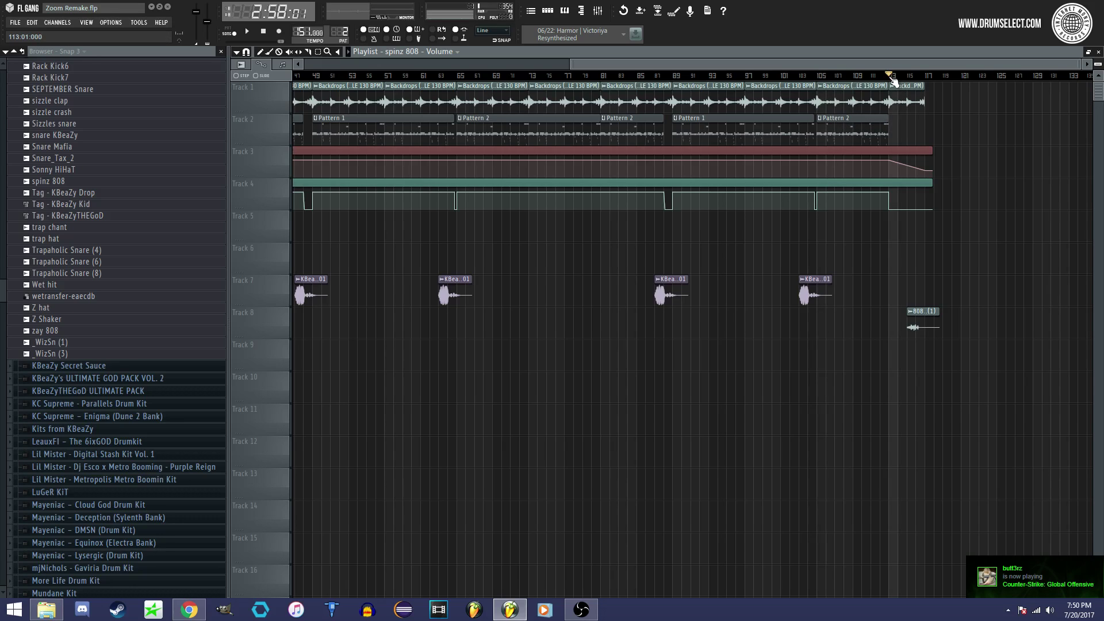
click(816, 78)
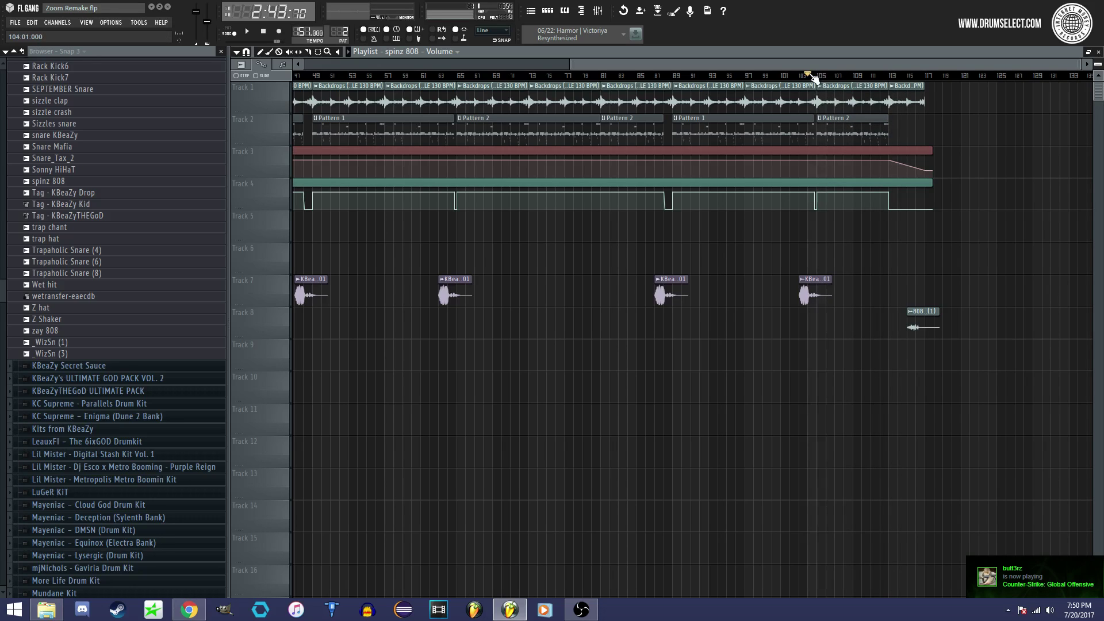
right_click(198, 16)
click(817, 54)
click(819, 75)
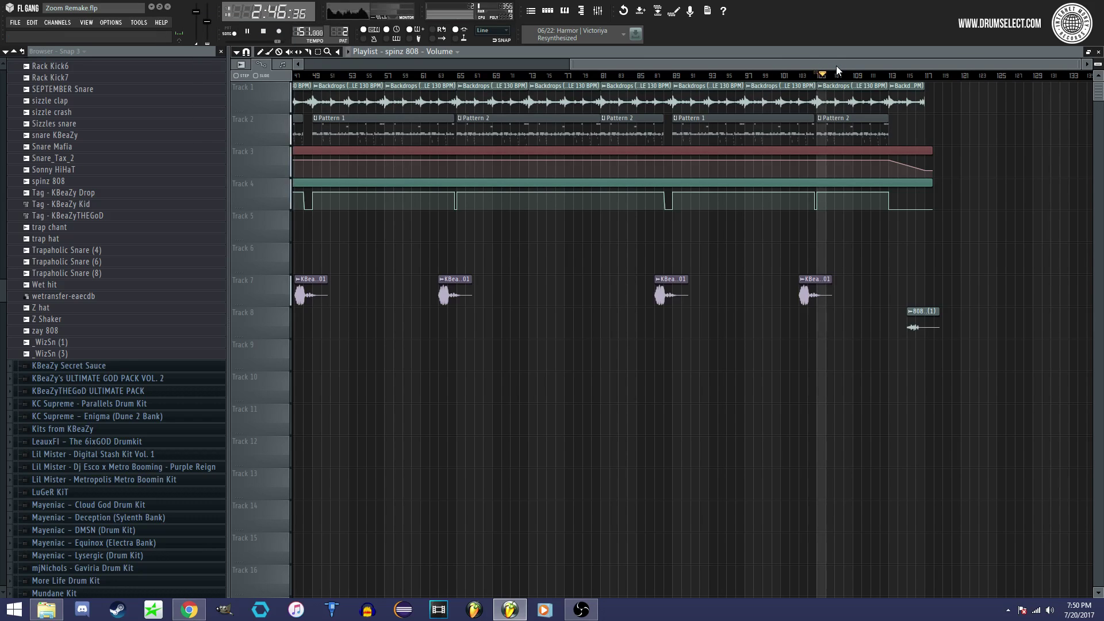
click(286, 299)
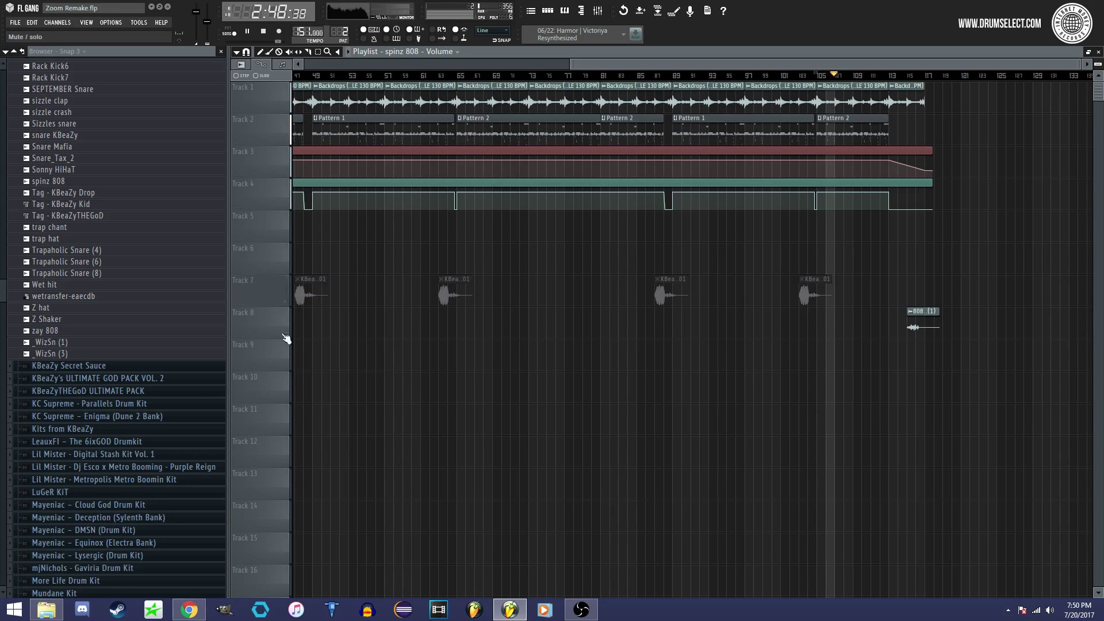
Step: Mute the 808 Mafia Tag clips on Track 8, stop playback and place the song position at bar 113
click(285, 332)
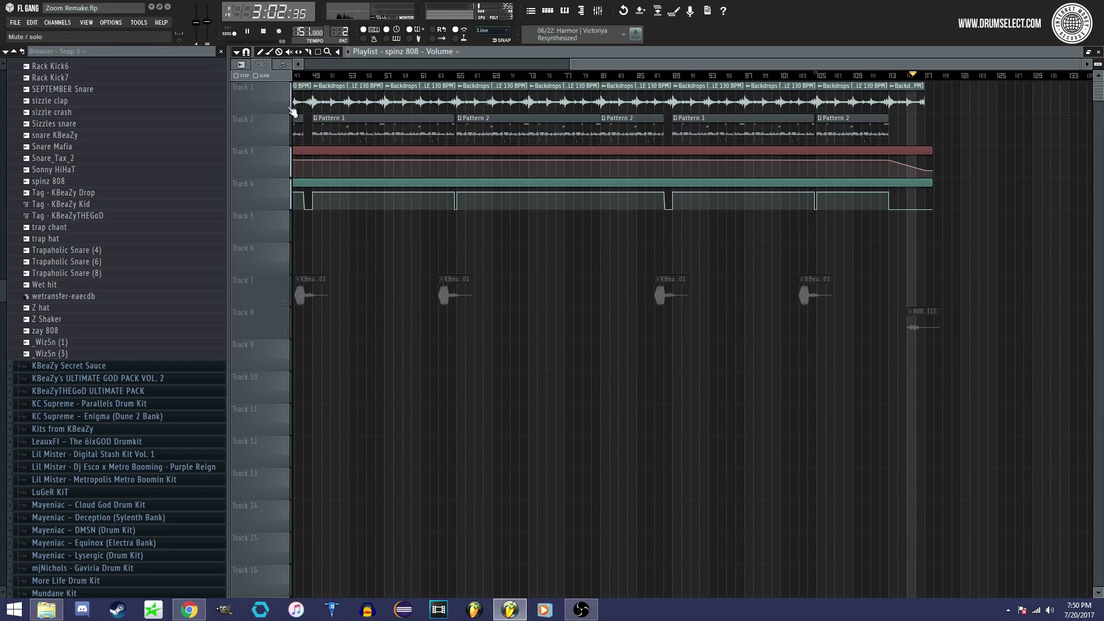
key(space)
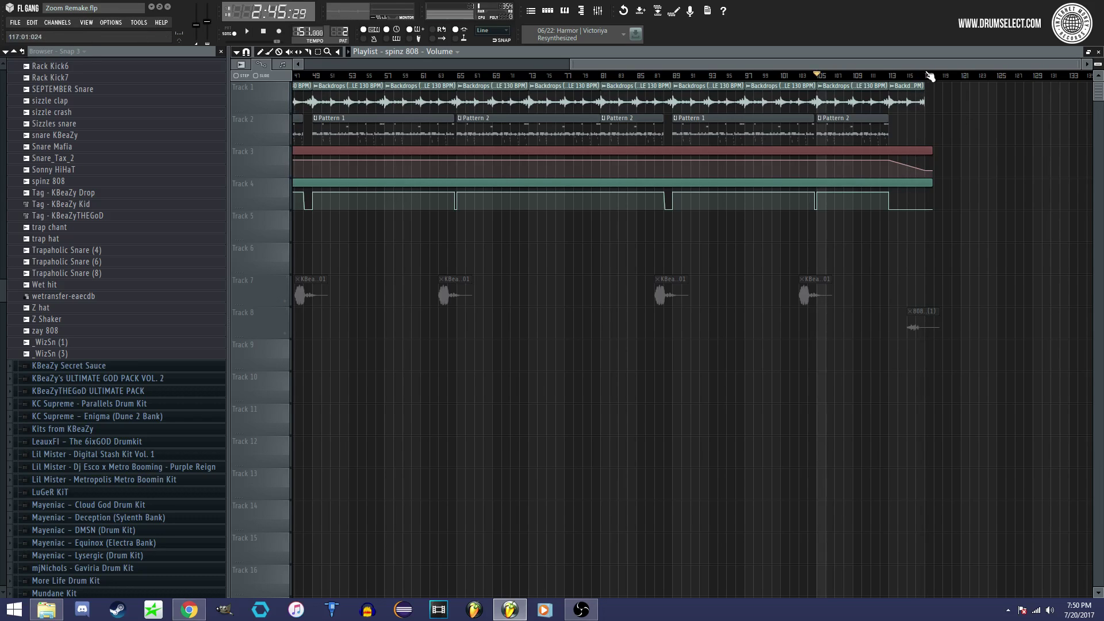
click(927, 75)
click(890, 75)
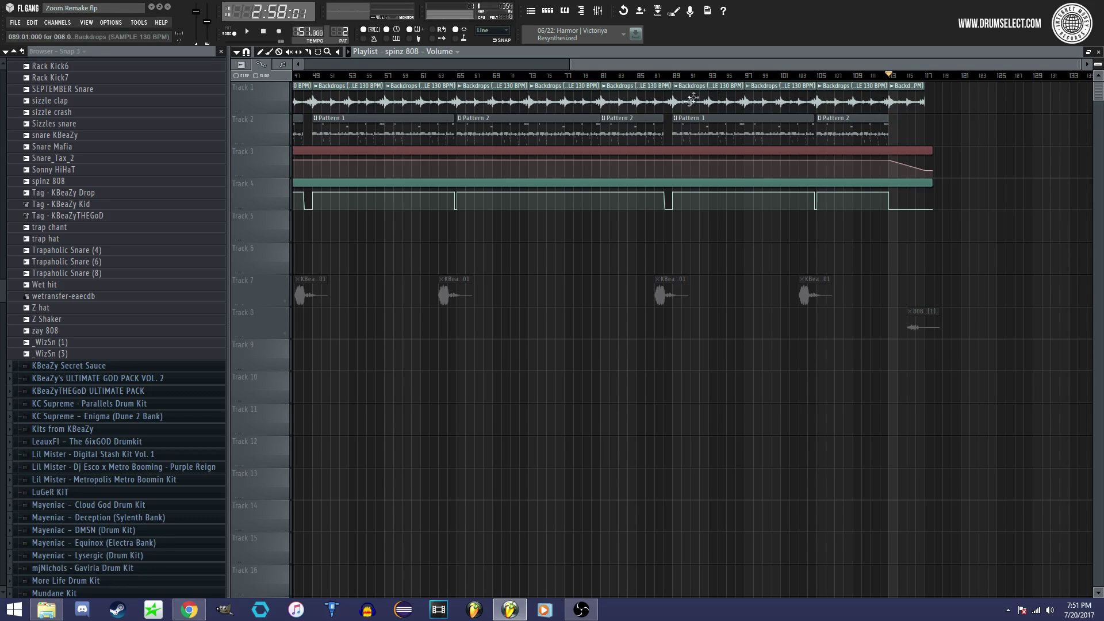
click(292, 211)
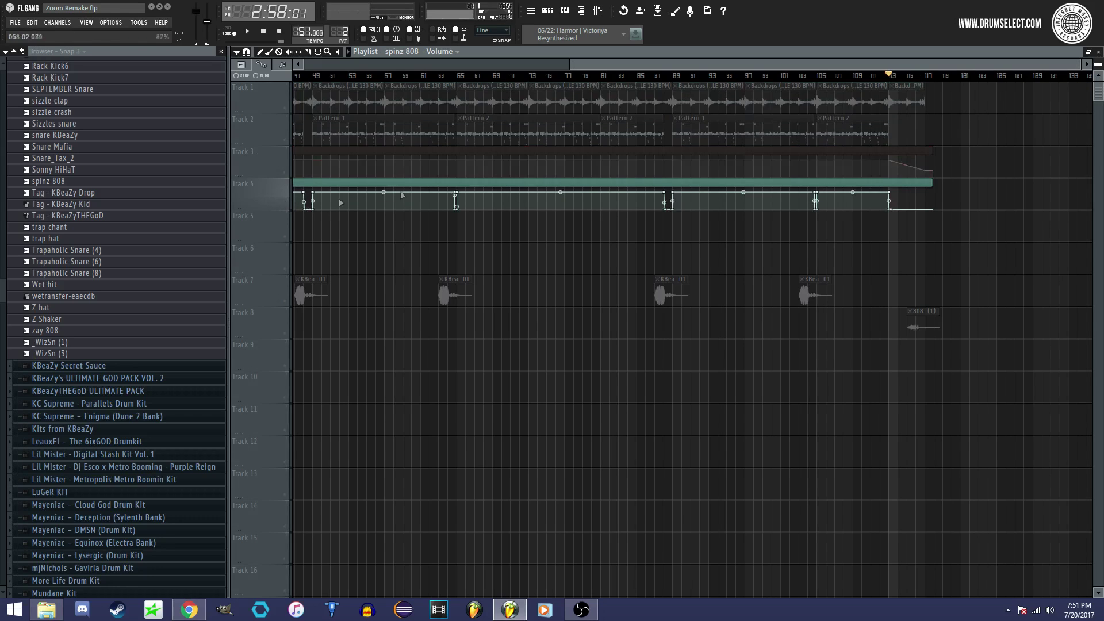
click(285, 174)
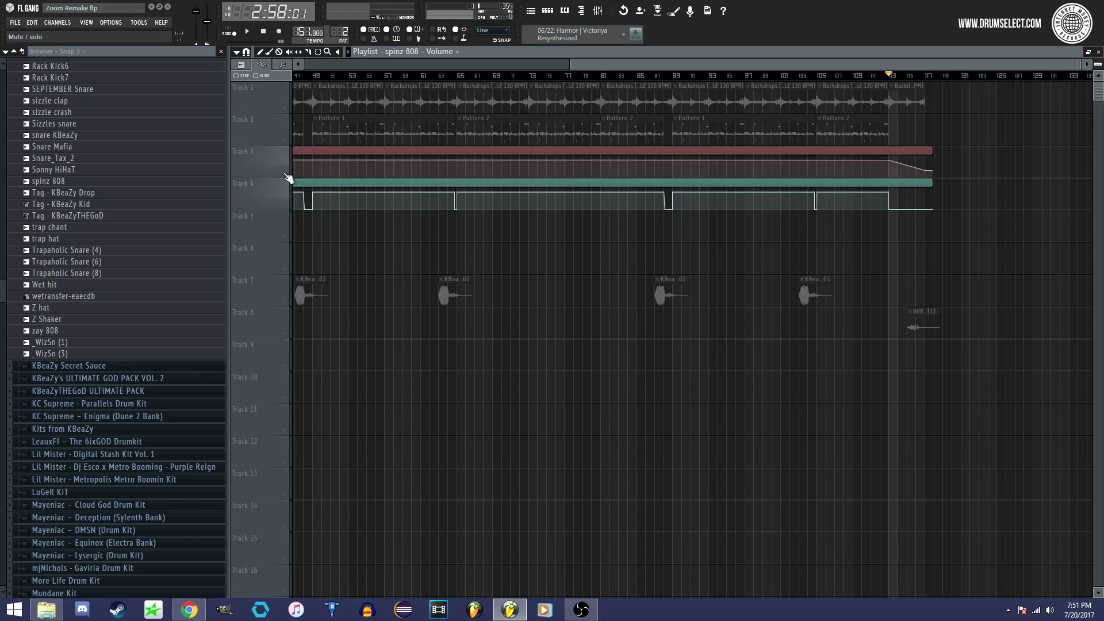
click(285, 131)
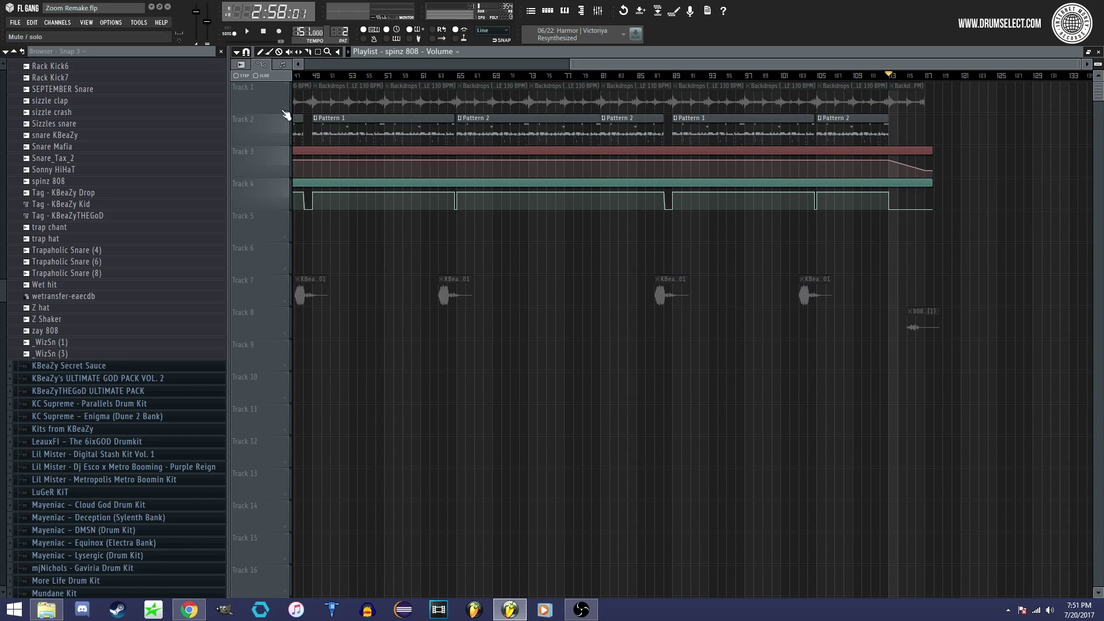
click(284, 111)
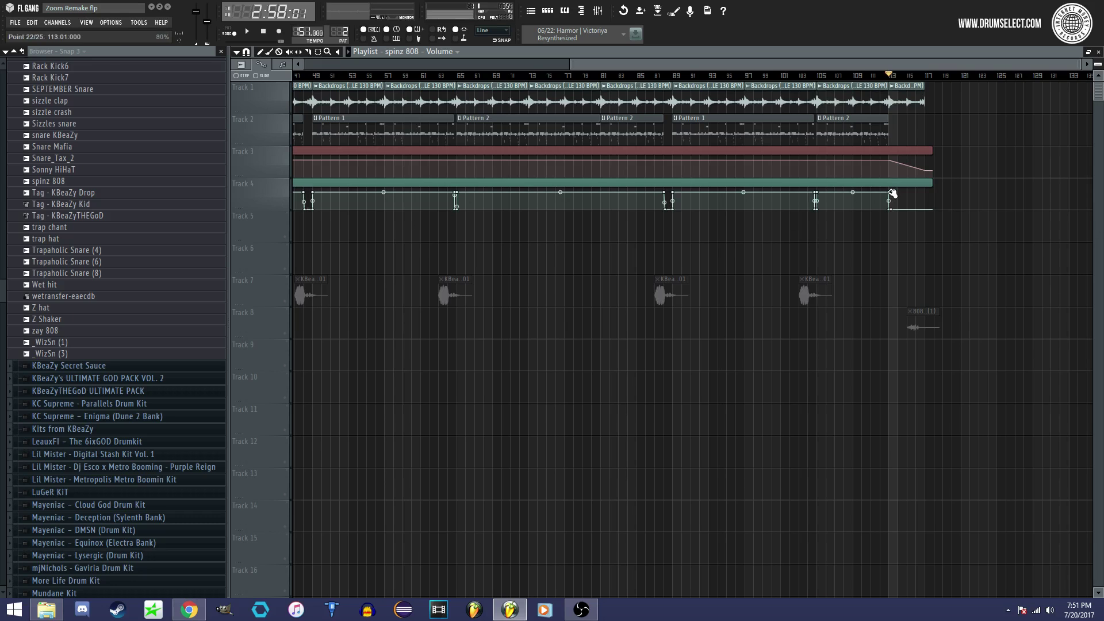
Step: Create a volume automation clip for the Rack Kick1 mixer track and return to the playlist
drag(553, 64, 233, 55)
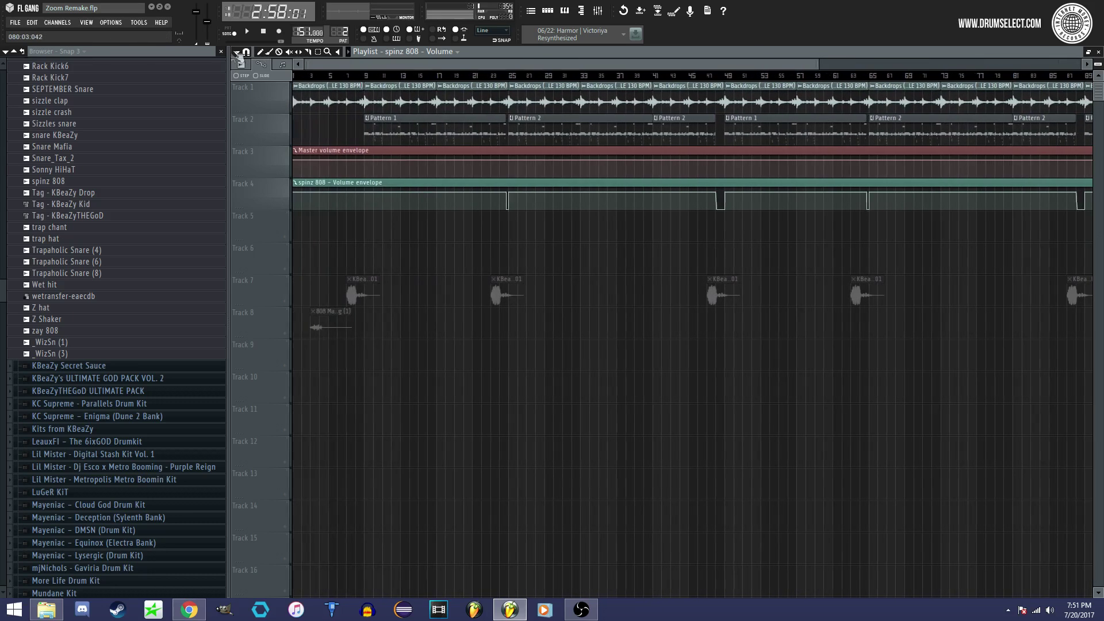
drag(817, 60, 898, 151)
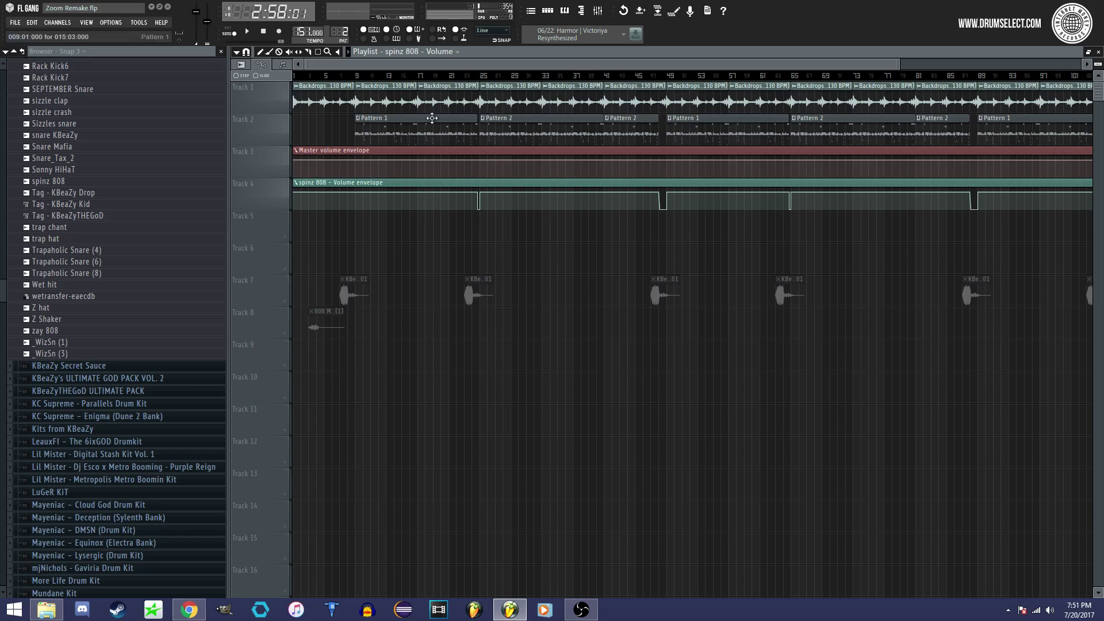
click(547, 10)
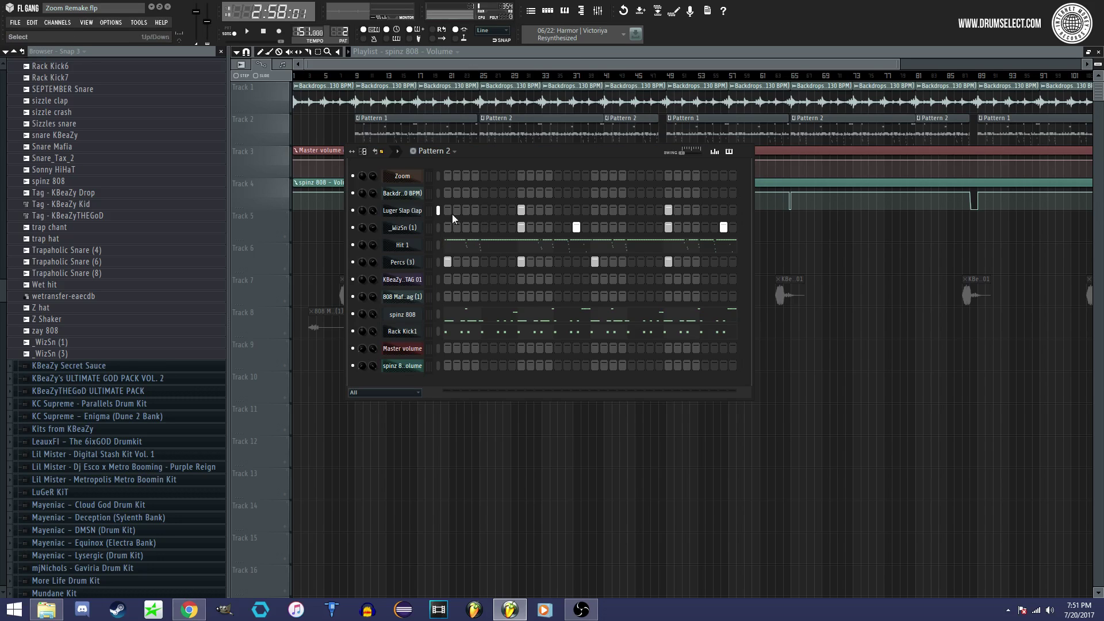
click(598, 10)
right_click(524, 191)
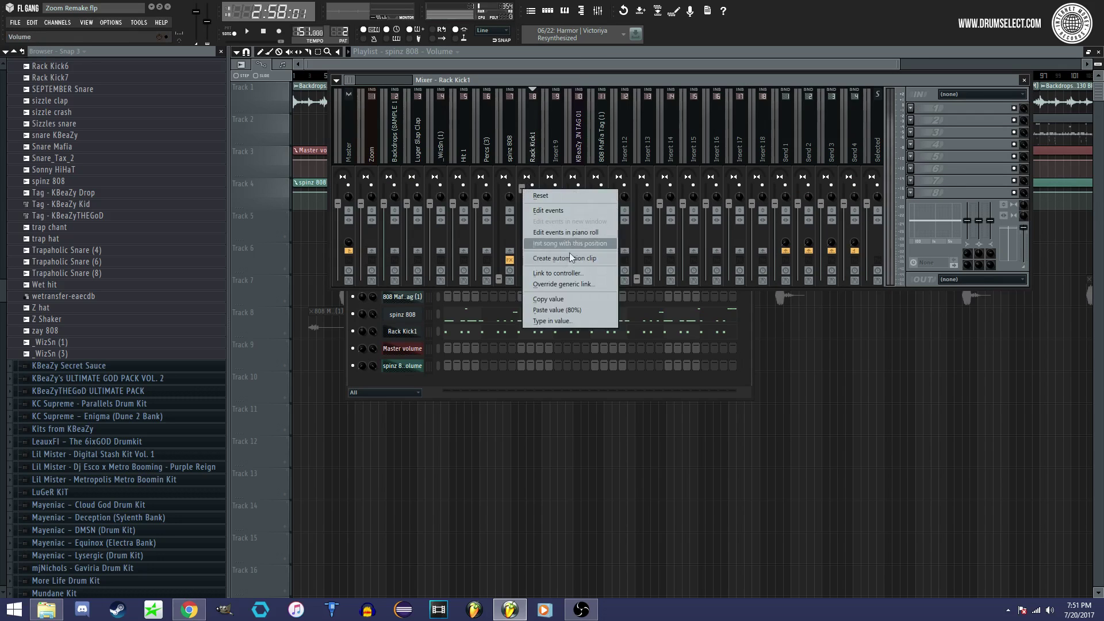
click(557, 258)
click(472, 57)
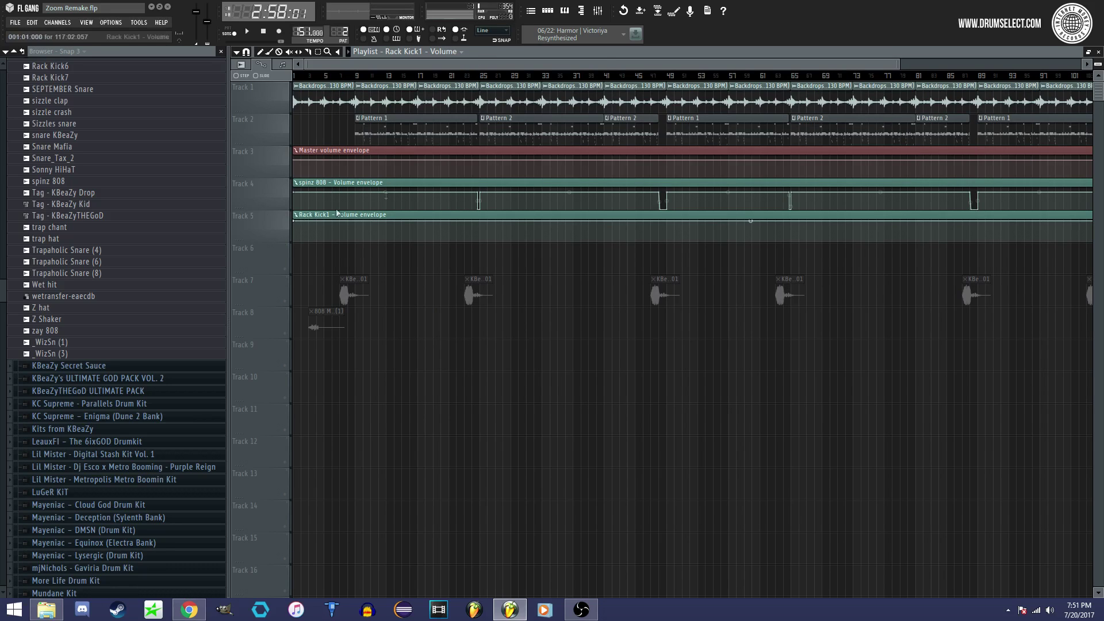
Step: Shape the Rack Kick1 volume envelope so it drops to zero at bar 5 and rises again at bar 6
mouse_move(898, 62)
mouse_down()
mouse_move(1026, 87)
mouse_move(1070, 81)
mouse_move(897, 64)
mouse_up()
scroll(435, 168, up, 5)
scroll(436, 167, down, 3)
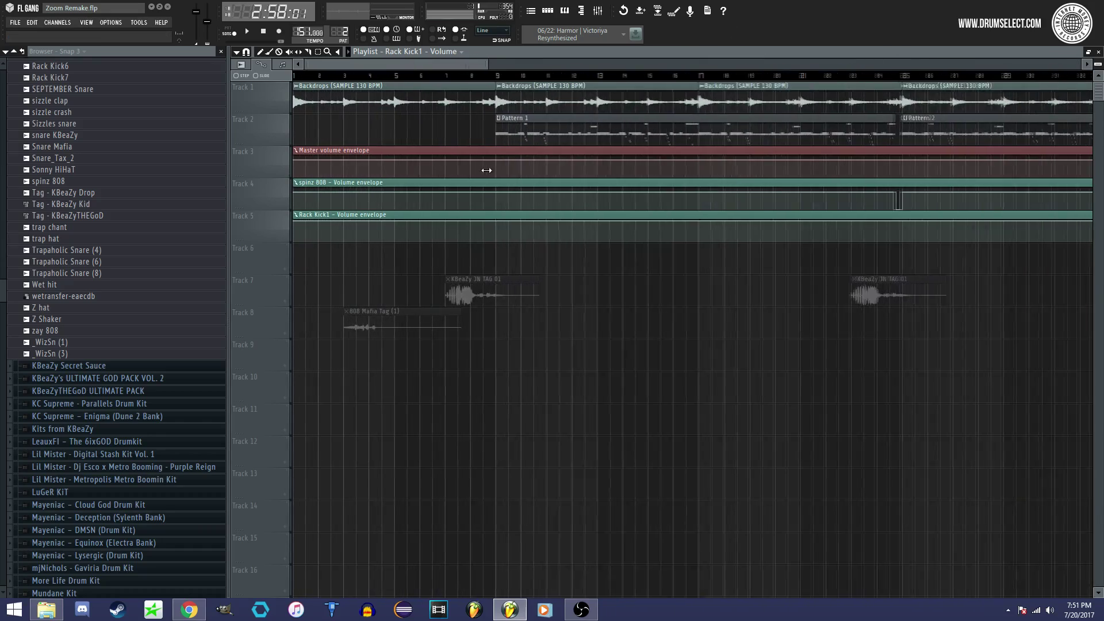
scroll(442, 176, up, 3)
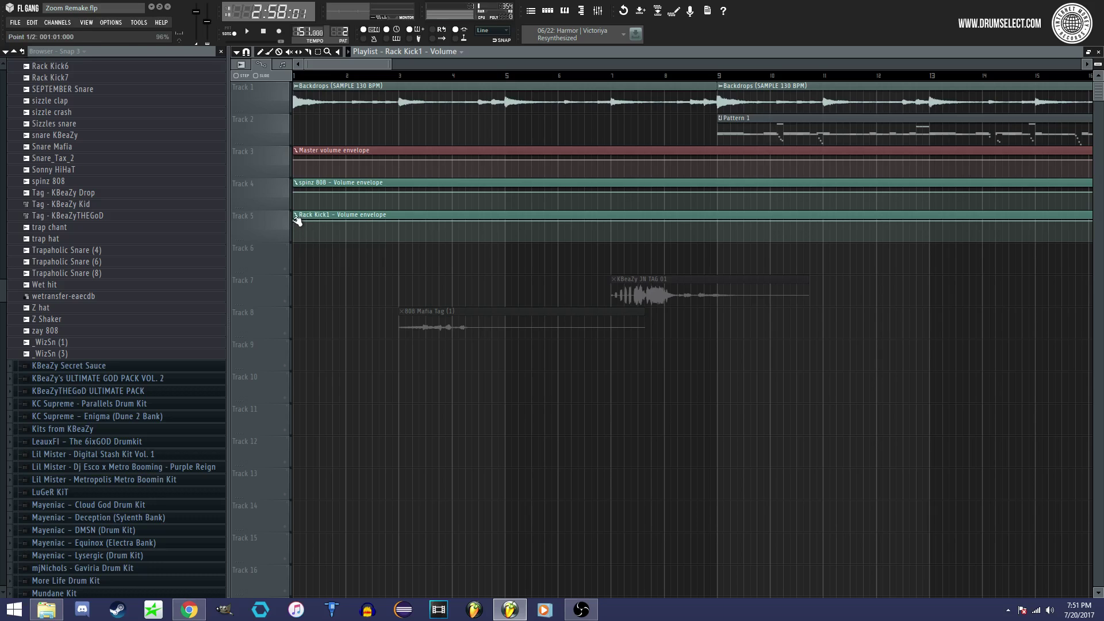
right_click(507, 223)
click(513, 51)
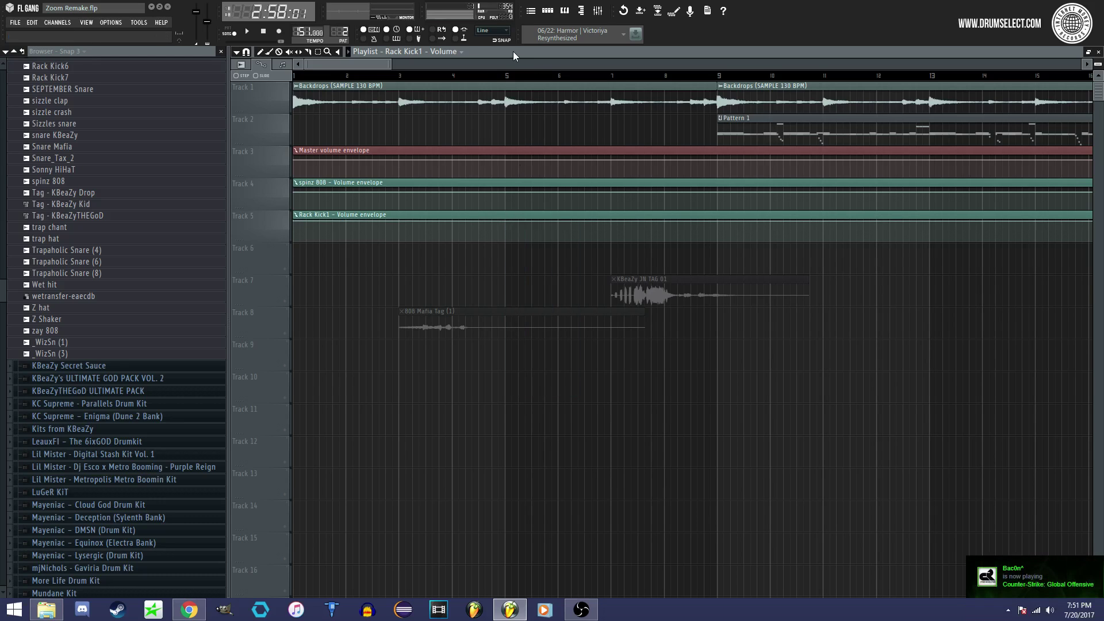
drag(512, 229, 561, 224)
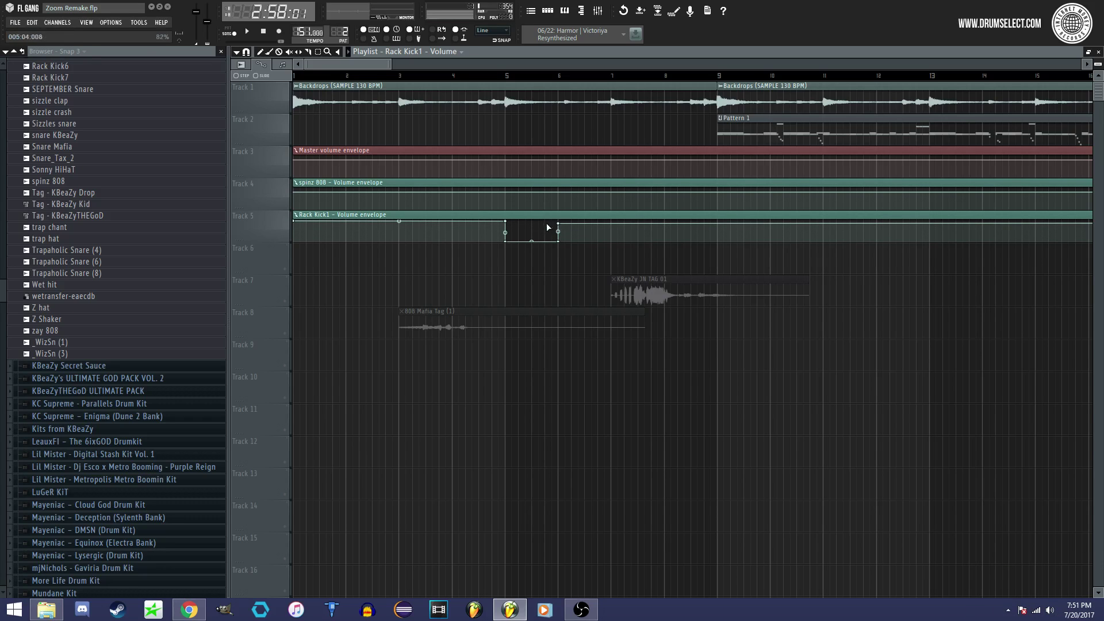
Step: Copy the Rack Kick1 envelope's first point value to the point at bar 6 and check the track's fader in the mixer
right_click(294, 221)
click(320, 377)
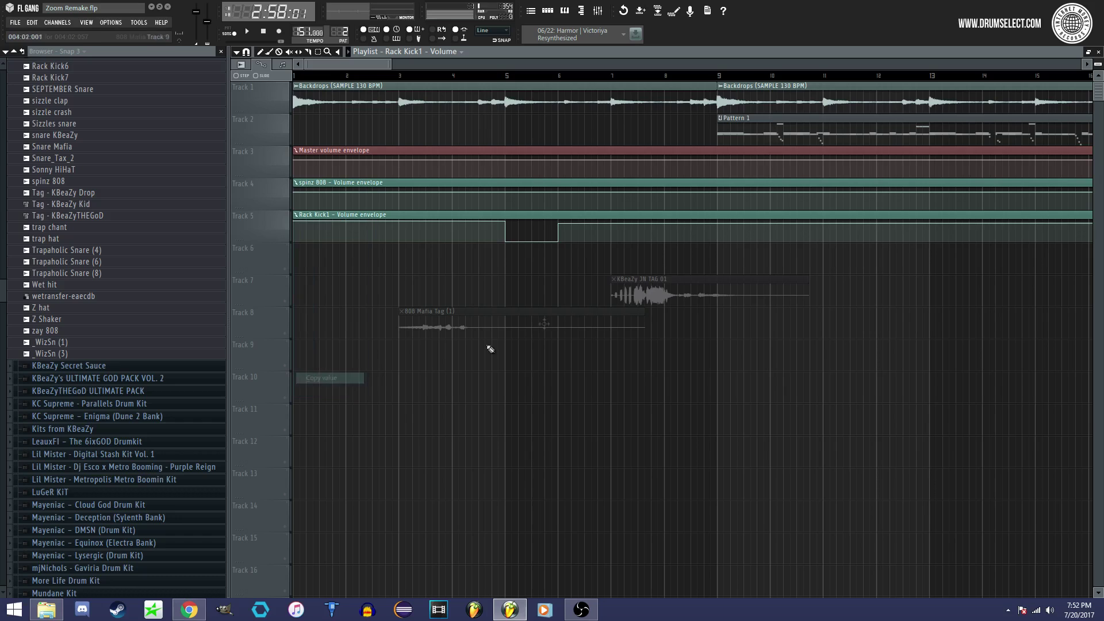
right_click(560, 225)
click(593, 390)
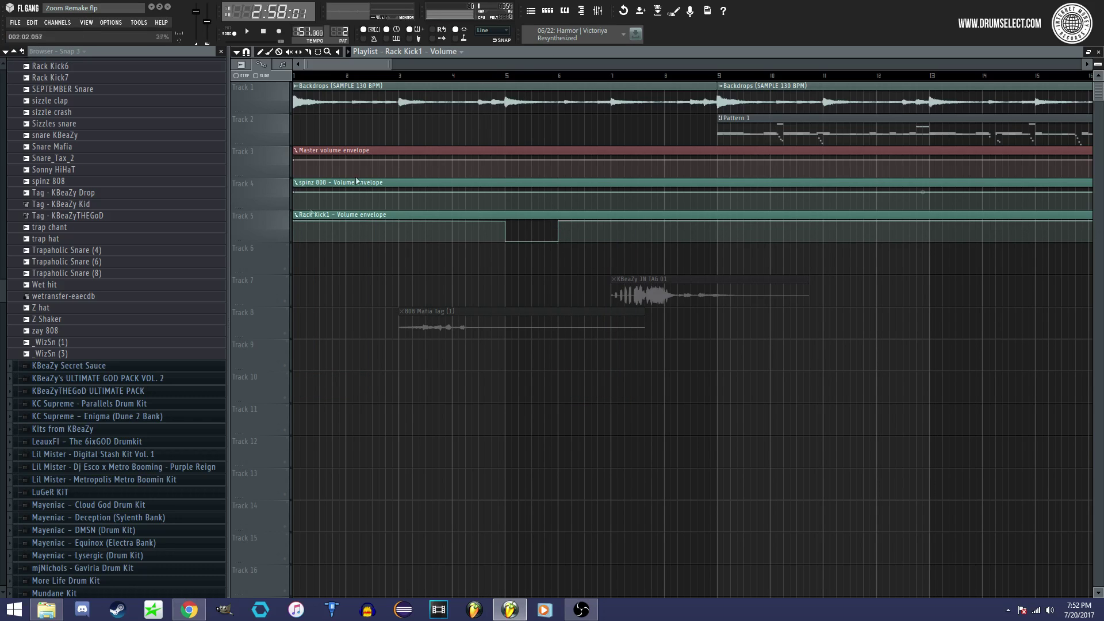
click(598, 10)
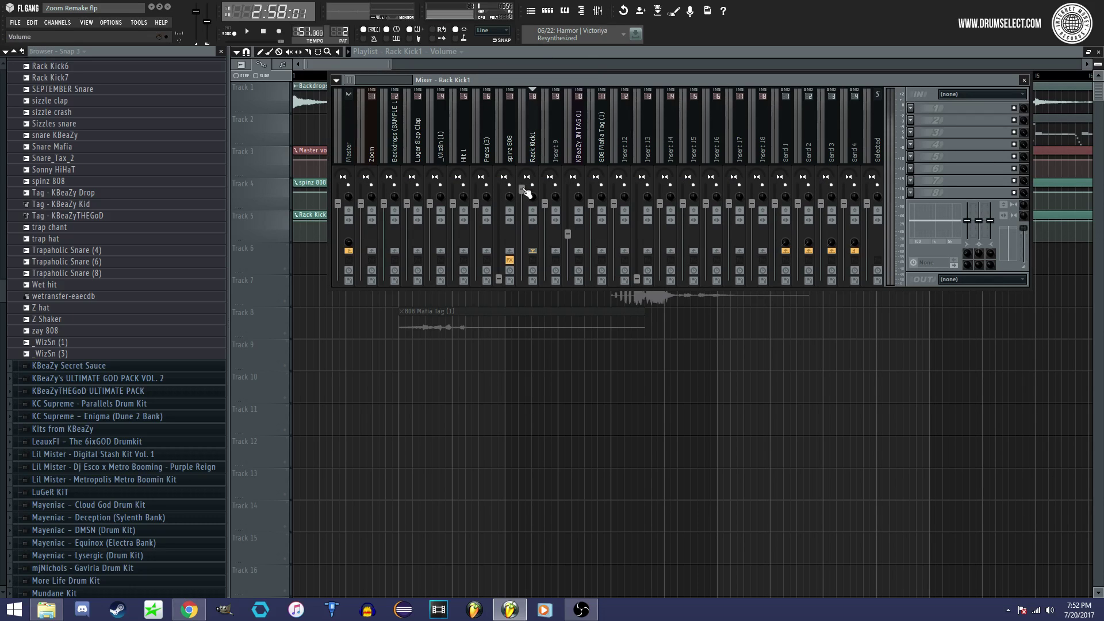
click(460, 60)
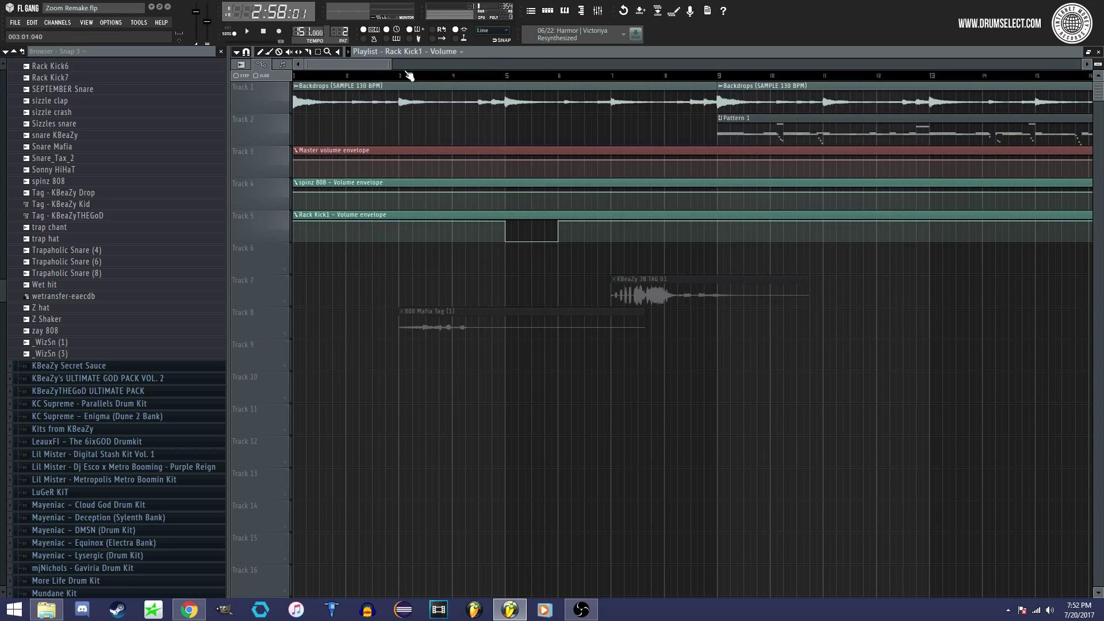
Step: Delete the Rack Kick1 volume automation channel from the channel rack
drag(392, 65, 747, 65)
click(550, 16)
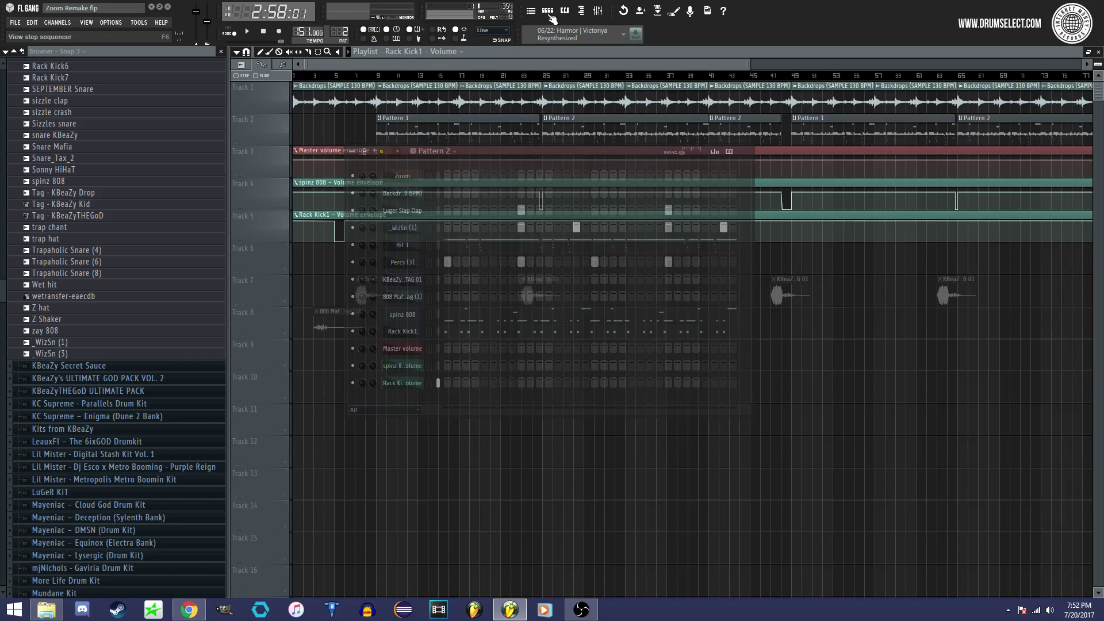
right_click(404, 384)
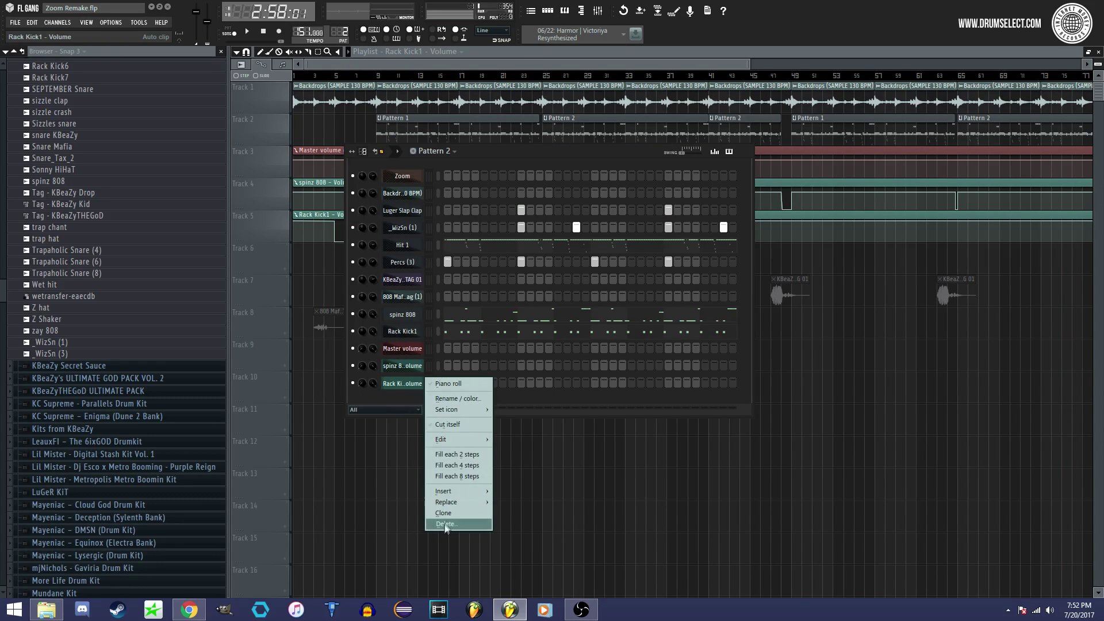
click(483, 523)
click(609, 333)
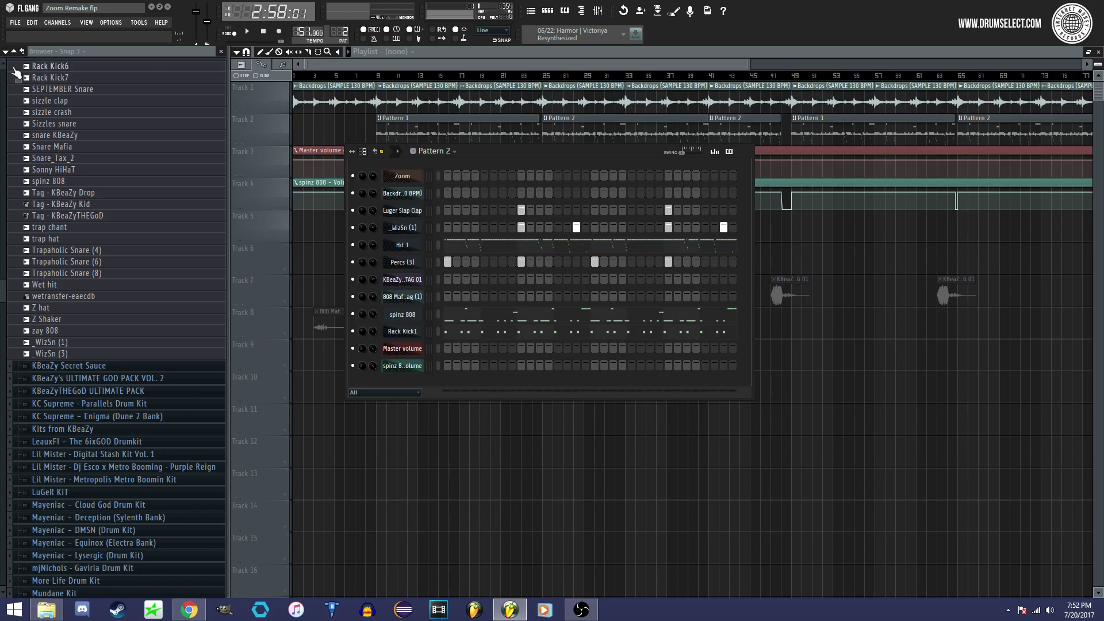
Step: Look through the samples of the KBeaZy Sauced Up Vol 1 kit in the browser
drag(2, 288, 2, 185)
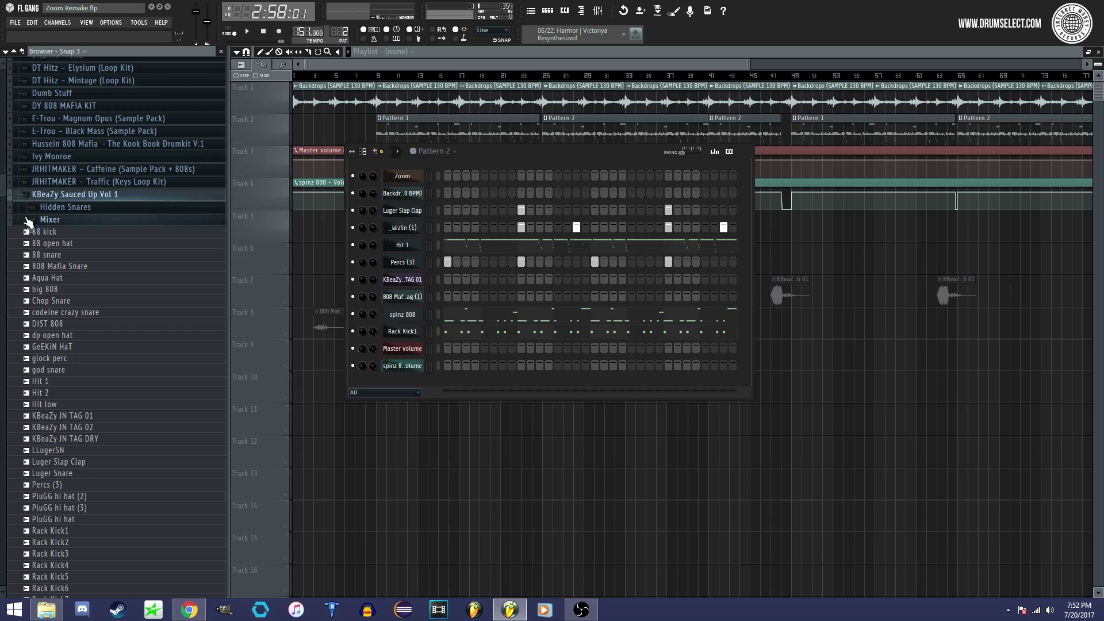
scroll(34, 184, down, 1)
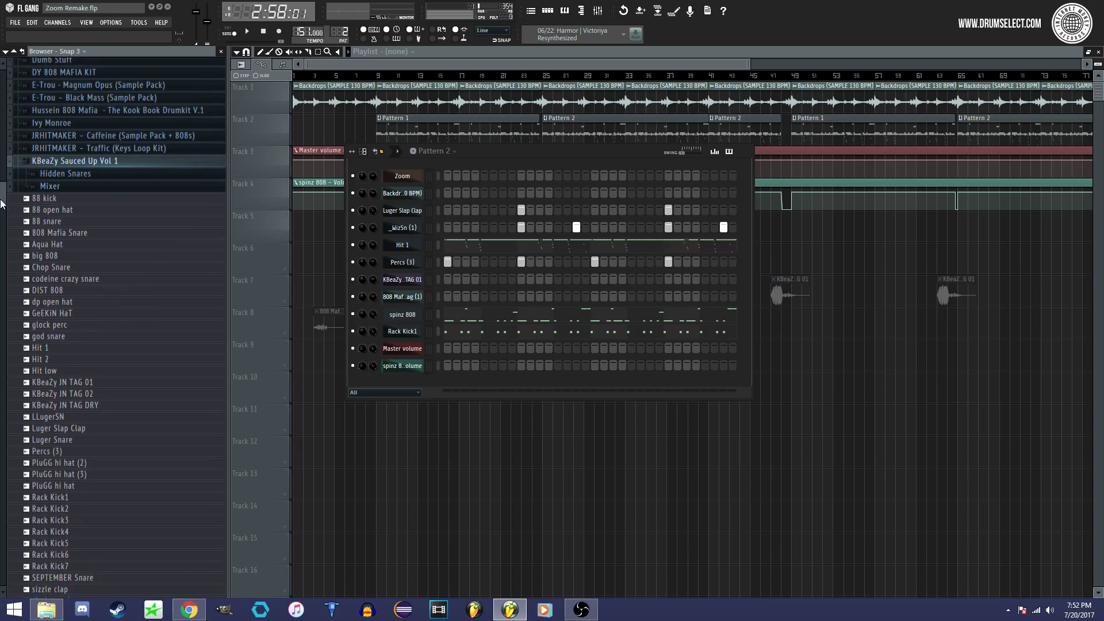
click(58, 153)
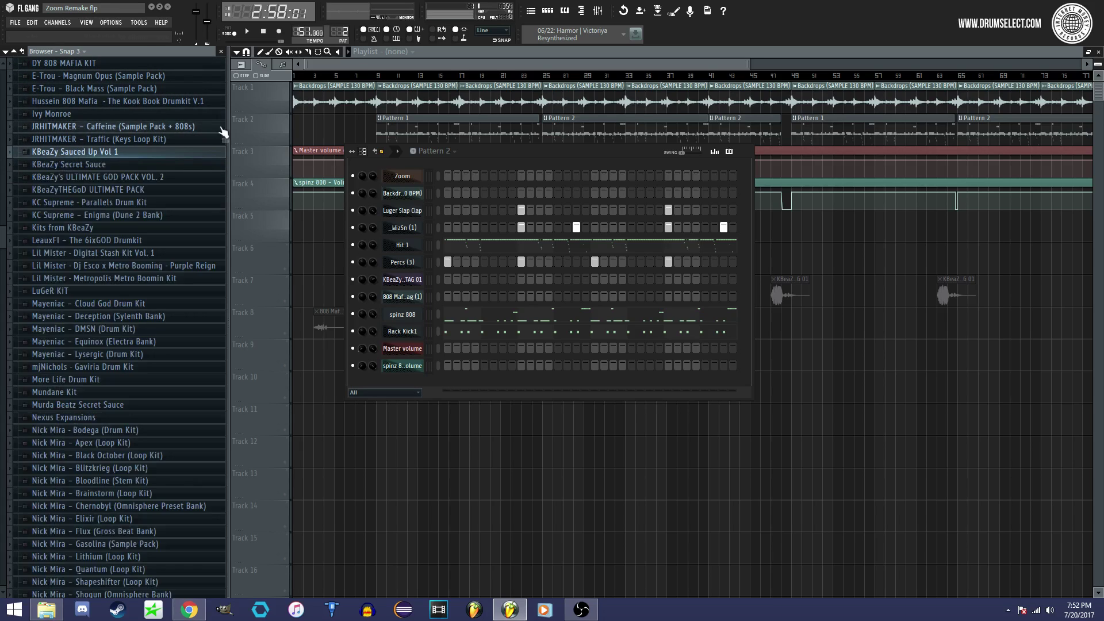
scroll(32, 154, up, 5)
scroll(32, 154, down, 15)
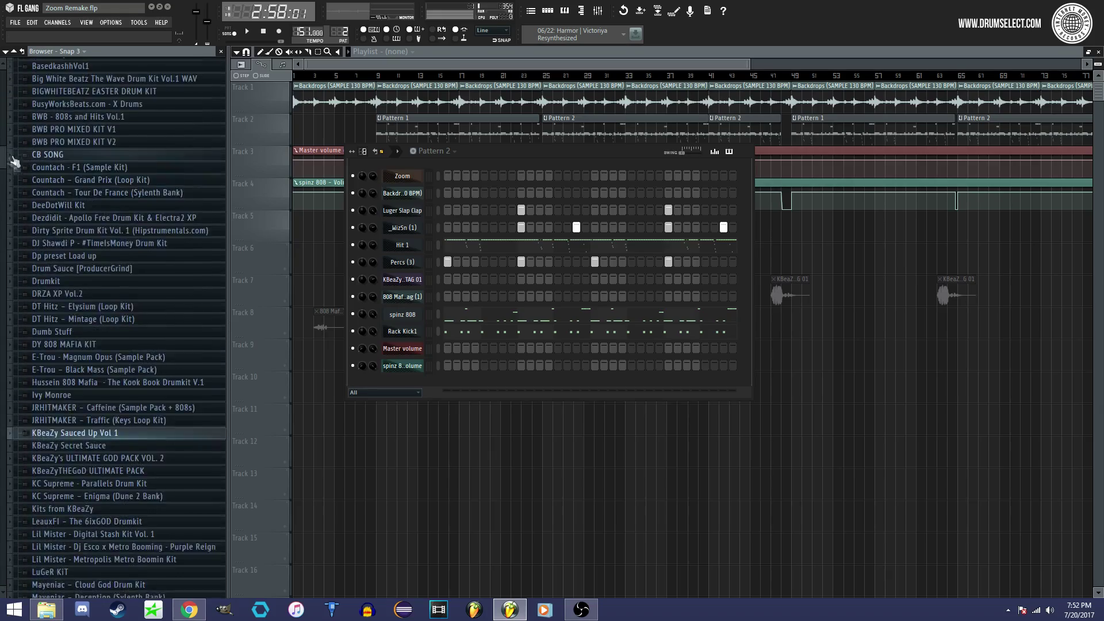
scroll(34, 345, up, 15)
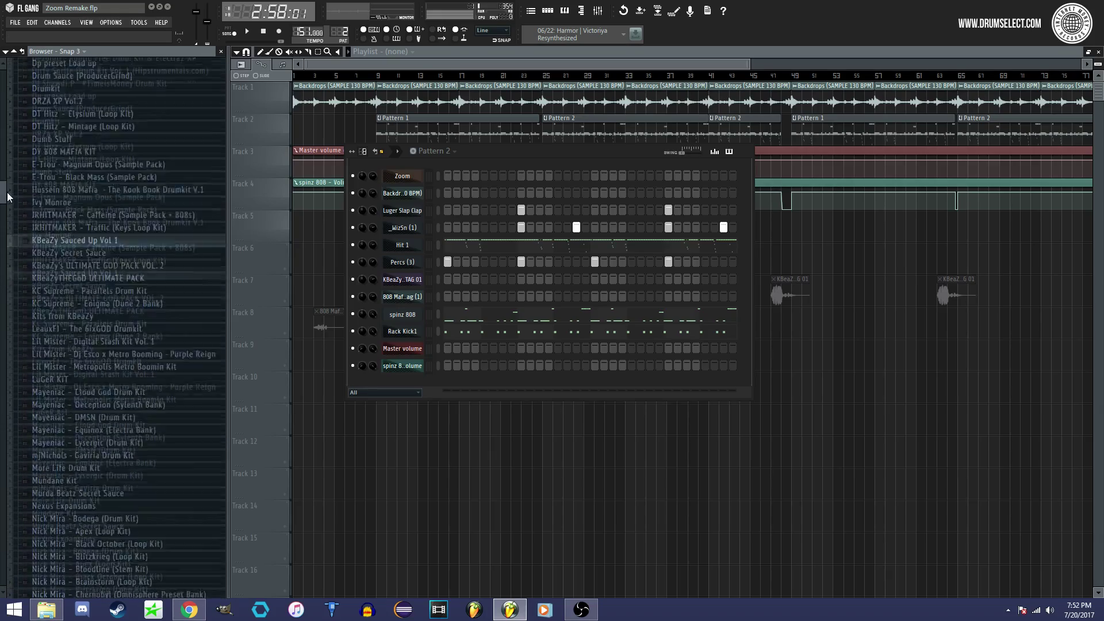
click(70, 314)
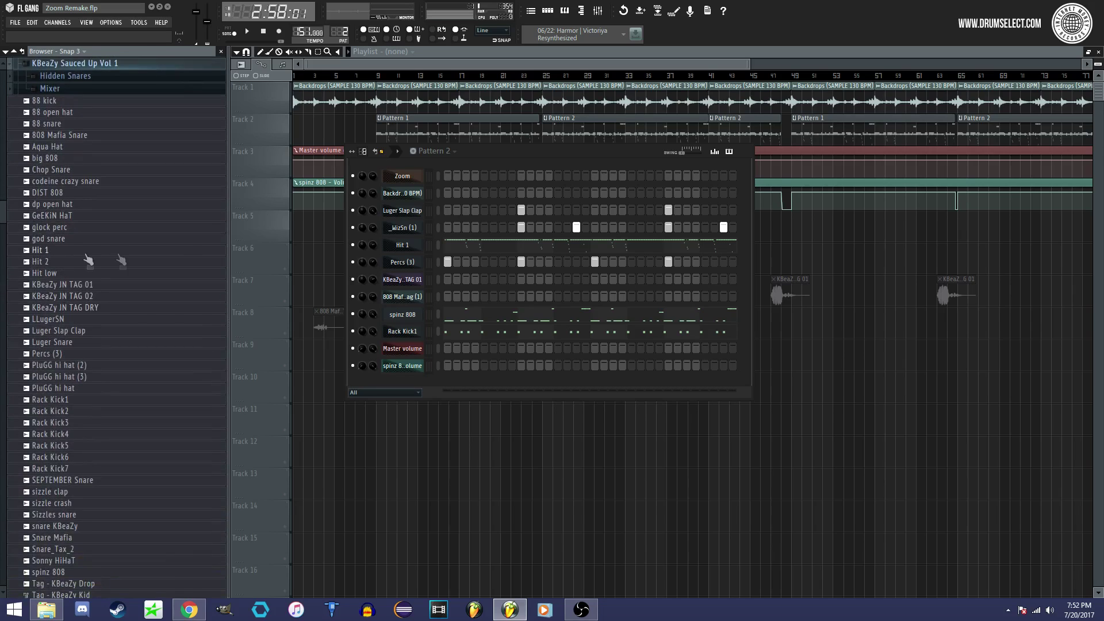
click(38, 66)
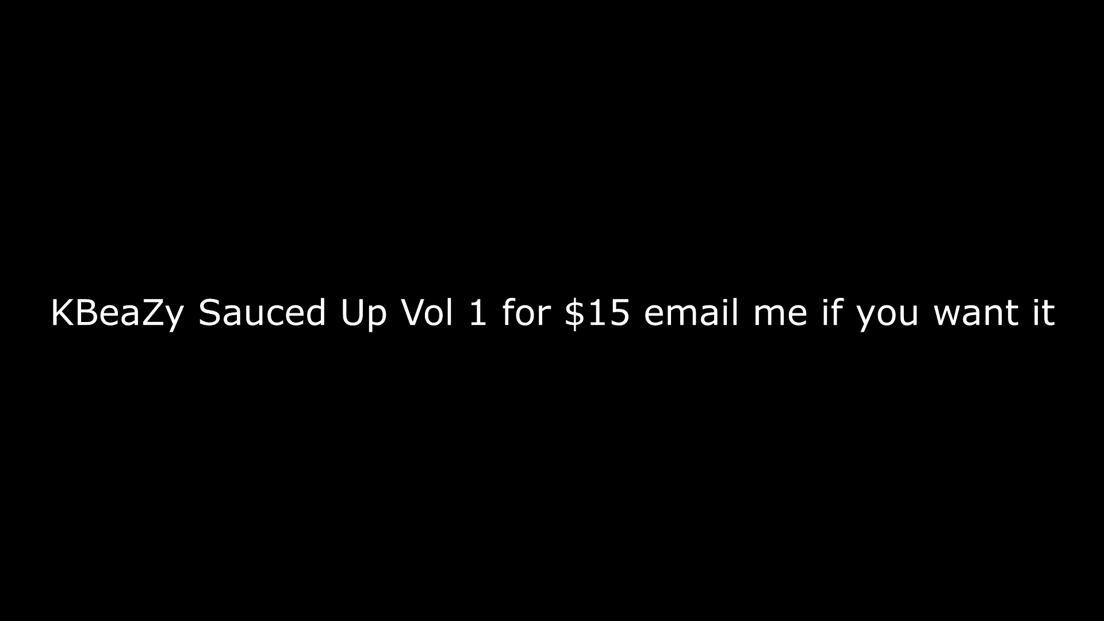